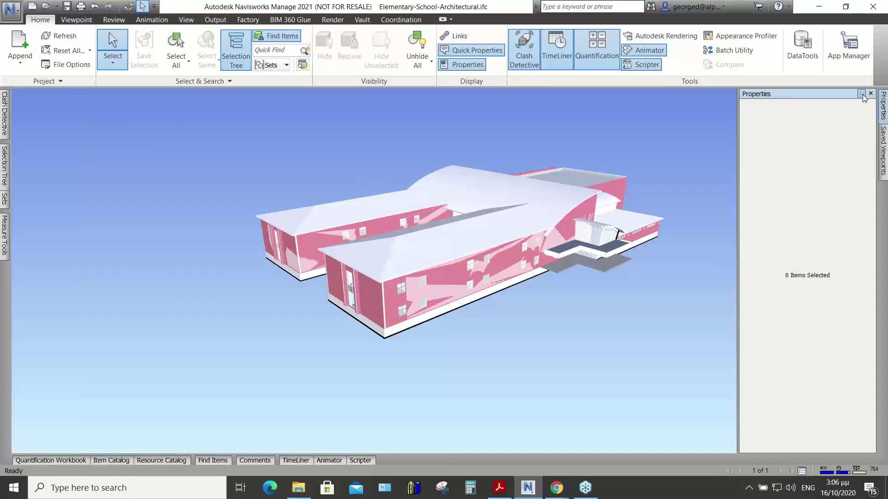
- Keep the Properties window pinned open, select the central curved roof, and browse through its property set categories
left_click(861, 93)
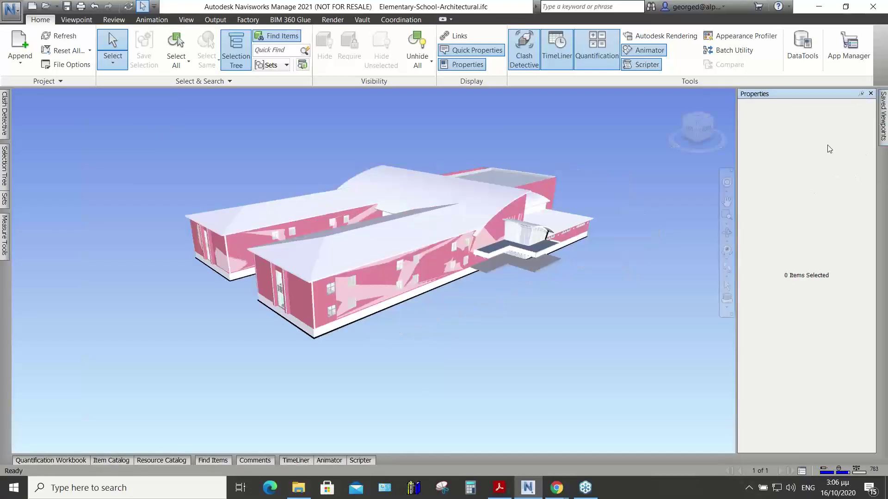
left_click(406, 187)
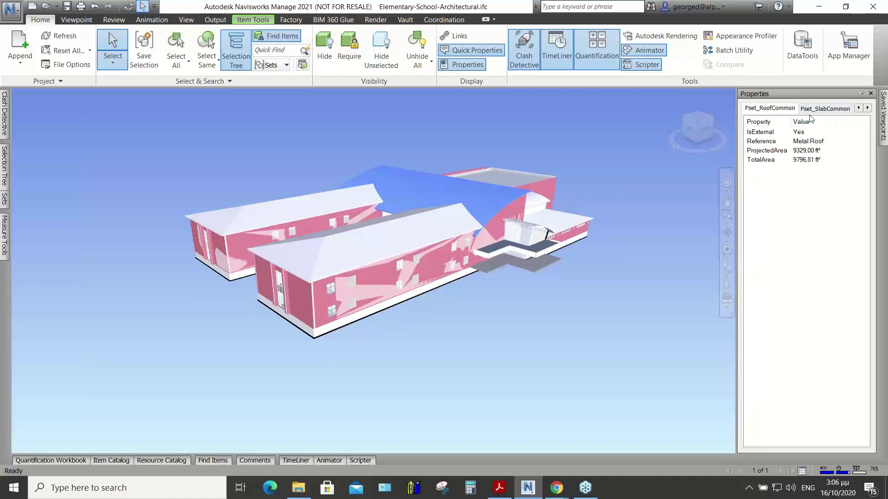
left_click(867, 109)
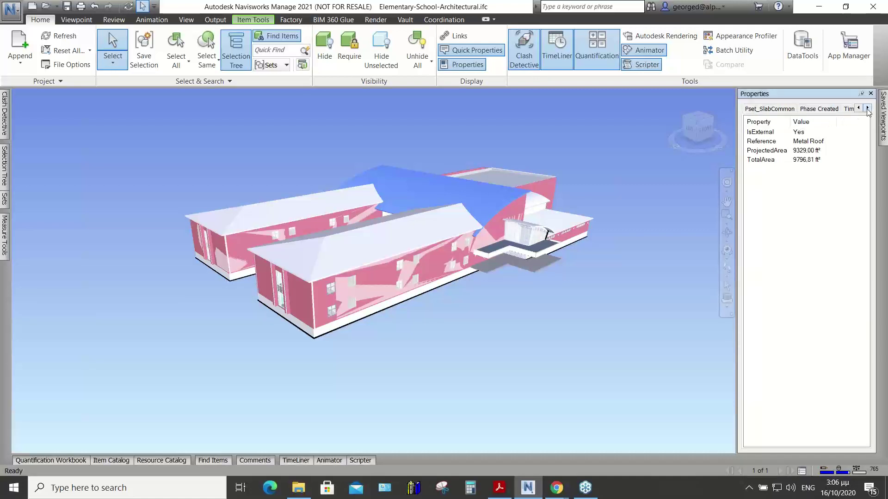
left_click(868, 108)
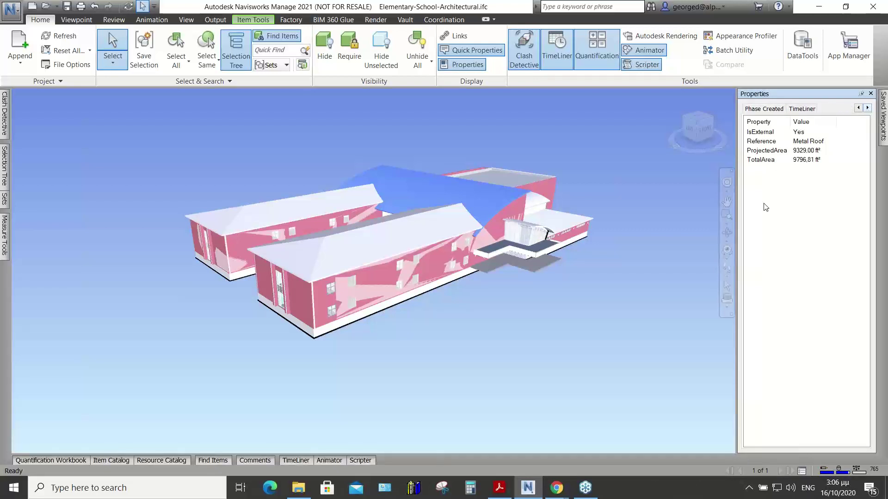
- Inspect the Phase Created properties of the front wing's roof, and clear the selection
left_click(393, 254)
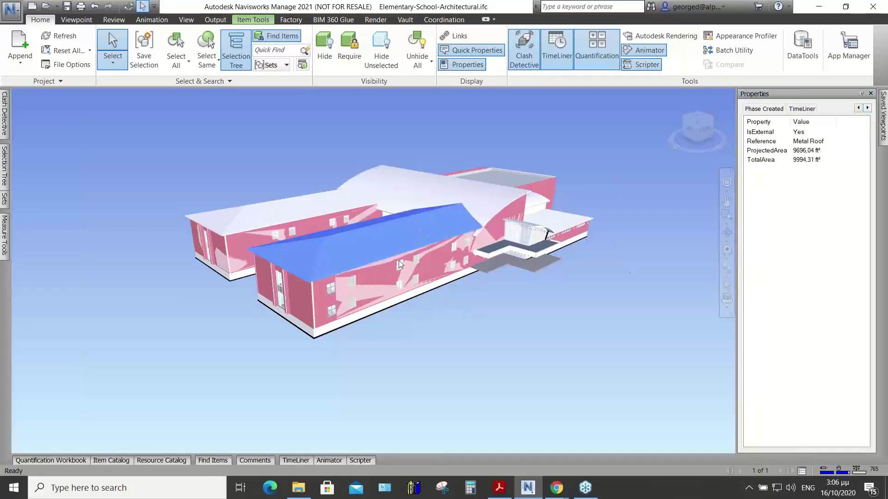
left_click(749, 111)
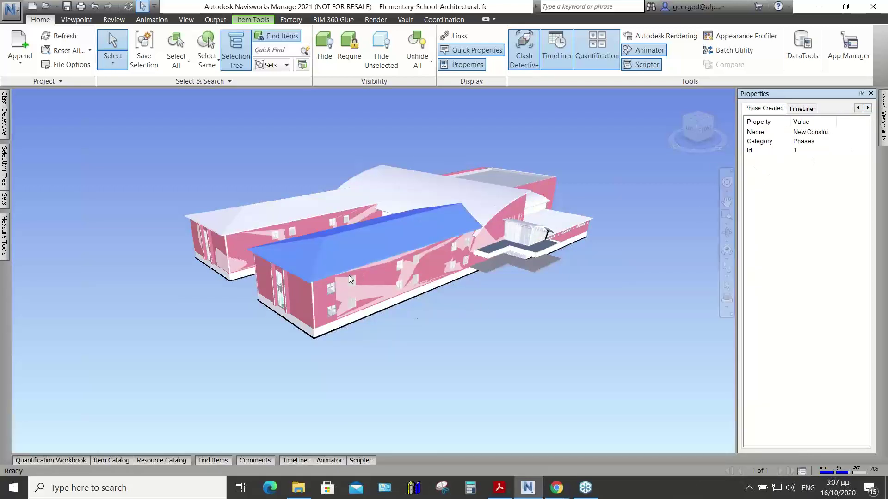
left_click(432, 346)
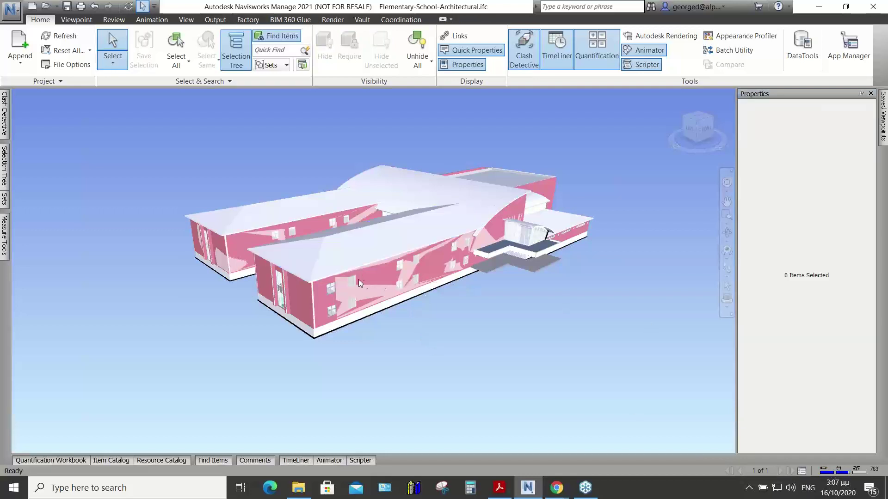
- Open the Options Editor and display the IFC settings under File Readers
mouse_move(304, 263)
key("alt+f")
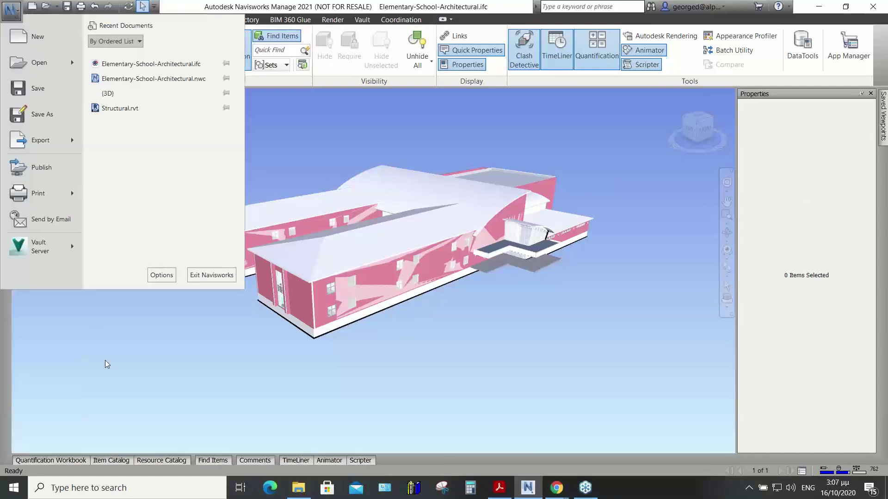
left_click(162, 276)
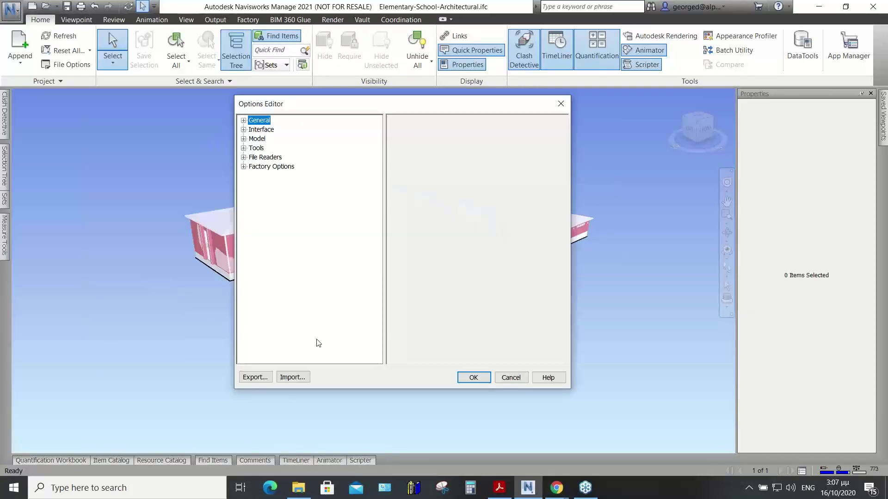
left_click_drag(275, 115, 243, 118)
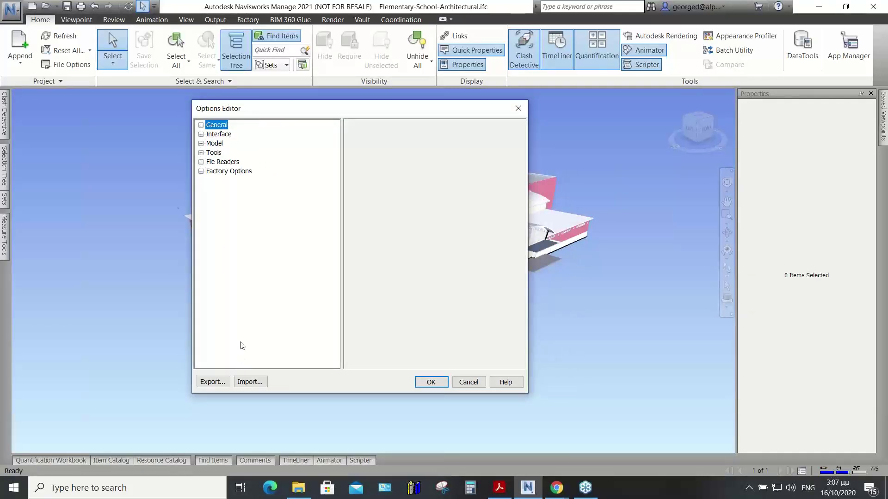
left_click(200, 162)
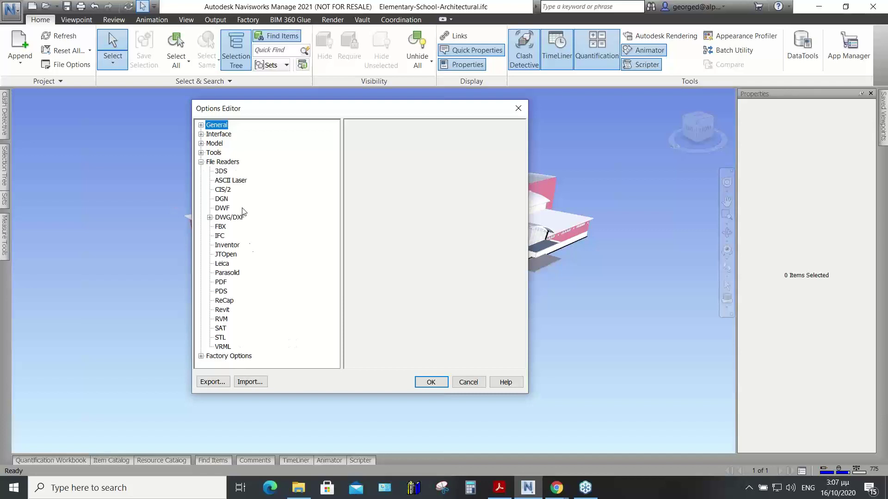
left_click(221, 163)
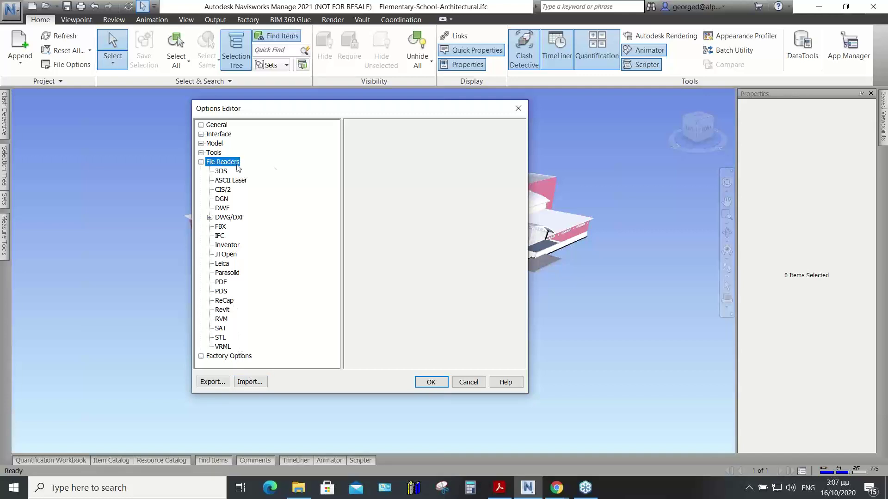
left_click_drag(282, 111, 258, 112)
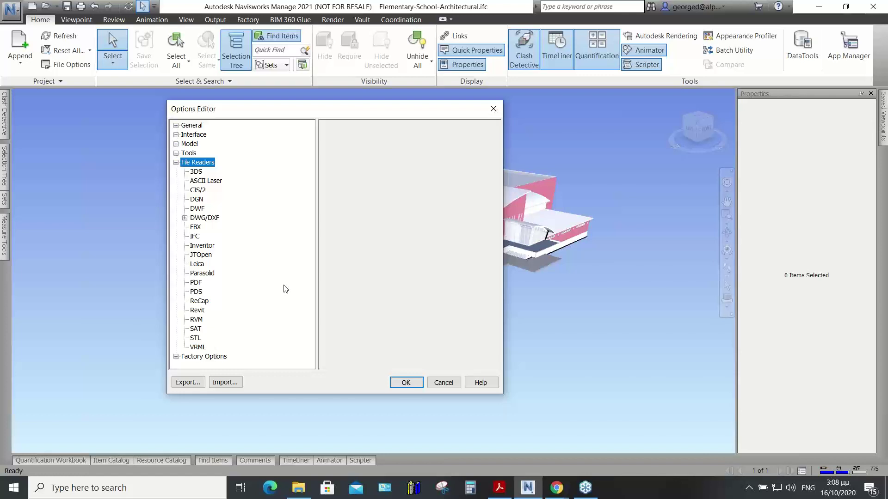
left_click(195, 236)
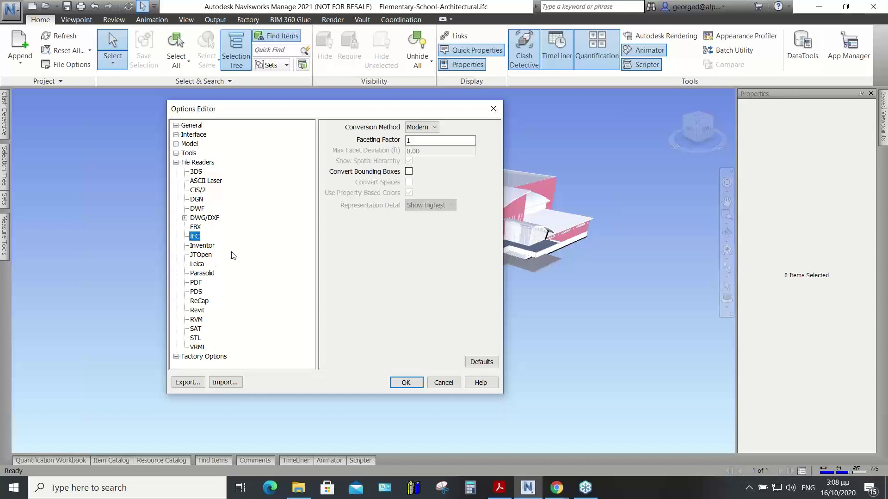
- Try the Legacy conversion method for IFC files, return it to Modern, and dismiss the Options Editor without saving
left_click(432, 127)
left_click(418, 138)
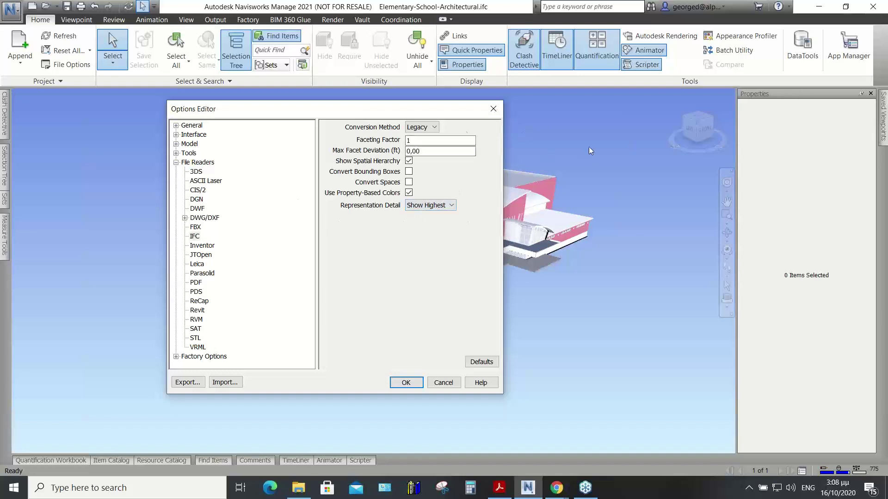
left_click(421, 127)
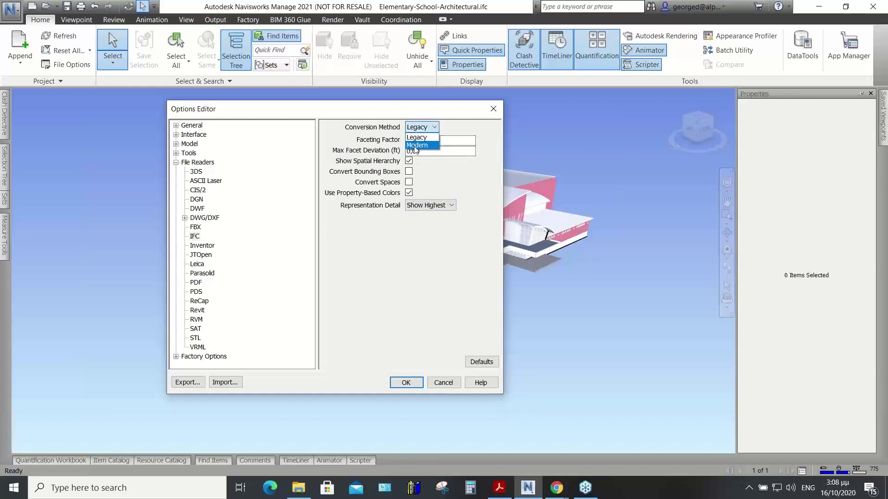
left_click(417, 147)
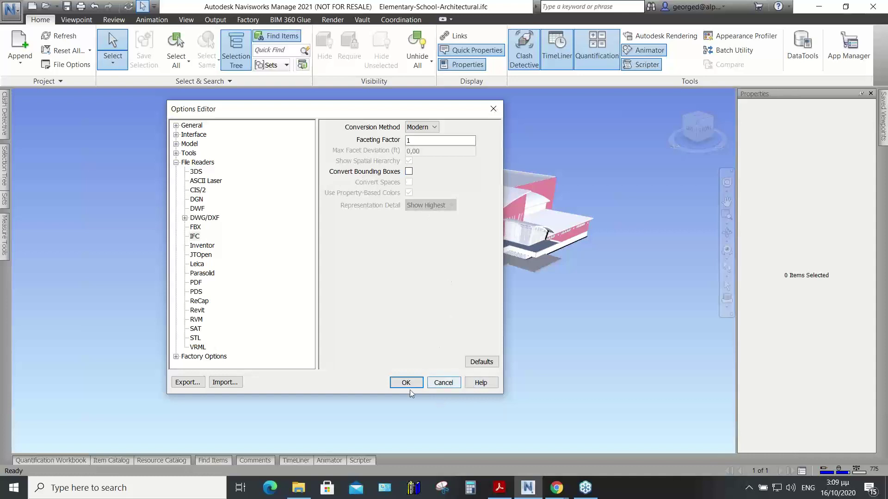
left_click_drag(391, 112, 366, 112)
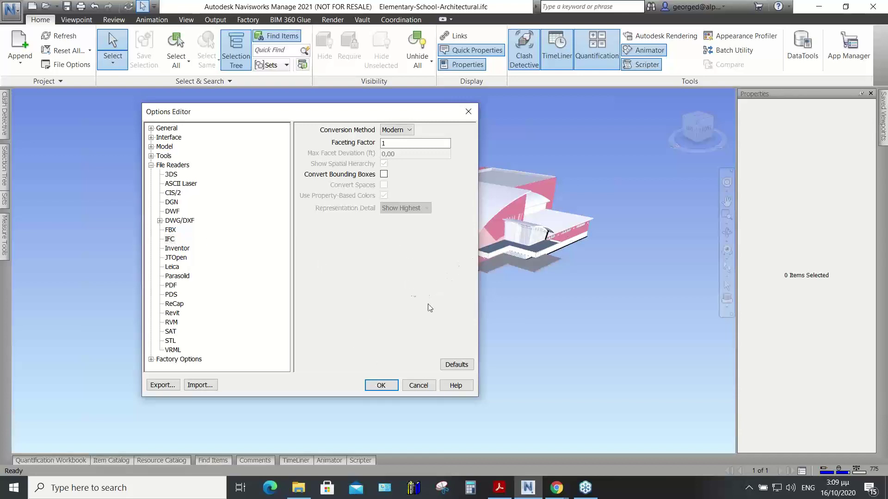
left_click_drag(369, 114, 388, 111)
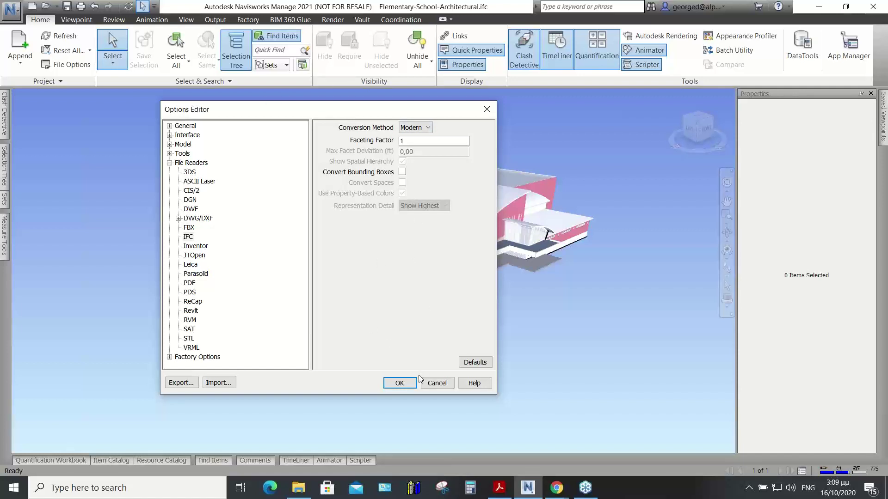
left_click(437, 383)
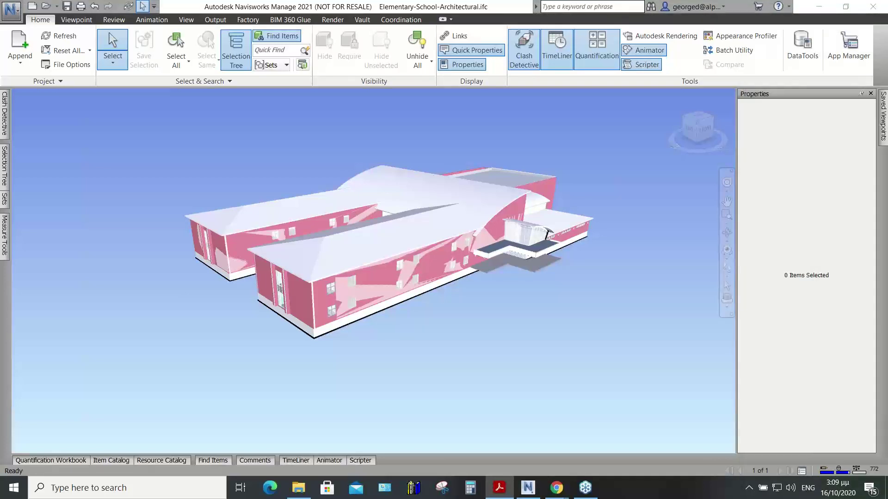
- Switch to the PDF presentation in Adobe Acrobat Reader, view the IFC Files slides on pages 6 and 7 full-window, and minimize it
left_click_drag(885, 195, 319, 25)
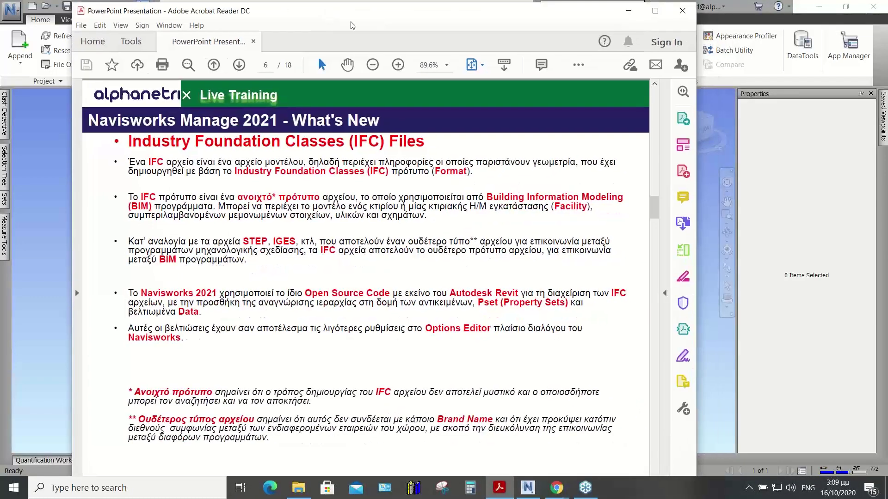
left_click(656, 12)
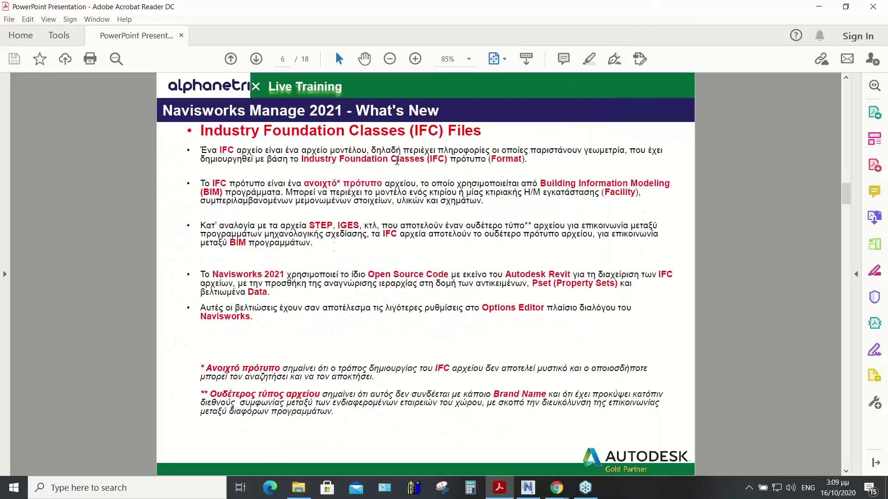
left_click(845, 471)
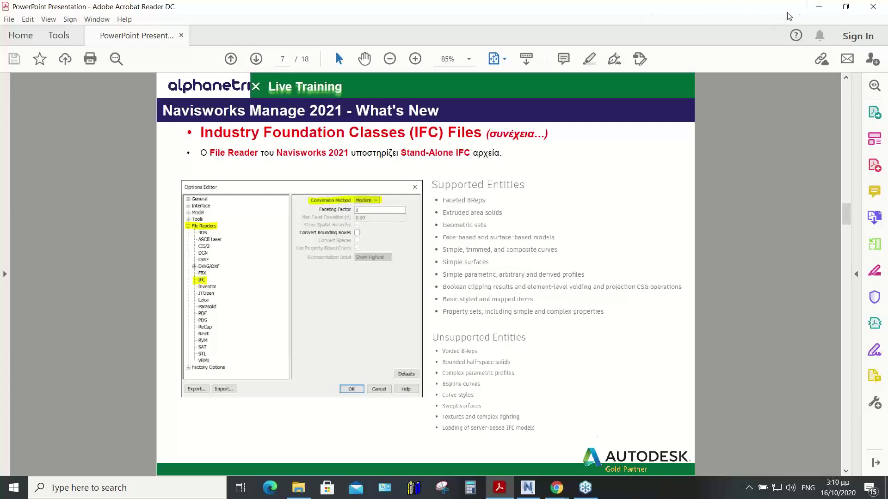
left_click(820, 10)
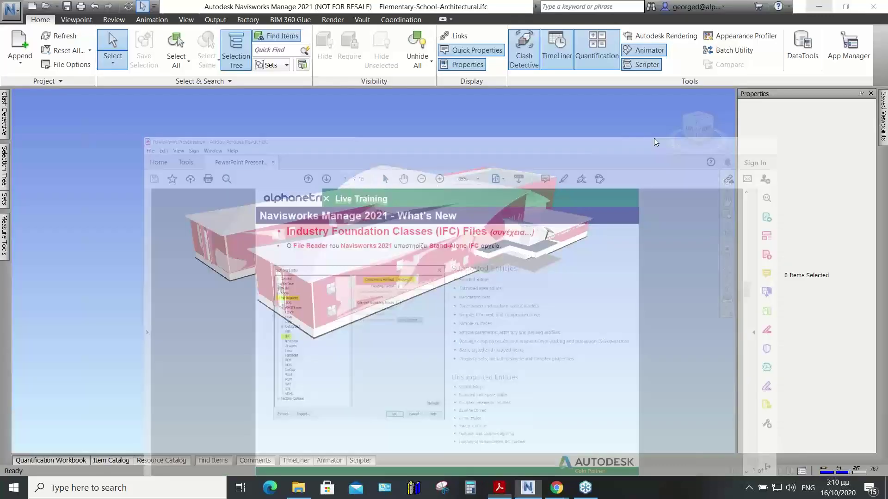
- Minimize Navisworks, launch Revit 2021 from the desktop's Autodesk Products folder, dismiss the borrowed-license notice, and minimize the folder
left_click(818, 6)
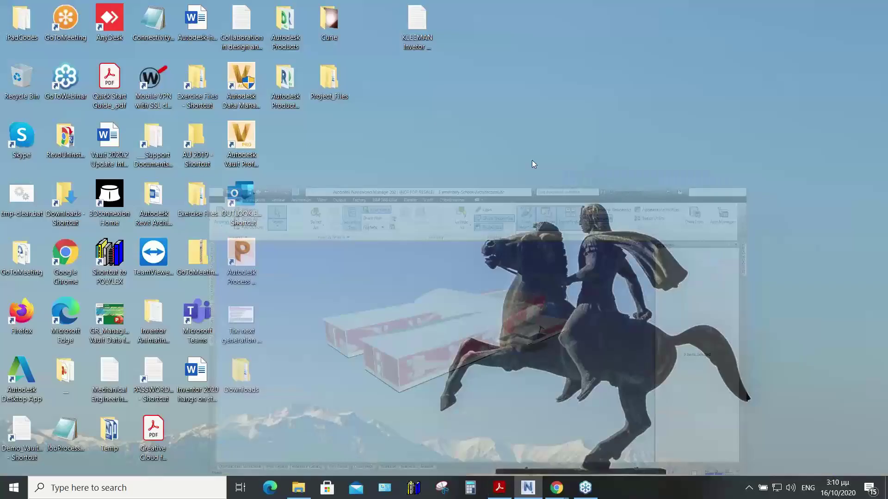
double_click(289, 34)
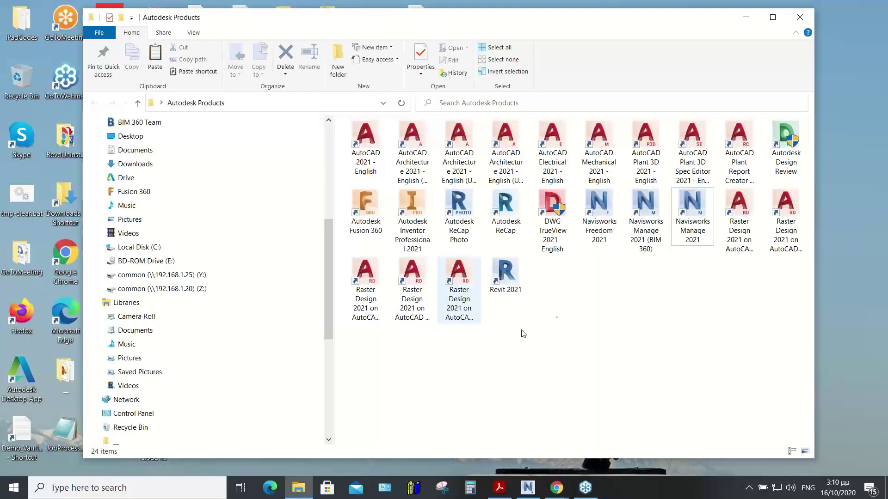
left_click(507, 281)
double_click(506, 280)
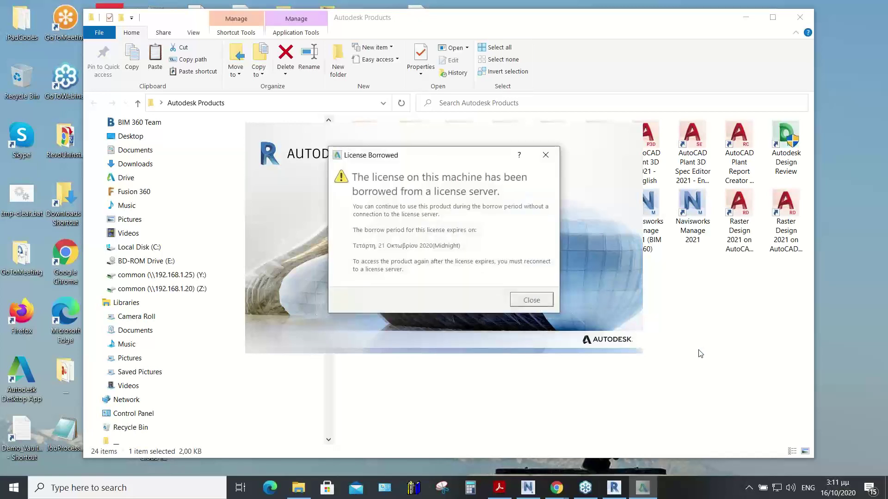
left_click(531, 300)
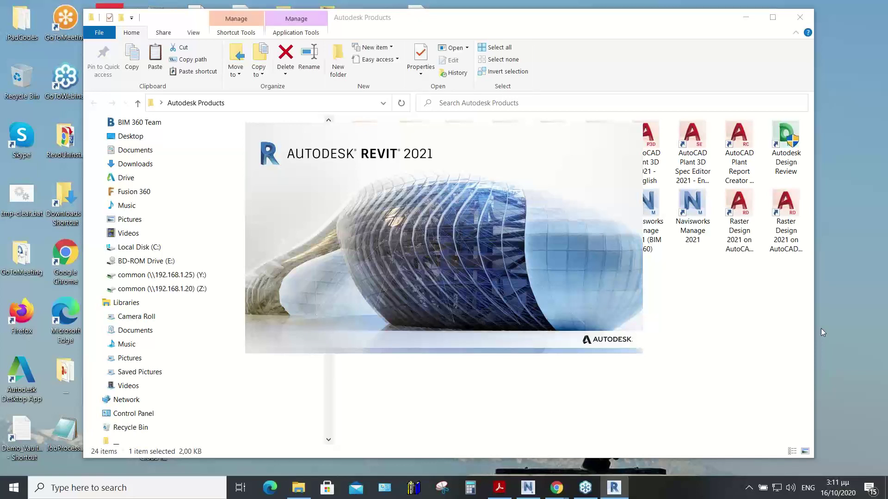
left_click(745, 17)
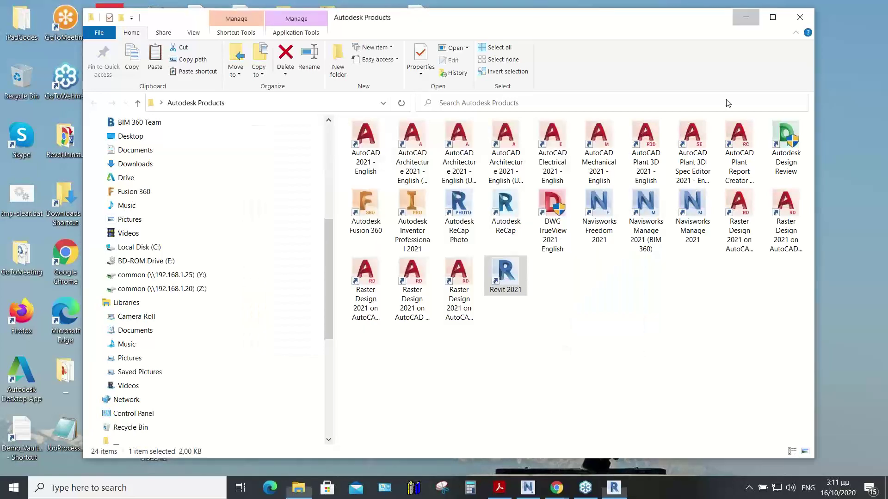
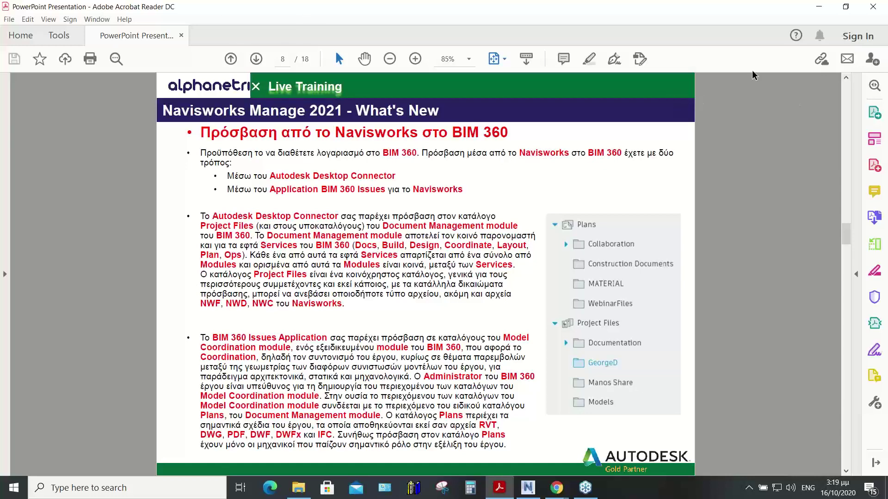
- Move the PDF presentation off this display and switch to the BIM 360 Document Management page in Chrome
left_click(845, 9)
left_click_drag(259, 6, 887, 9)
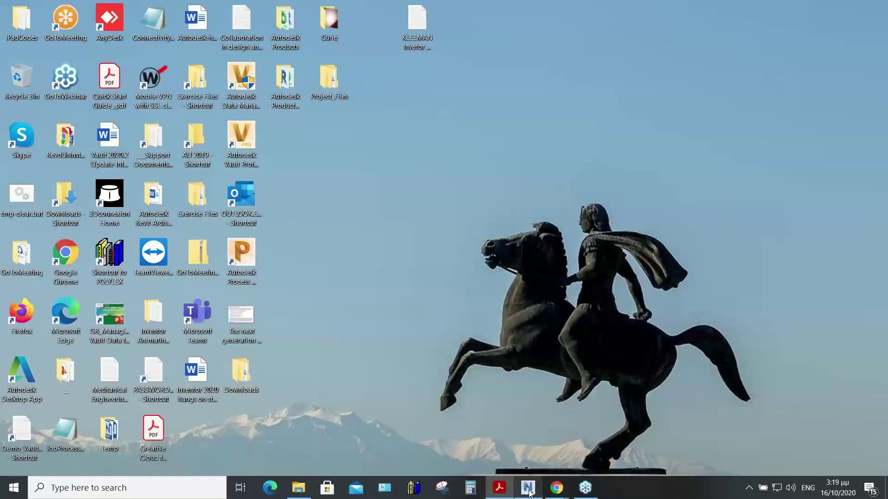
mouse_move(553, 493)
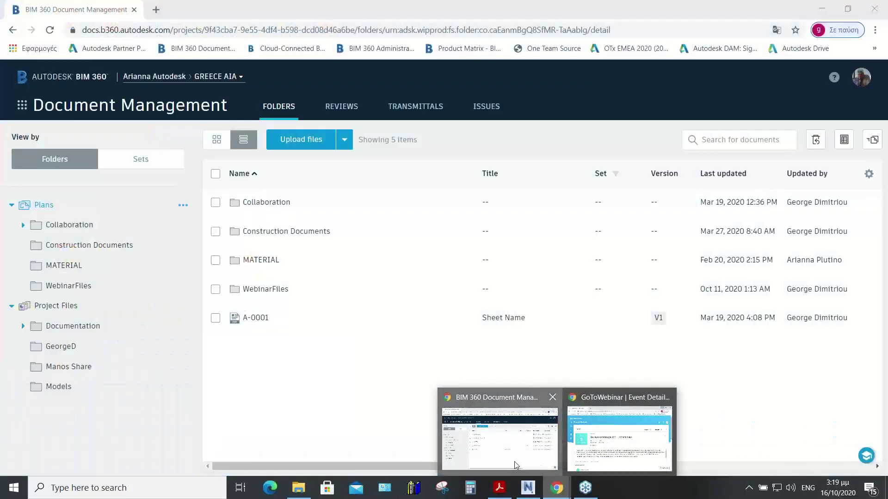
left_click(514, 462)
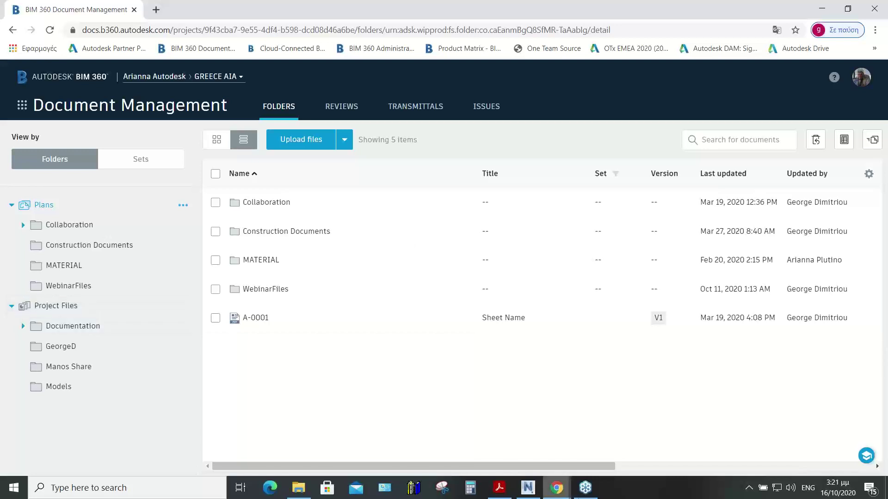
- Switch back to Navisworks Manage and start a new empty file in place of the school model
left_click(528, 487)
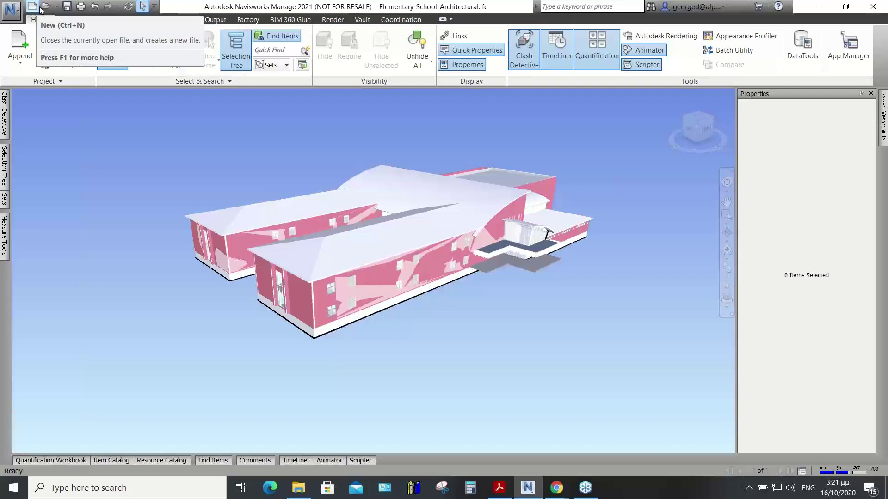
left_click(31, 7)
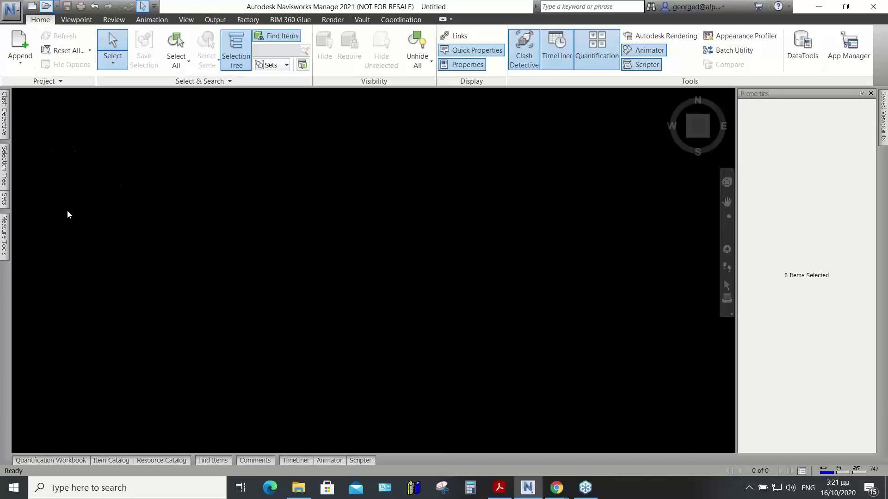
- Start opening a model file, check the available locations, and locate Autodesk Desktop Connector in the system tray
left_click(20, 63)
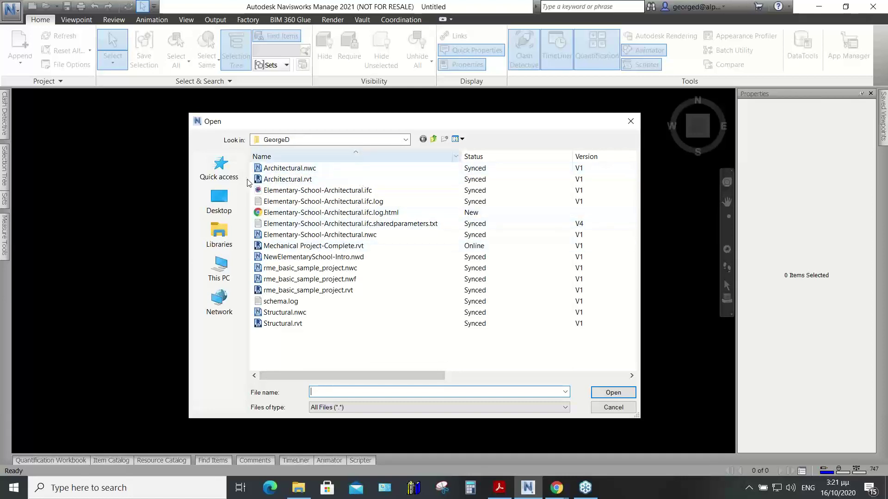
scroll(405, 142, "down", 2)
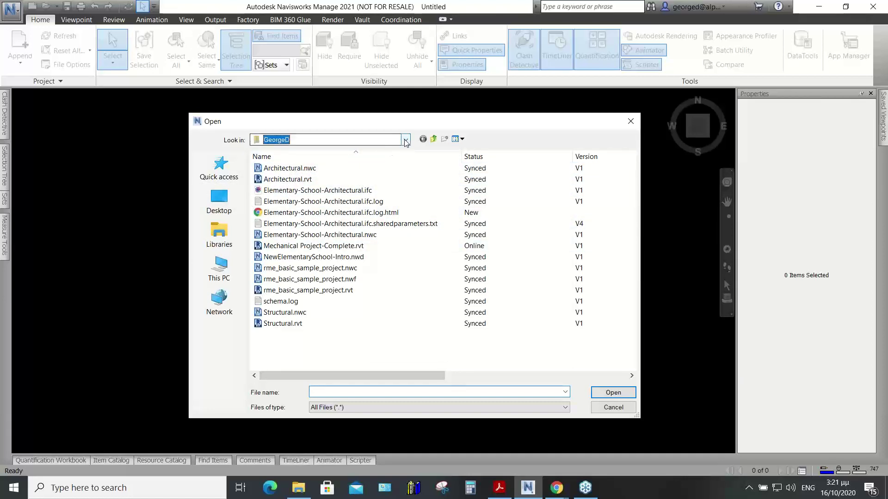
left_click(405, 141)
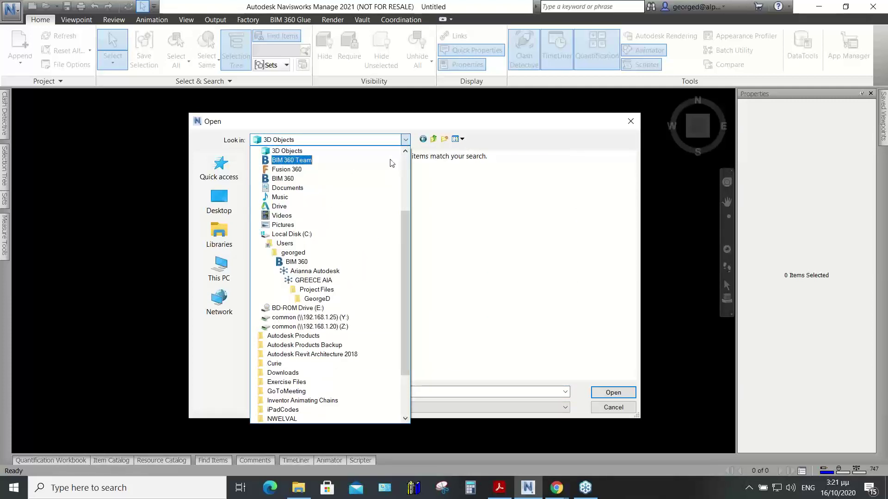
left_click(673, 442)
left_click(749, 488)
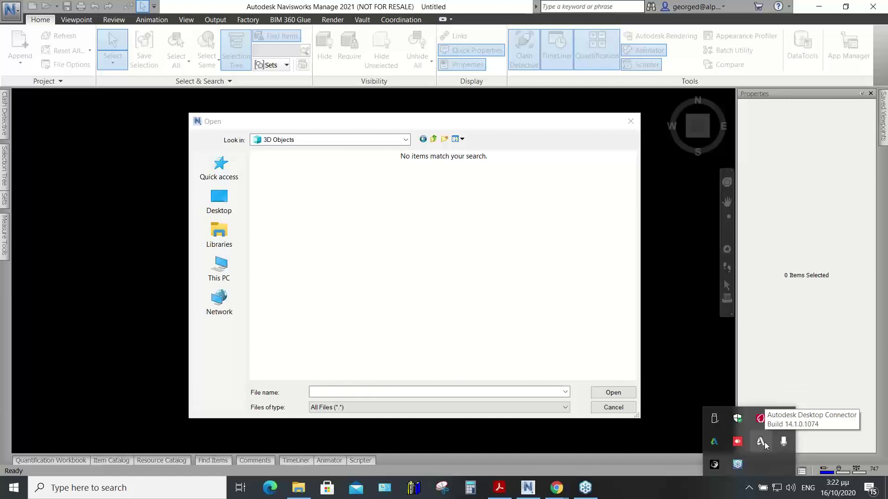
left_click(366, 253)
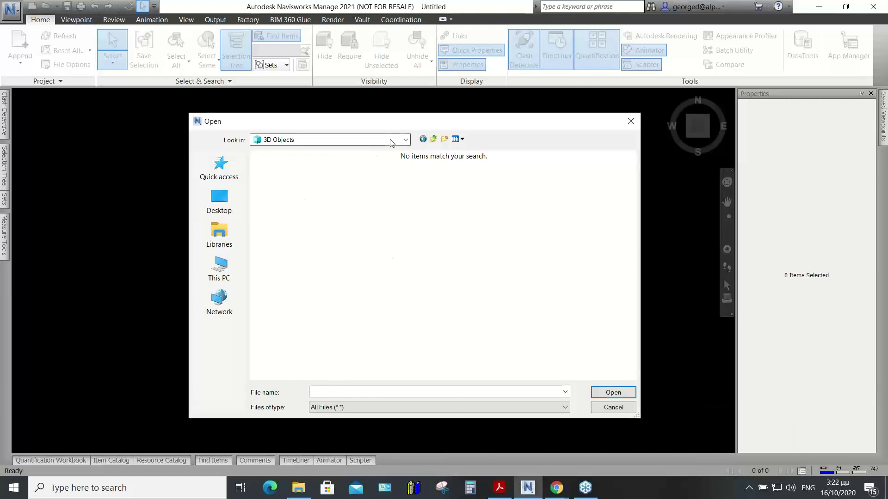
- Browse in the Open dialog to the BIM 360 drive and into the GREECE AIA project's Project Files folder
left_click(405, 140)
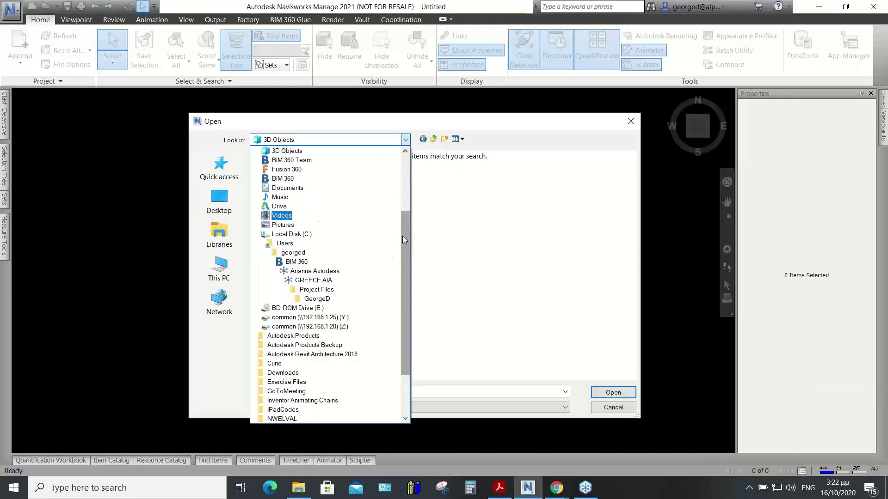
scroll(402, 236, "up", 2)
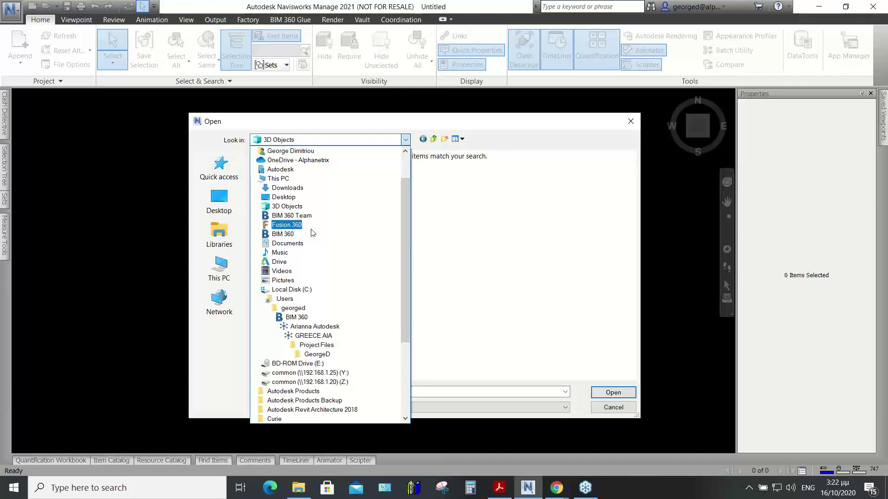
left_click(265, 239)
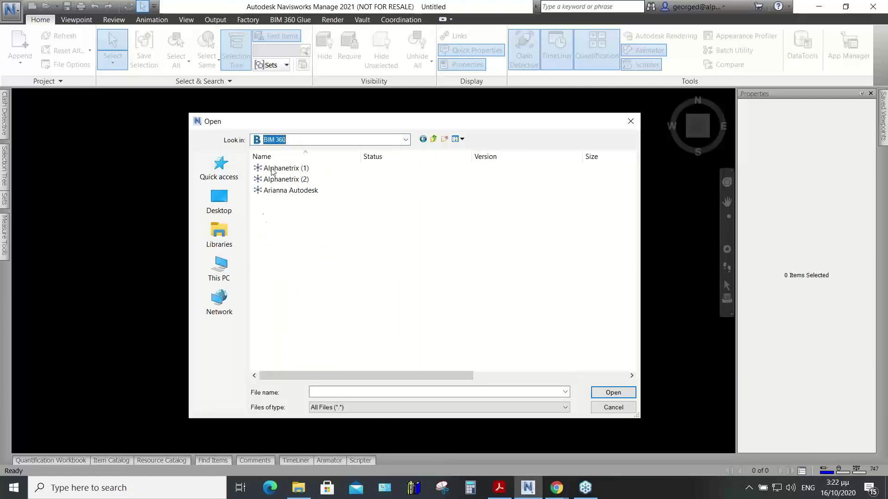
double_click(283, 190)
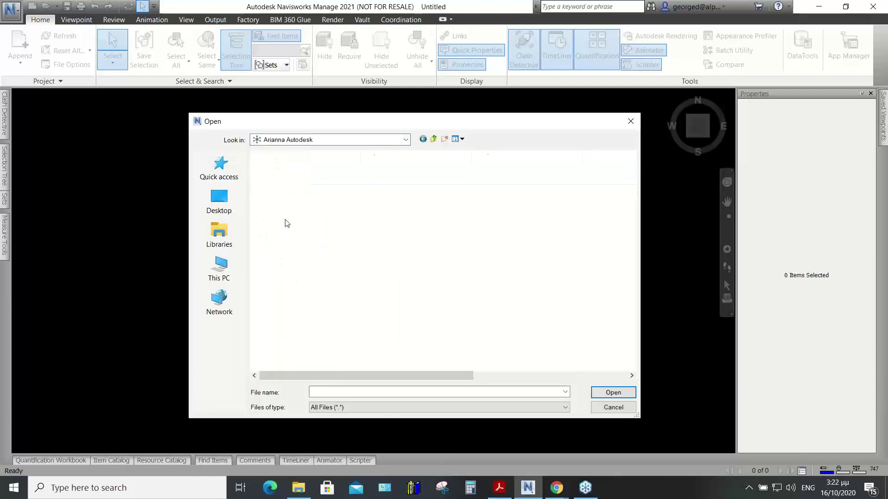
double_click(285, 168)
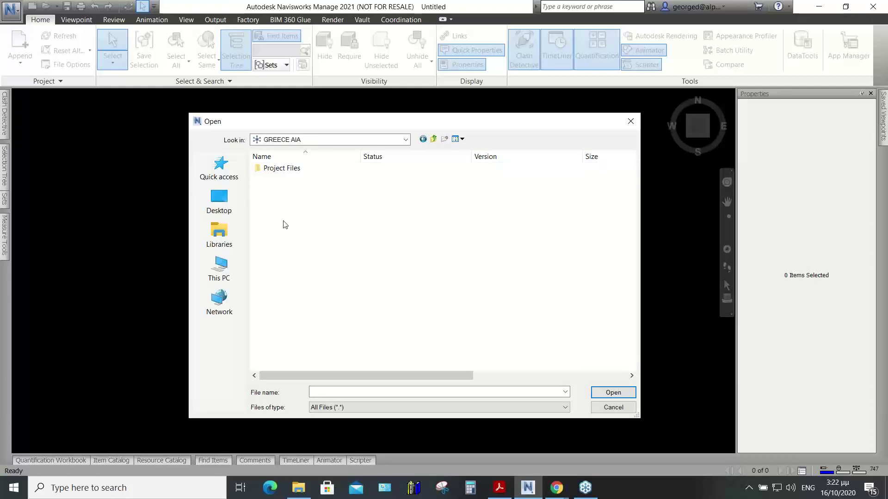
double_click(289, 170)
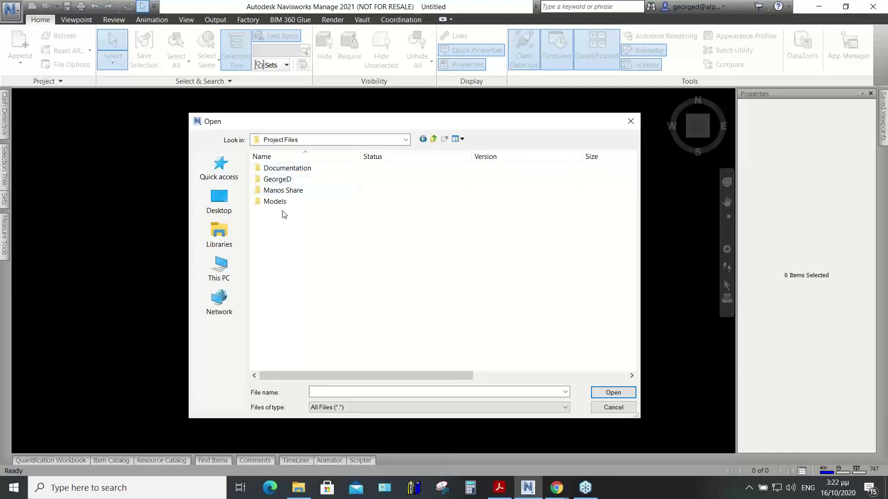
- Switch to the BIM 360 page in Chrome, view the Project Files folders for comparison, and return to Navisworks
left_click(557, 489)
left_click(557, 458)
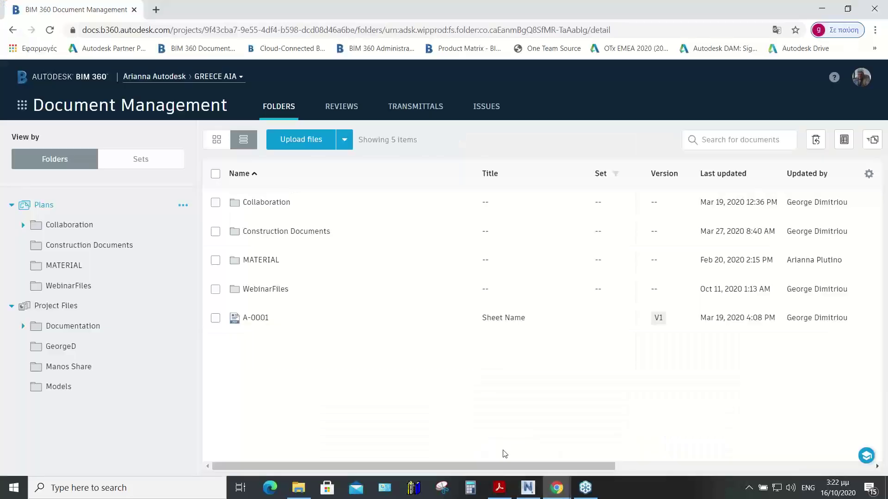
left_click(55, 313)
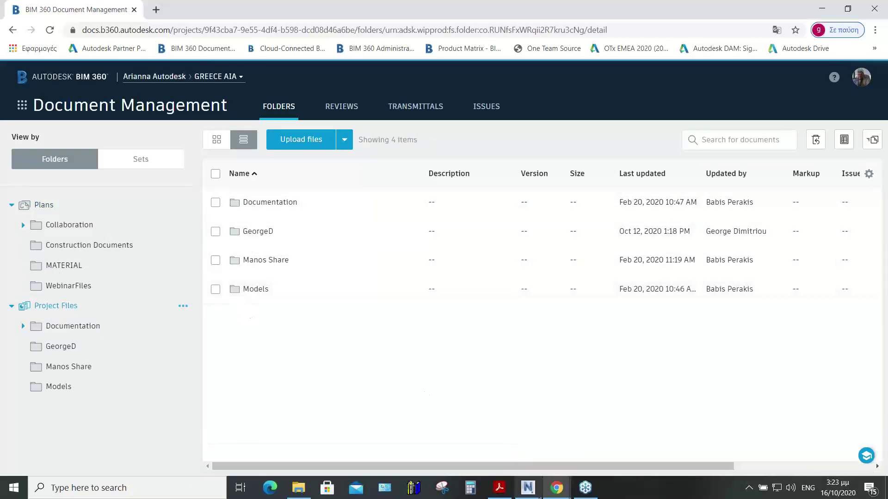
key("alt+Tab")
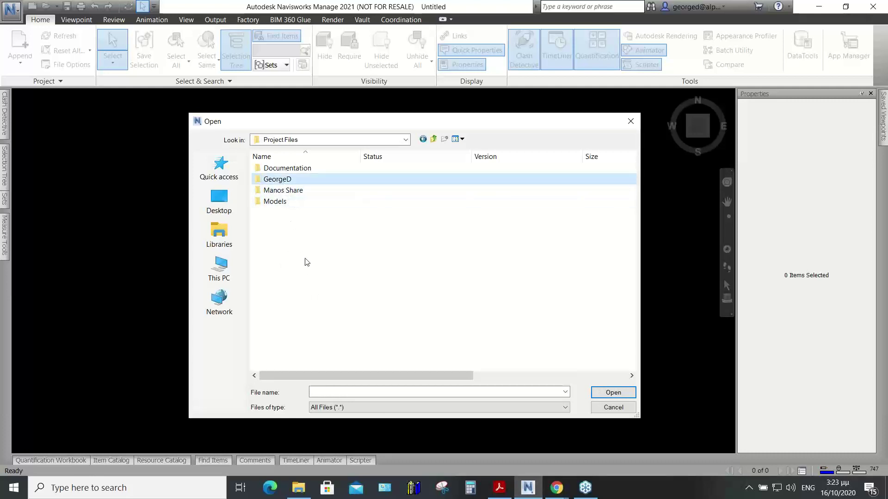
- Open rme_basic_sample_project.nwf from the presenter's folder in Project Files and set the Properties window to auto-hide
double_click(325, 180)
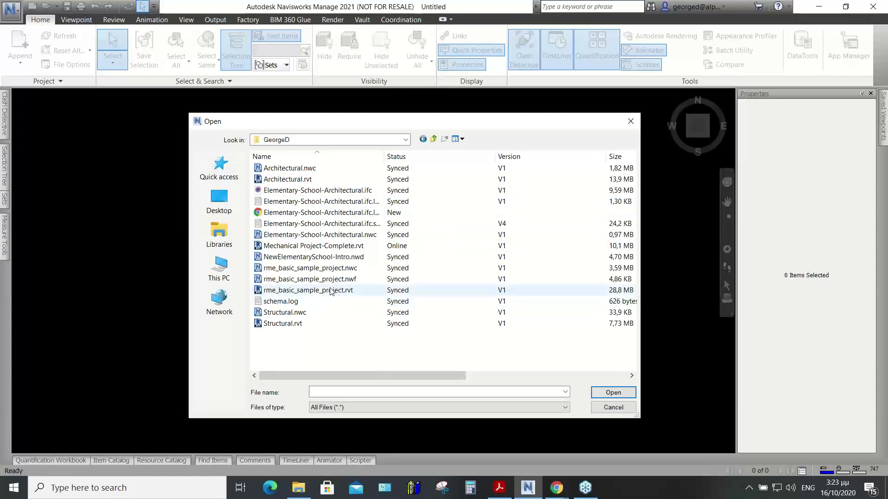
left_click(319, 280)
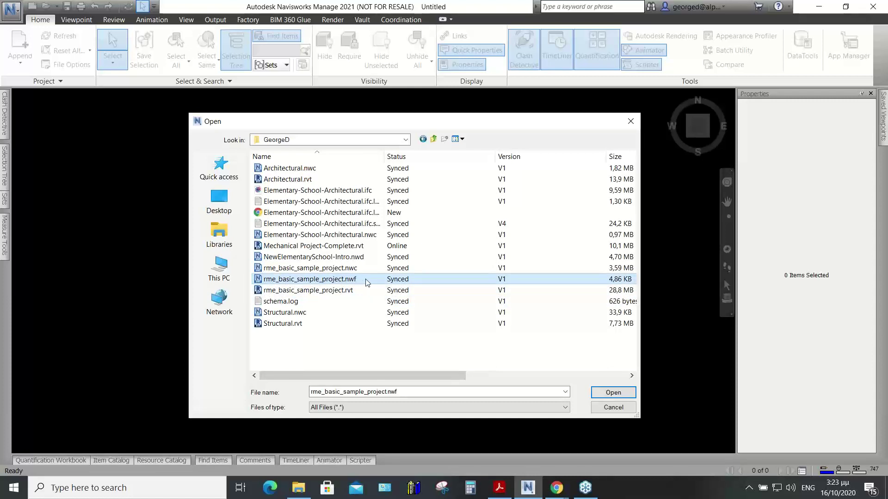
left_click(614, 394)
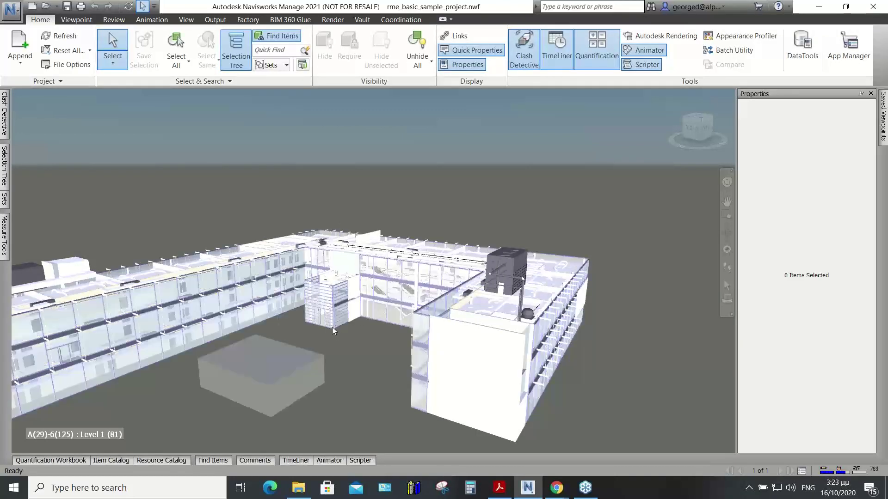
middle_click_drag(332, 327, 397, 275)
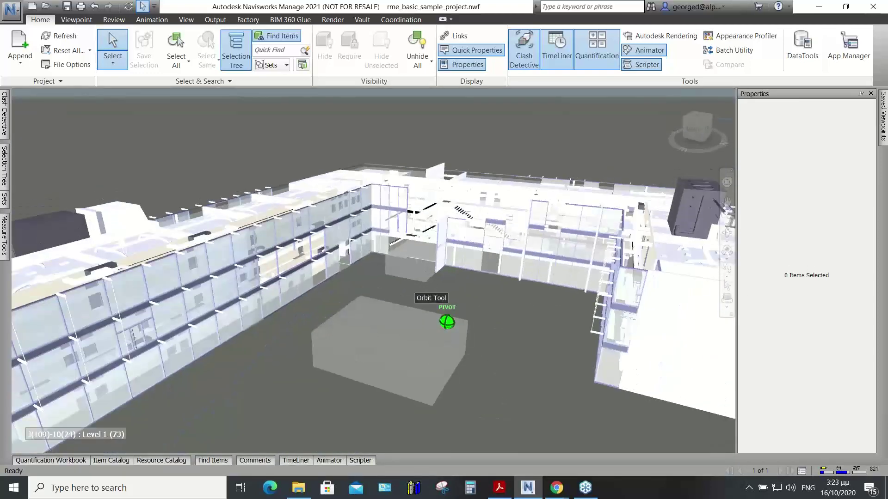
left_click(861, 93)
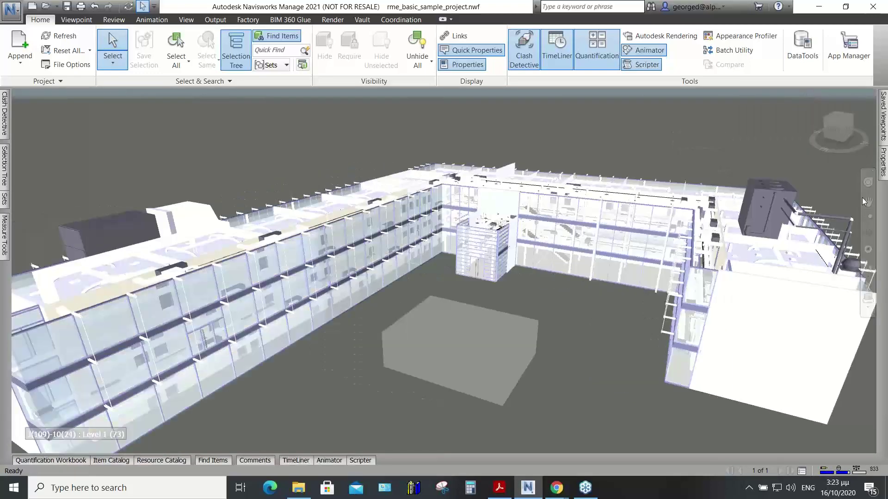
- Expand the 3D View saved viewpoints, view several including Toilet Room, {3D} and 3D Duct & Equipment, and examine the building
mouse_move(883, 164)
mouse_move(881, 128)
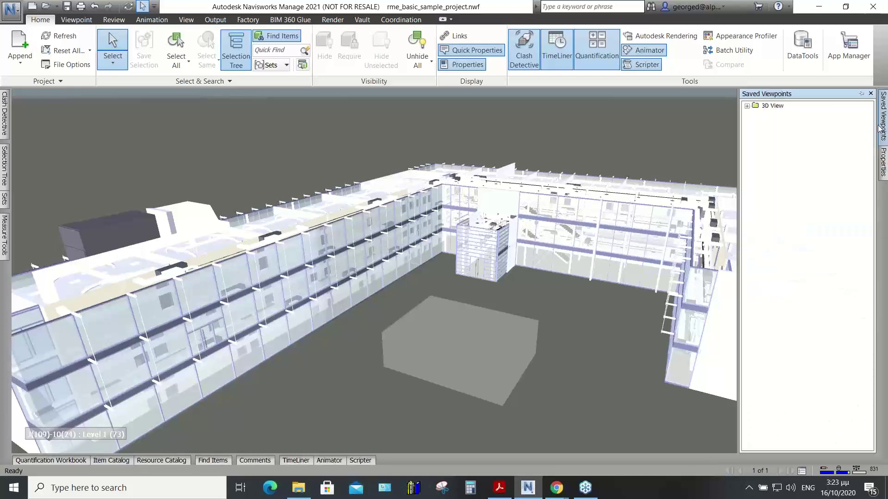
left_click(747, 106)
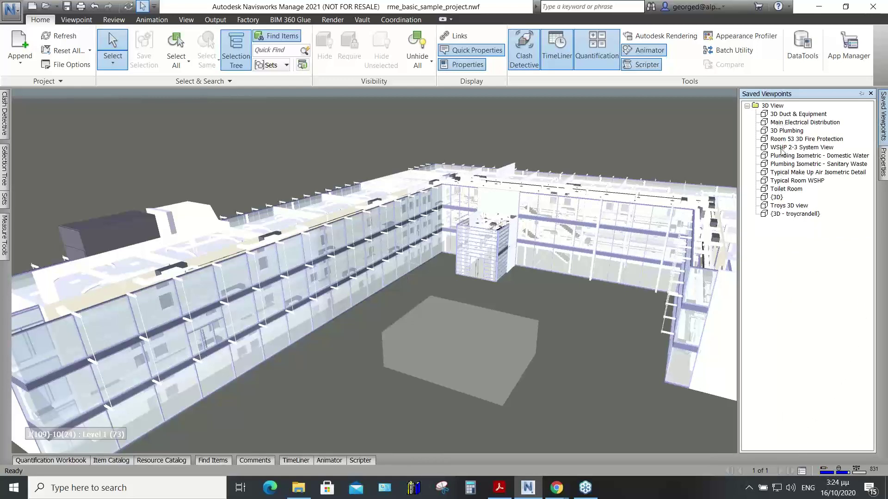
left_click(782, 173)
left_click(781, 189)
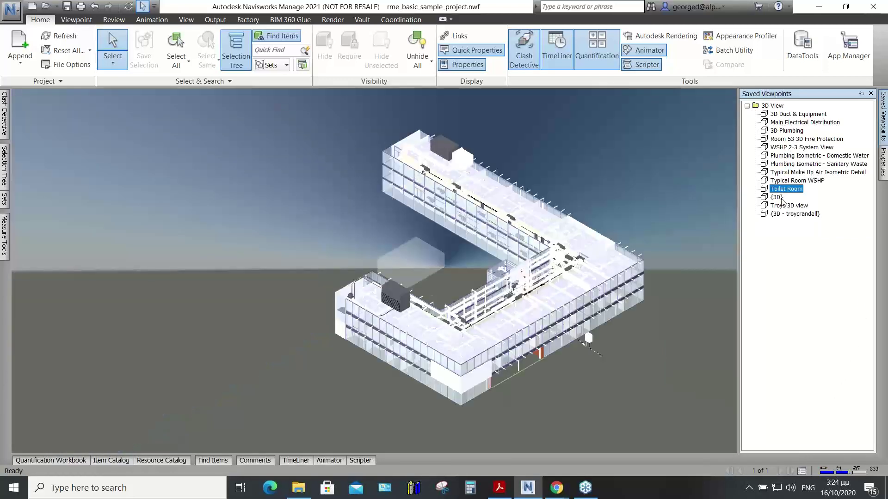
left_click(776, 198)
left_click(786, 205)
left_click(787, 214)
left_click(782, 155)
left_click(774, 114)
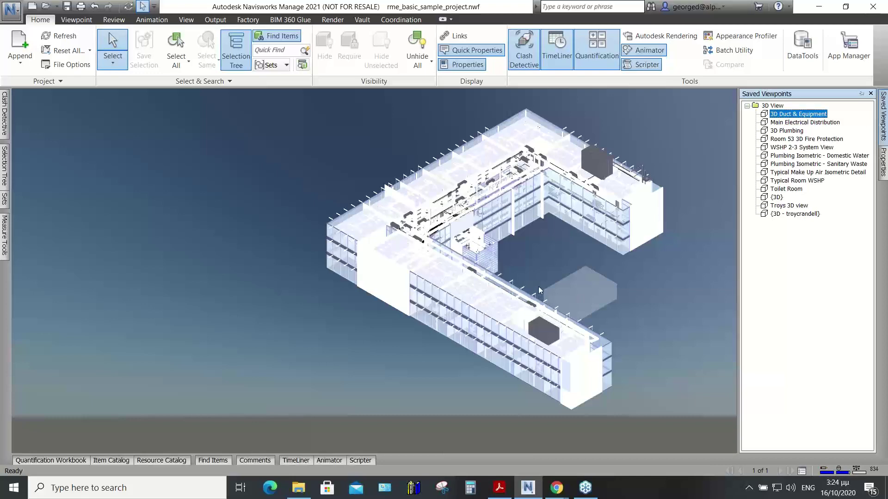
middle_click_drag(527, 279, 435, 266, "shift")
scroll(435, 266, "up", 2)
scroll(436, 266, "up", 2)
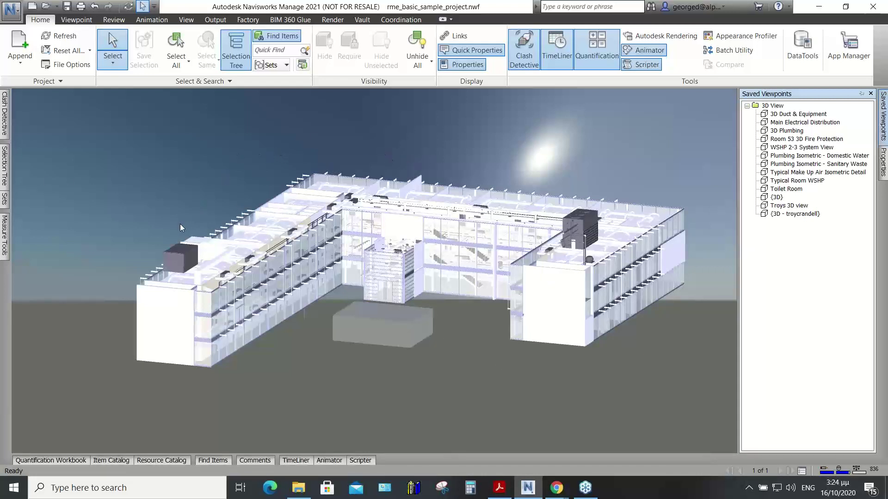
- Start a new empty file and open Architectural.rvt and Structural.rvt together from the same BIM 360 folder
left_click(32, 6)
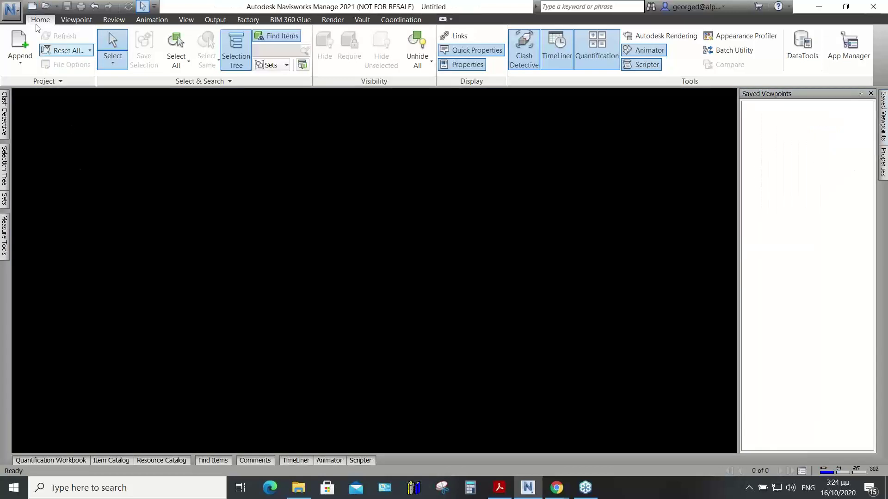
left_click(46, 6)
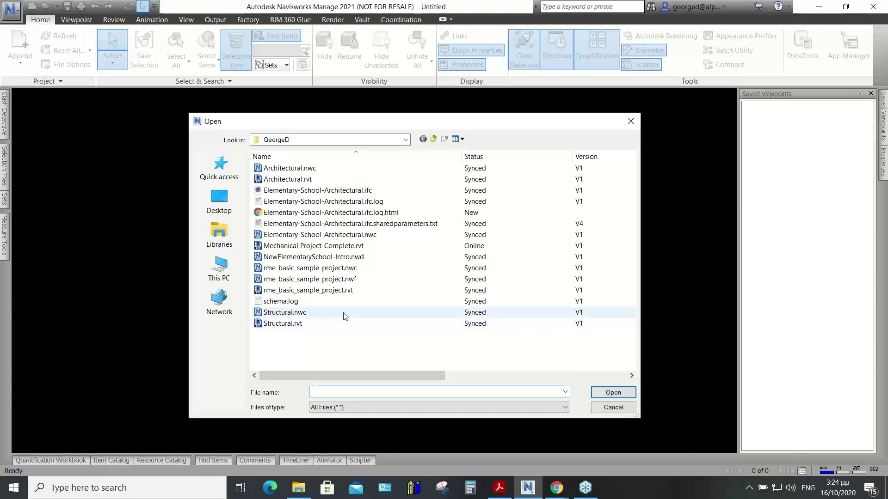
left_click(288, 180)
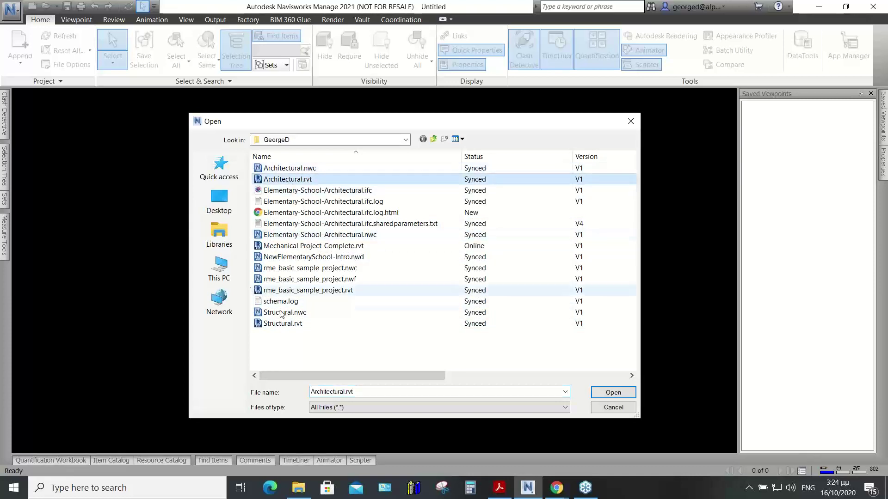
left_click(301, 324, "ctrl")
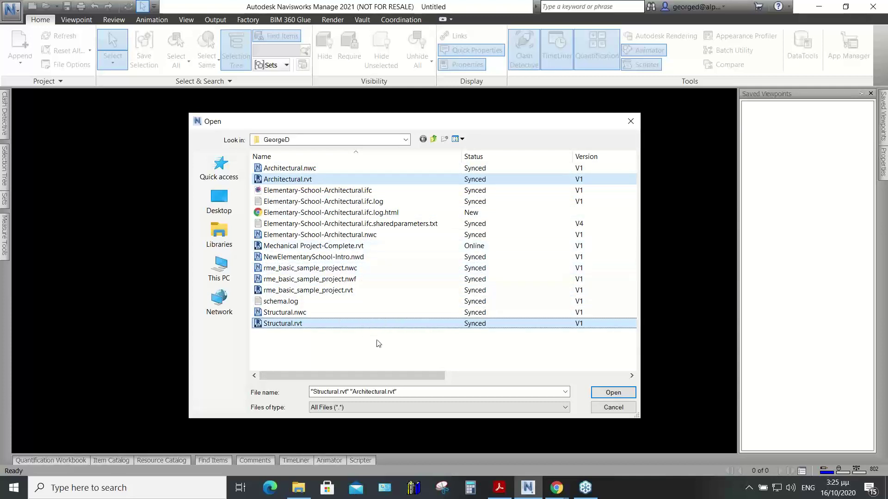
left_click(614, 394)
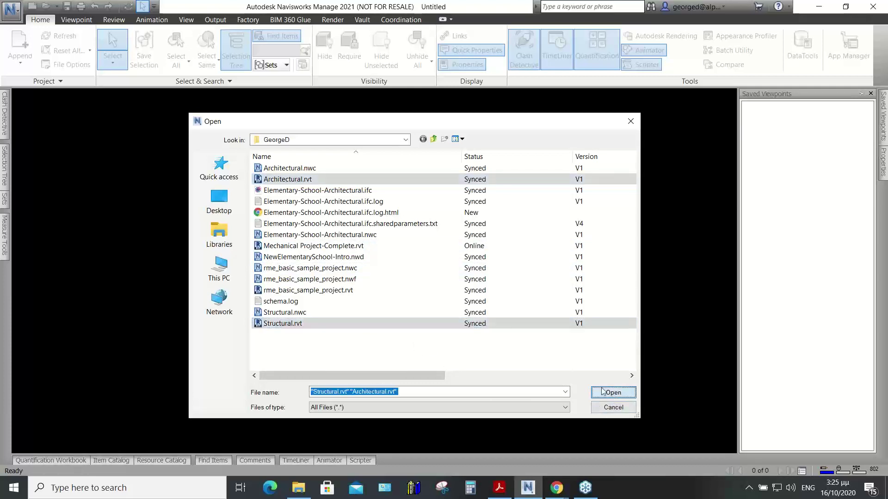
left_click(613, 392)
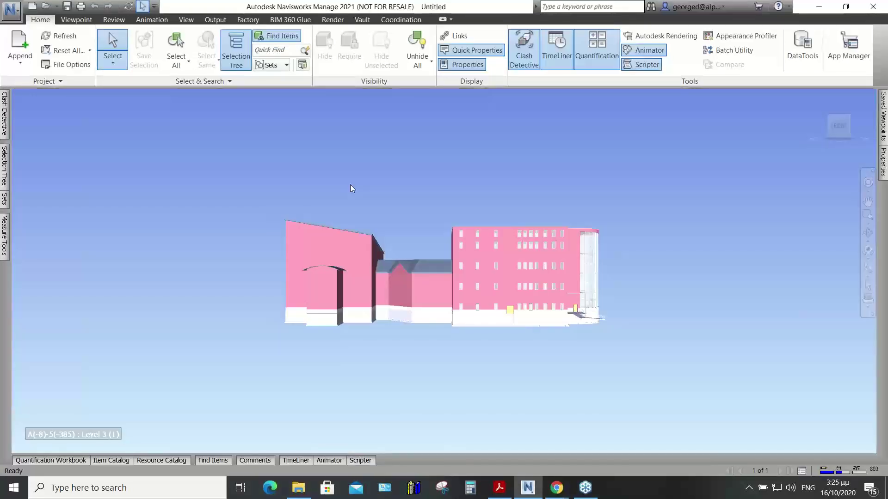
- Examine the pink building model from around its curved glazed end
middle_click_drag(499, 343, 512, 367, "shift")
scroll(482, 354, "up", 1)
scroll(483, 354, "up", 1)
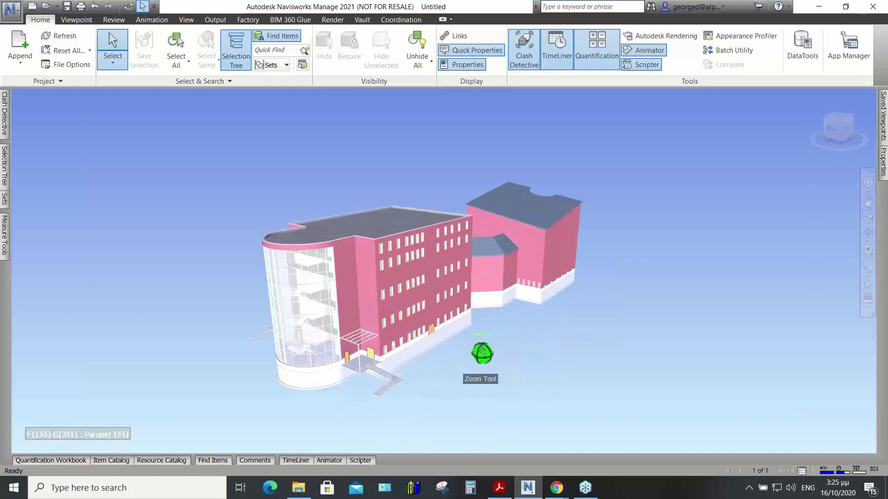
scroll(479, 352, "up", 1)
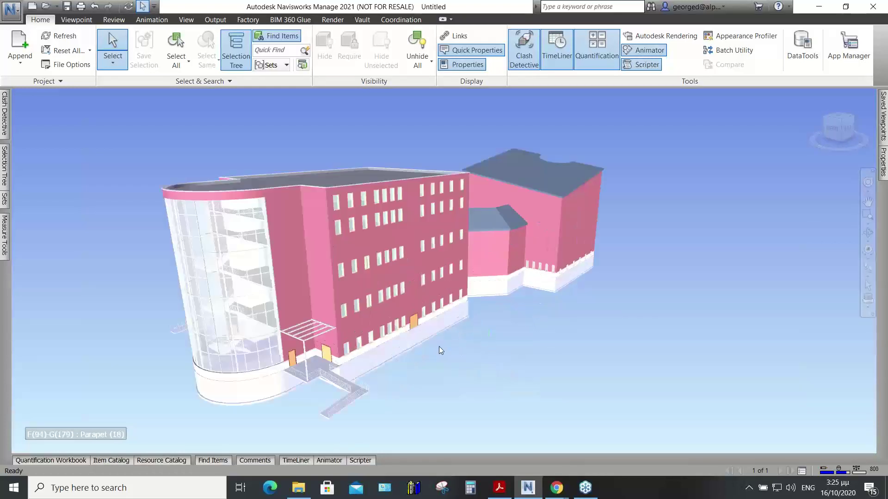
middle_click_drag(438, 341, 471, 328, "shift")
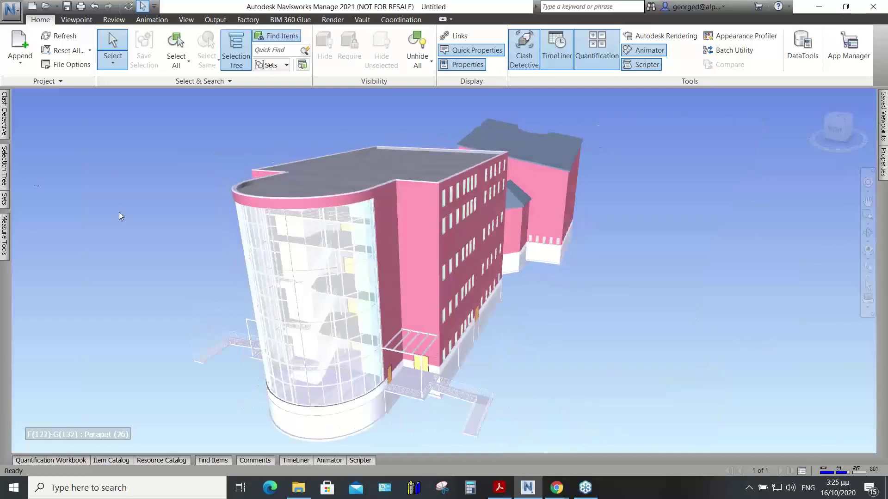
- Review the available export formats and the Save As file types, then dismiss the save dialog without saving
mouse_move(4, 167)
left_click(20, 24)
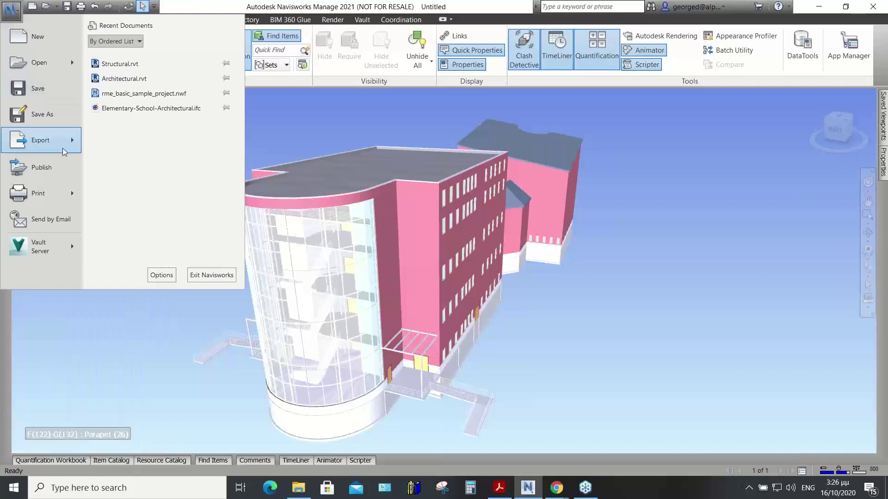
mouse_move(64, 151)
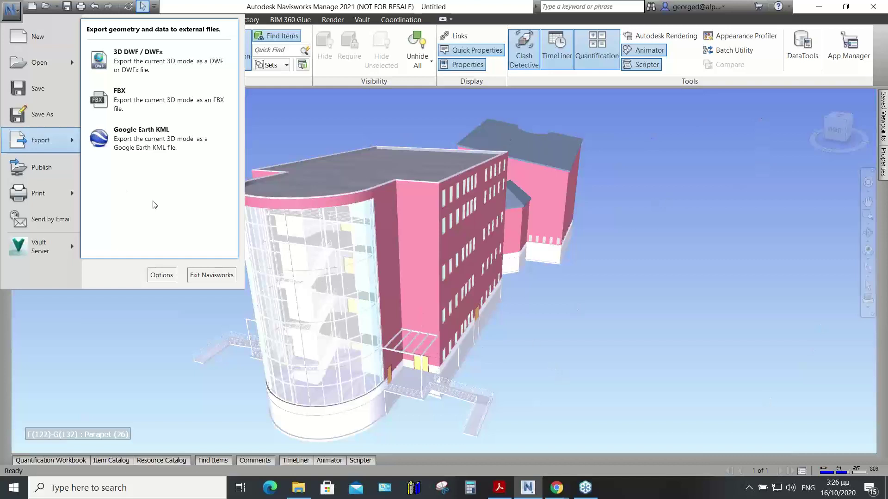
left_click(38, 112)
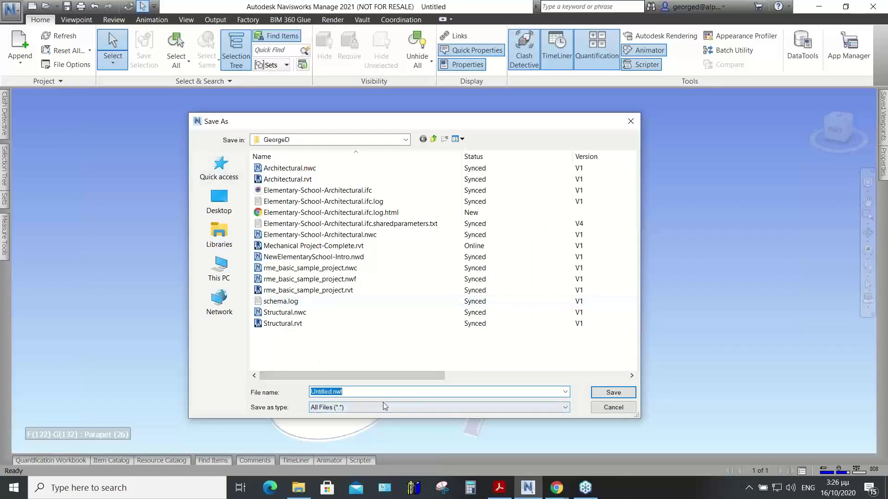
left_click(565, 393)
left_click(565, 392)
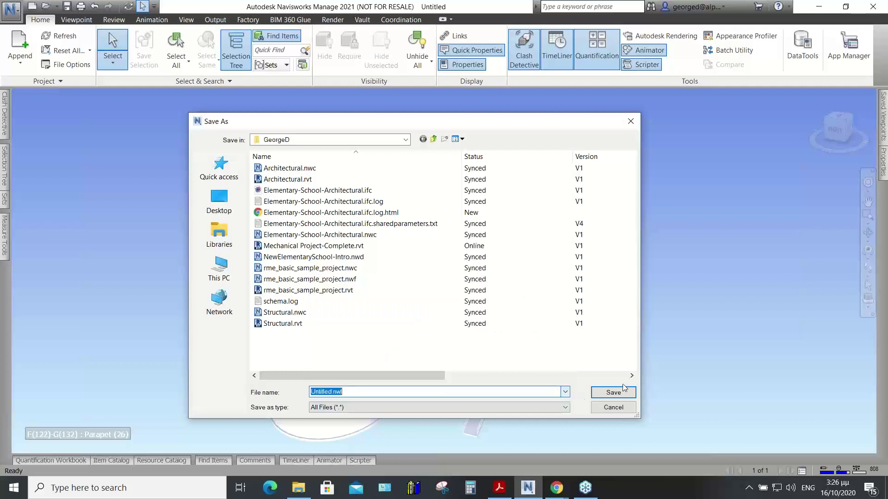
left_click(565, 407)
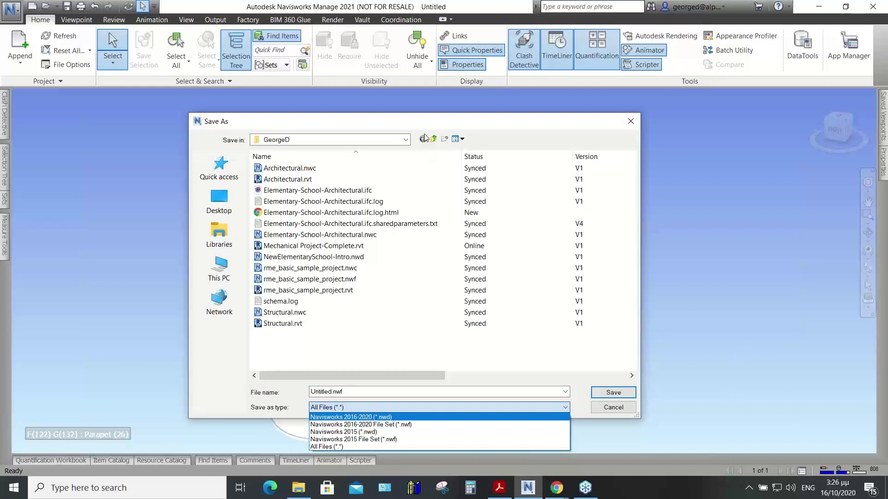
left_click(415, 126)
left_click_drag(411, 124, 396, 117)
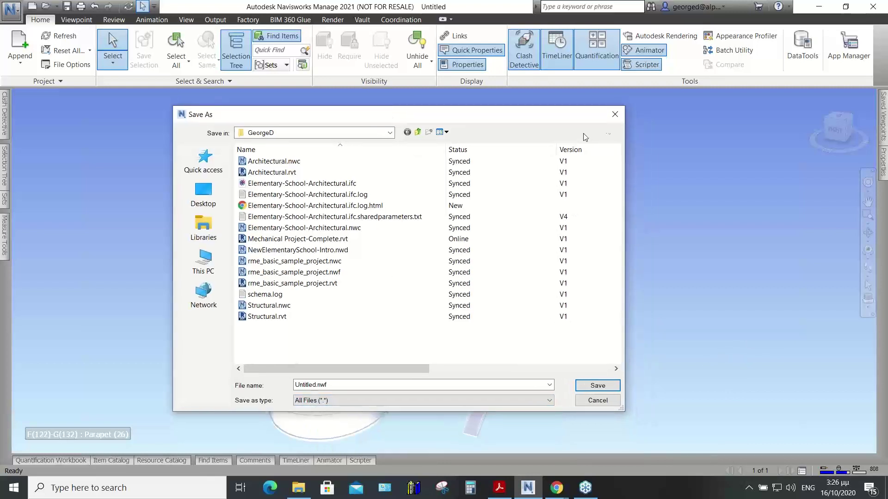
left_click(615, 115)
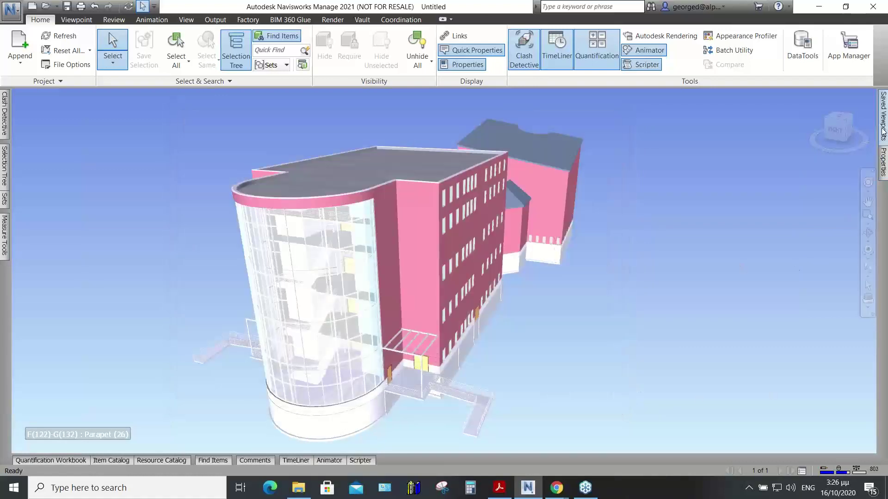
- Pin the Saved Viewpoints window open and expand its 3D View folder
mouse_move(883, 131)
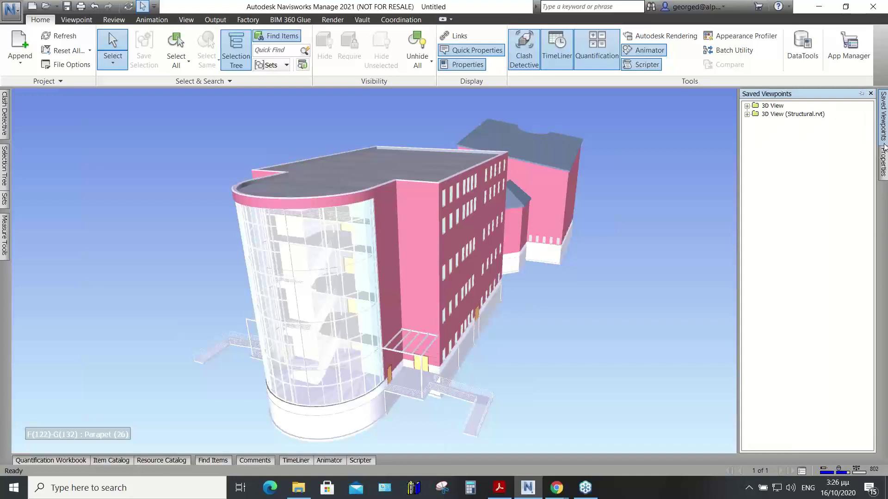
left_click(860, 93)
left_click(745, 106)
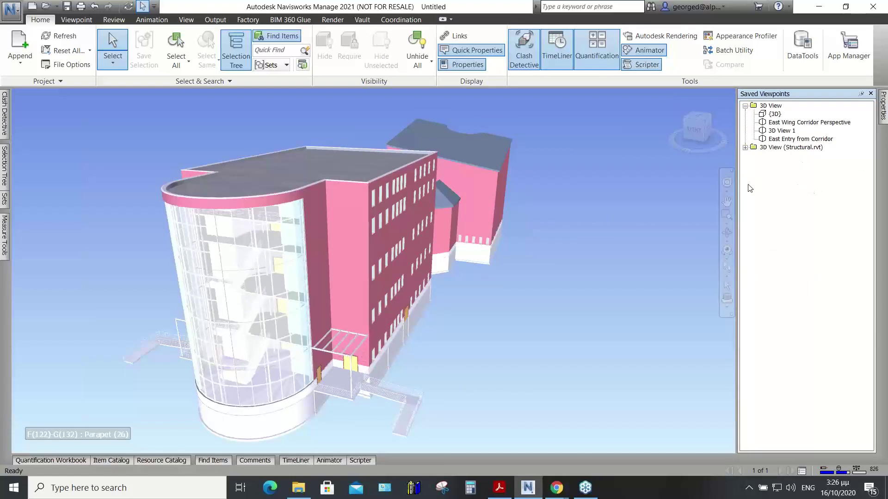
- Open the East Wing Corridor Perspective viewpoint and walk through the building's corridor
left_click(779, 122)
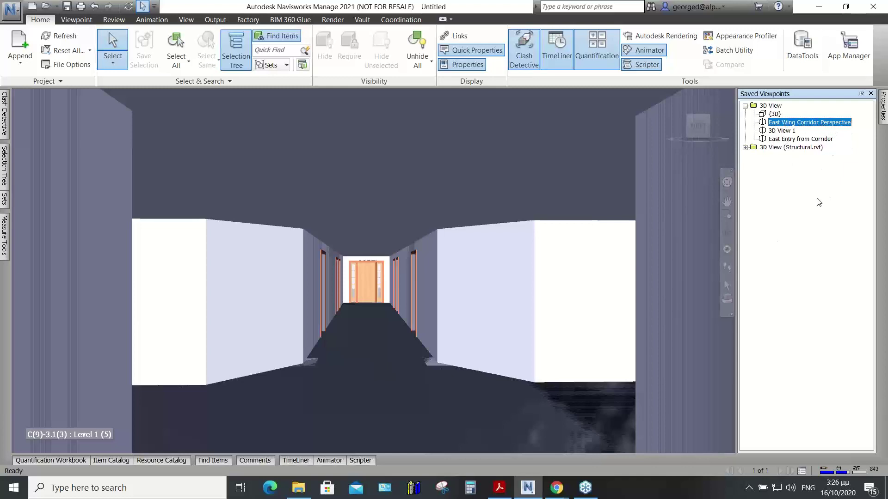
left_click(728, 270)
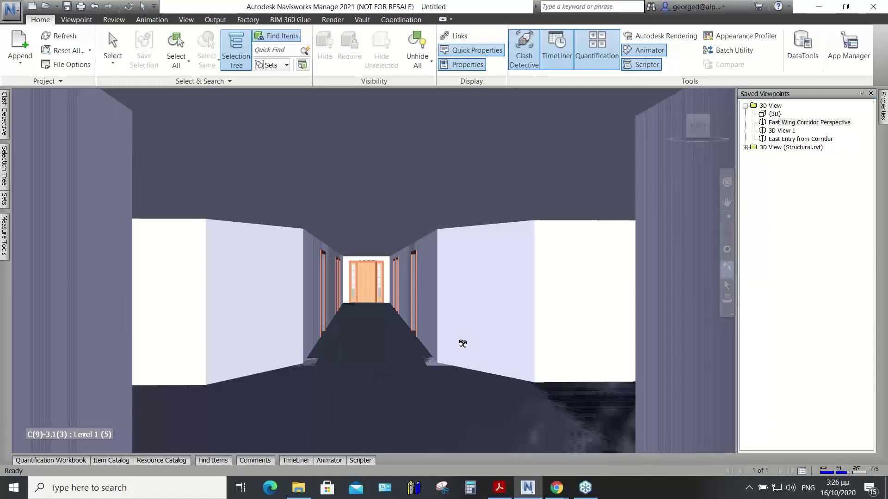
left_click_drag(374, 363, 333, 280)
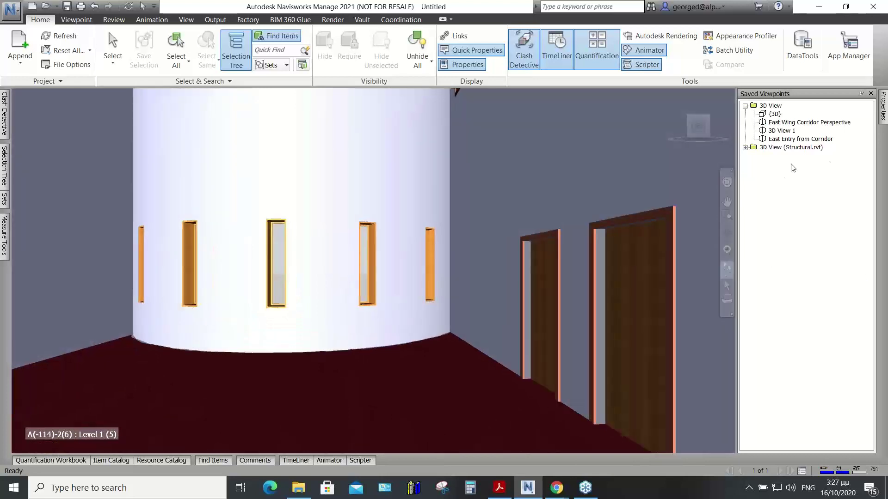
- View the East Entry from Corridor and 3D View 1 viewpoints, and look around the furnished room
left_click(802, 139)
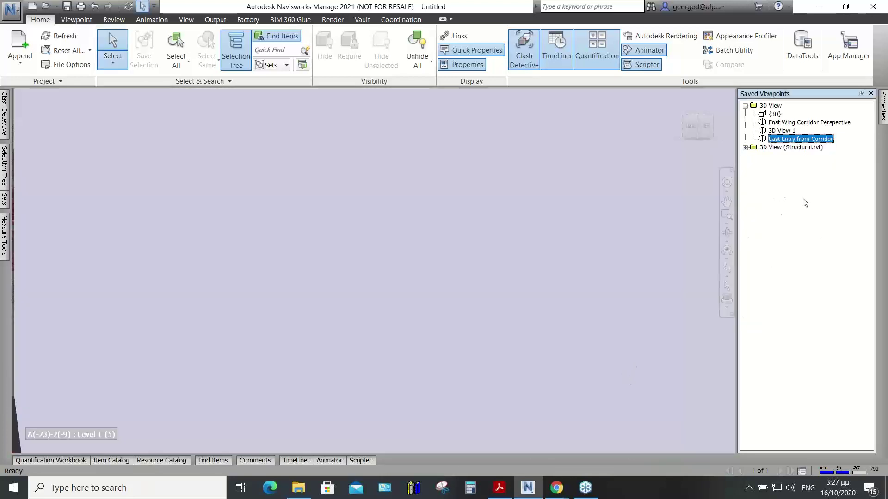
left_click(776, 123)
left_click(779, 132)
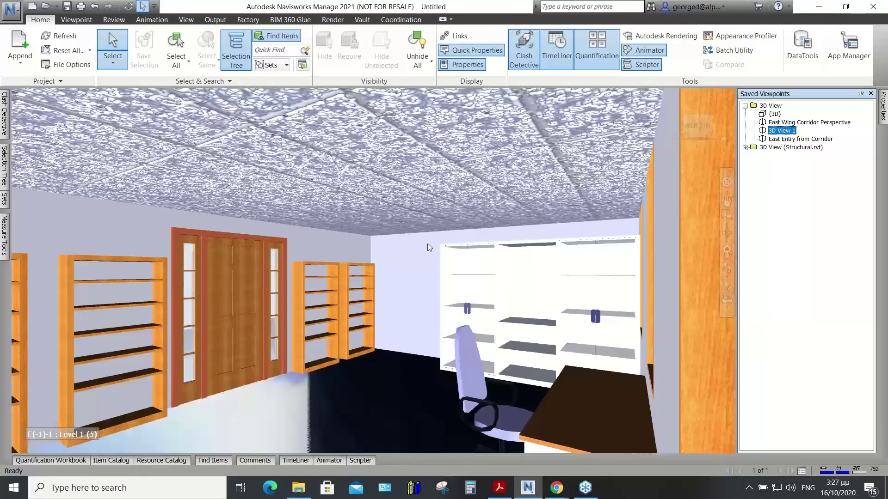
left_click(727, 250)
left_click_drag(383, 312, 62, 317)
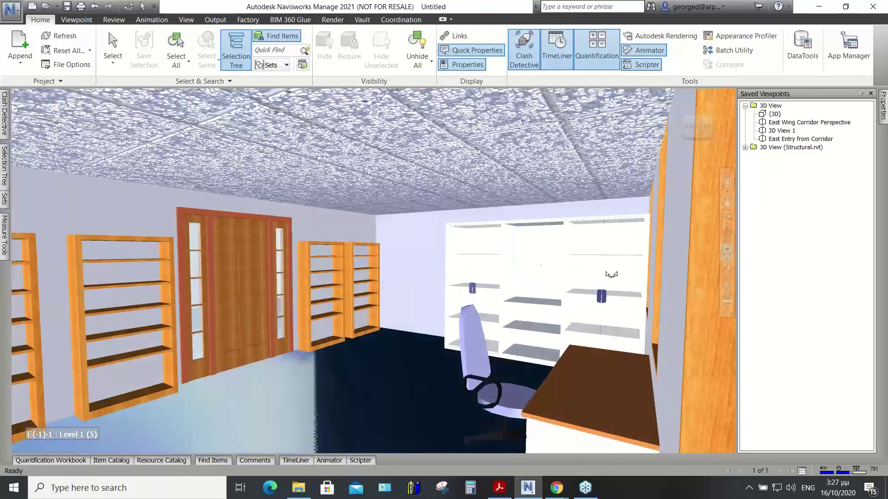
mouse_move(574, 261)
left_click(78, 20)
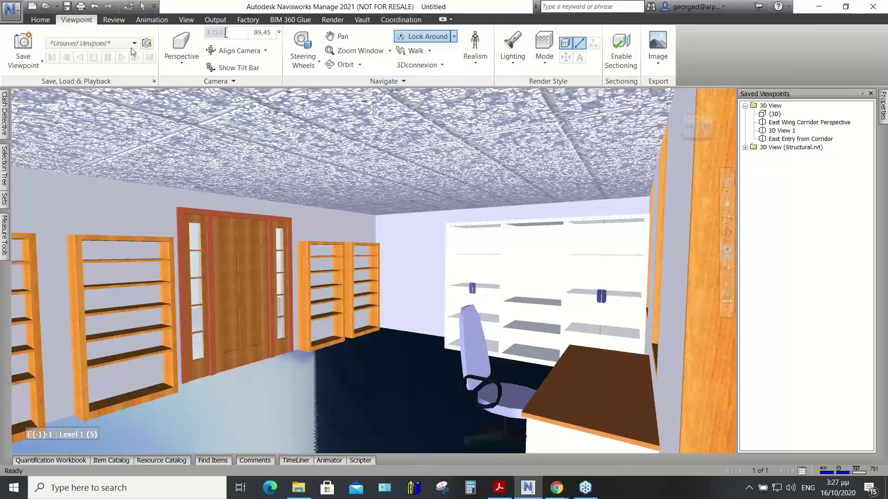
left_click(115, 20)
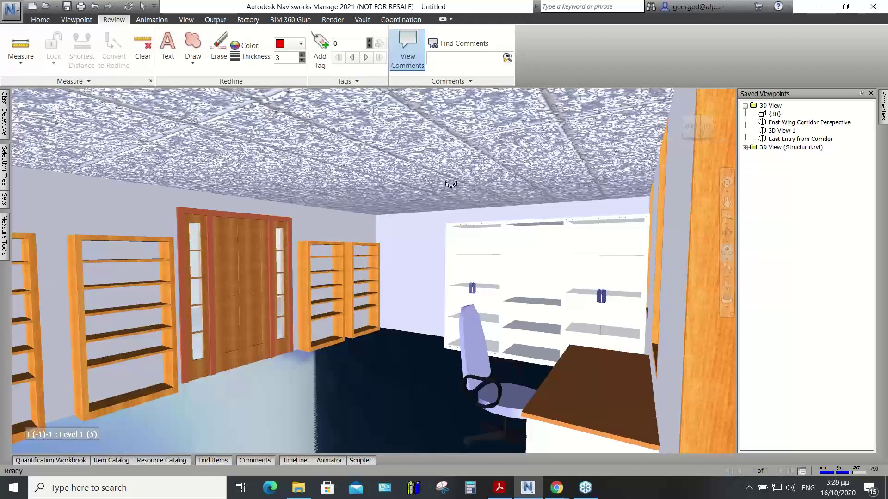
- Switch to Adobe Acrobat Reader and maximize the presentation to read the slide on accessing BIM 360 from Navisworks
mouse_move(426, 301)
left_click(499, 487)
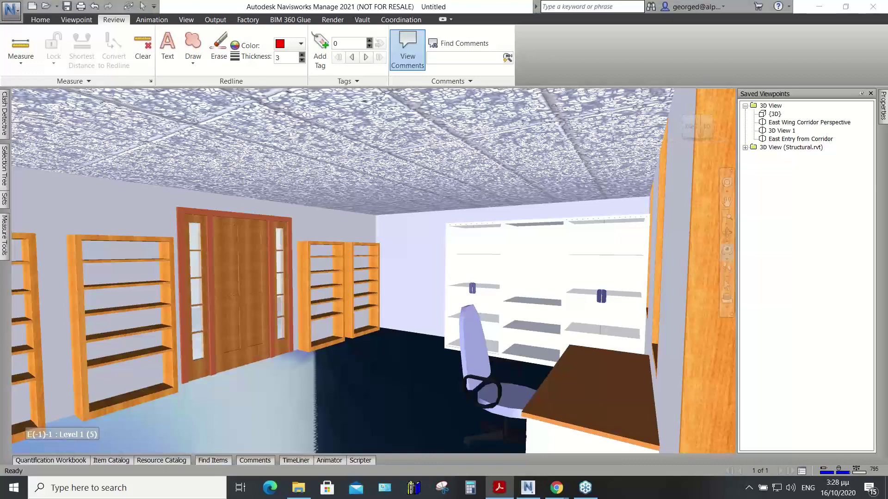
left_click_drag(647, 152, 157, 14)
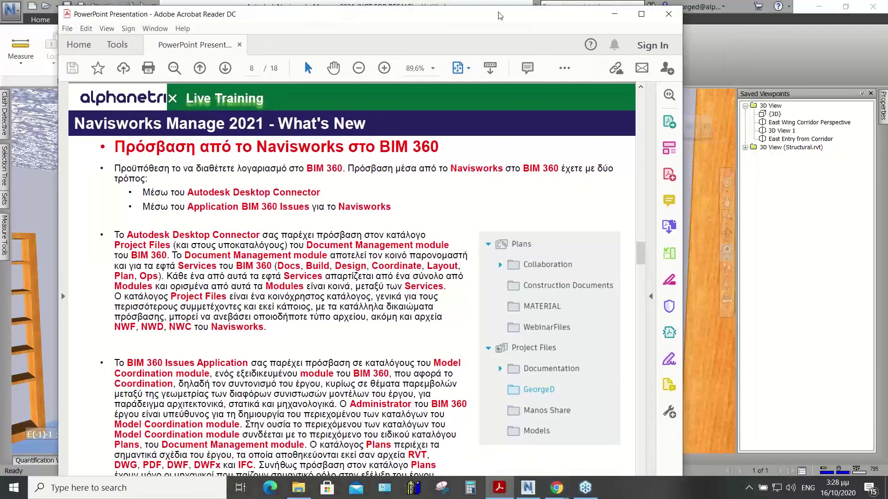
left_click(641, 13)
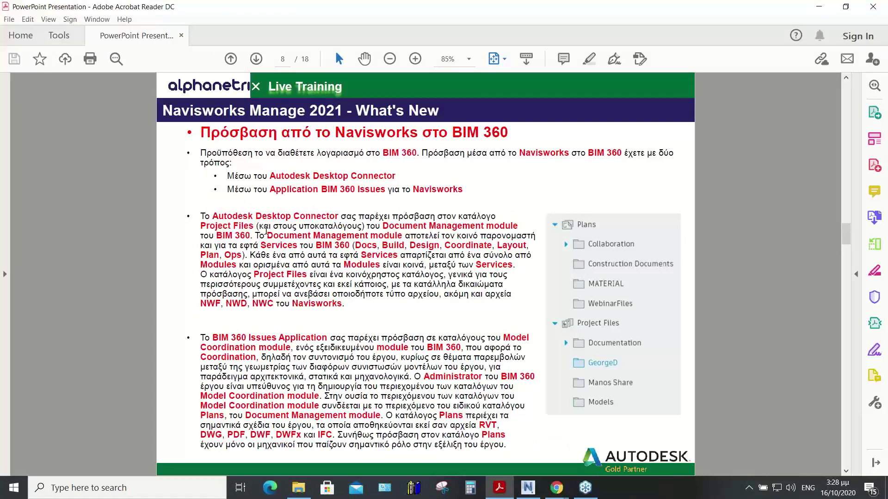
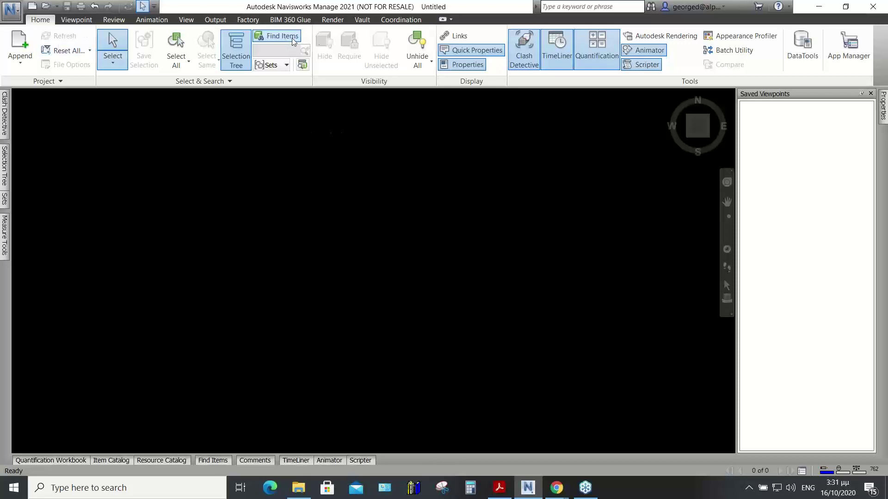
- Check the Coordination commands, and launch the Autodesk App Store website from the App Manager
left_click(405, 21)
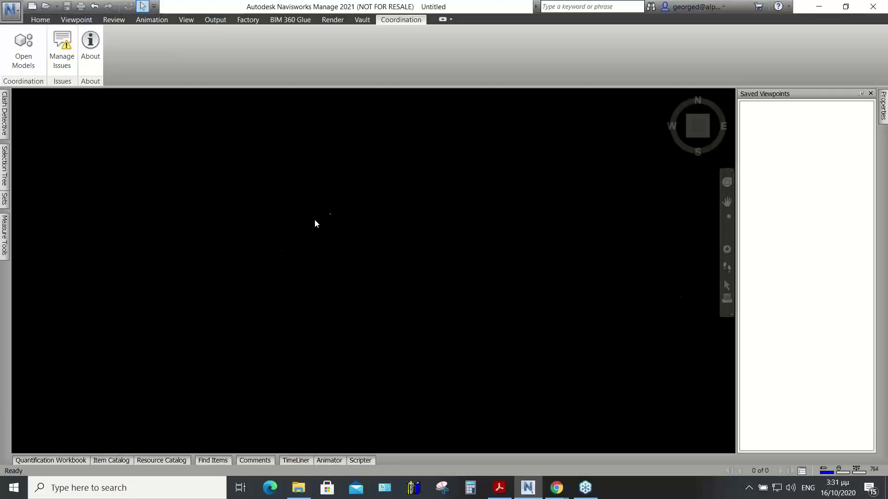
left_click(37, 21)
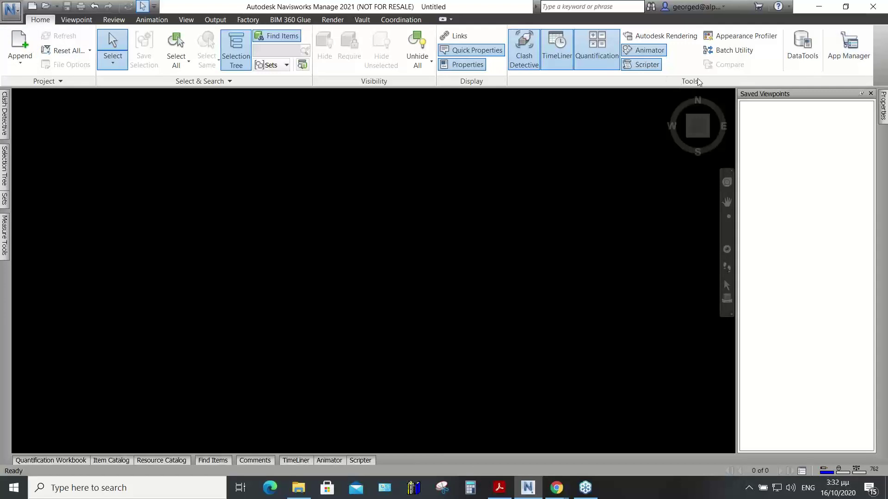
left_click(843, 58)
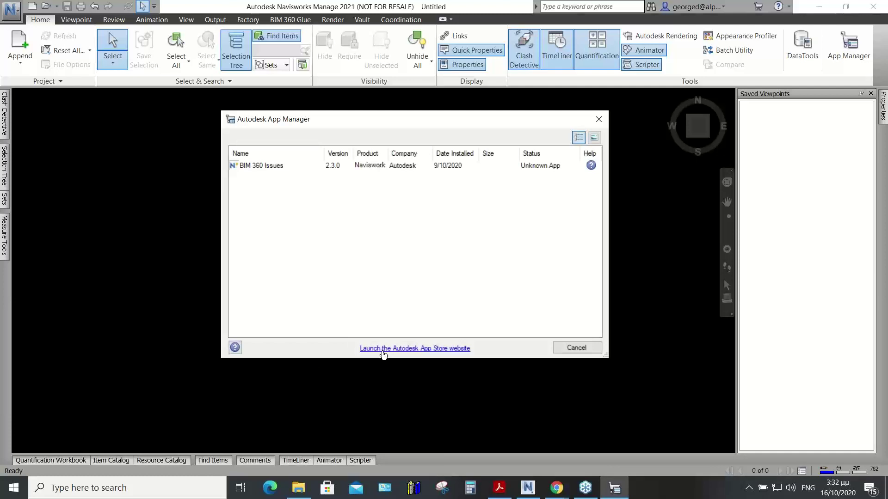
left_click(403, 350)
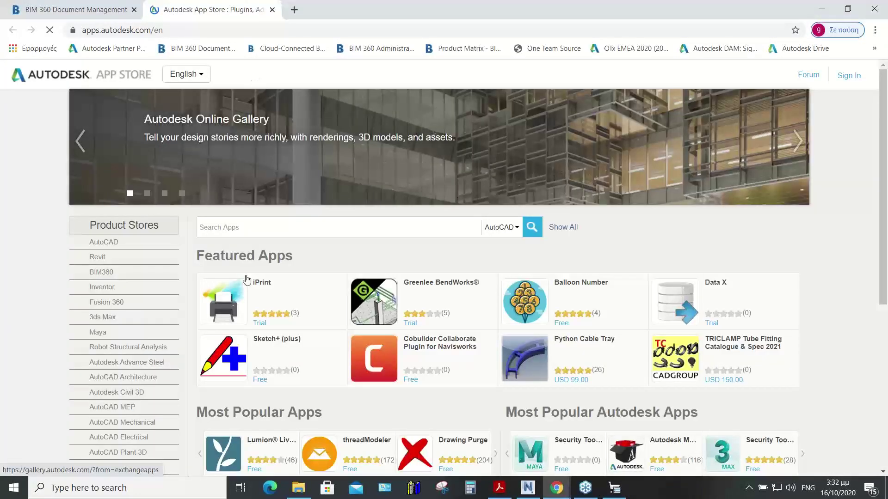
- Search all apps in the App Store for BIM 360 Issues and close the store page after viewing the results
left_click(257, 228)
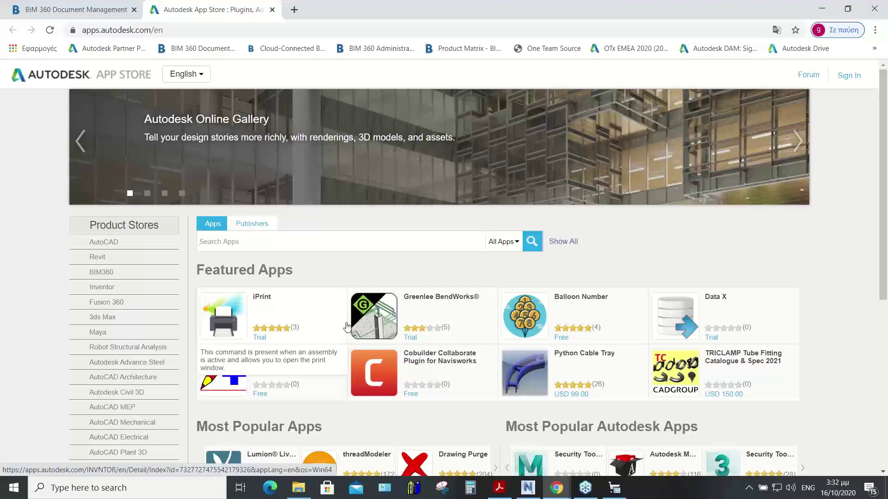
type("BIM ")
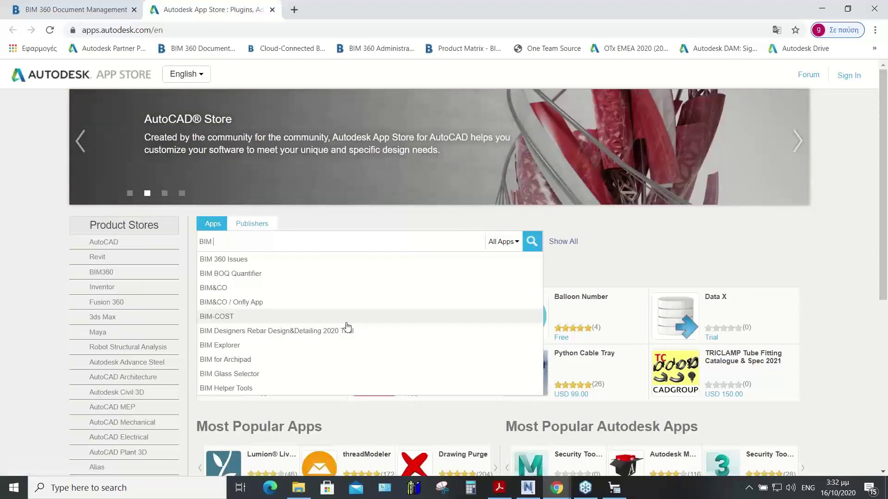
type("360 Issues")
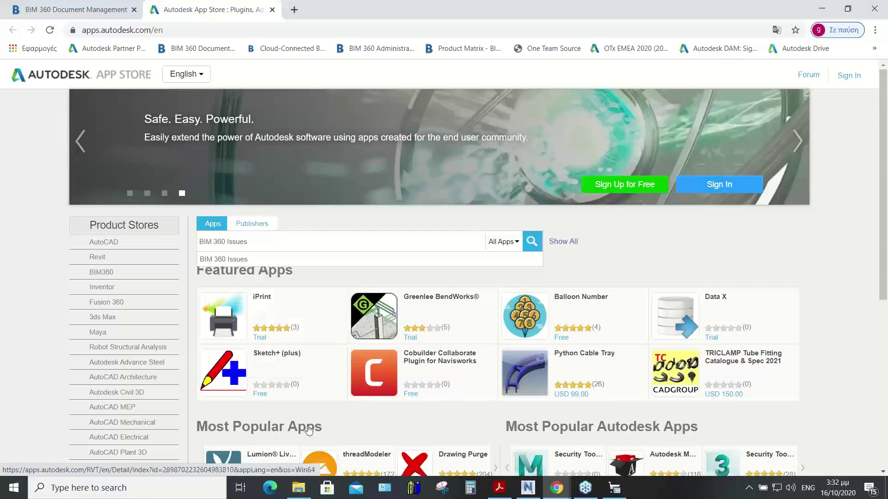
left_click(533, 240)
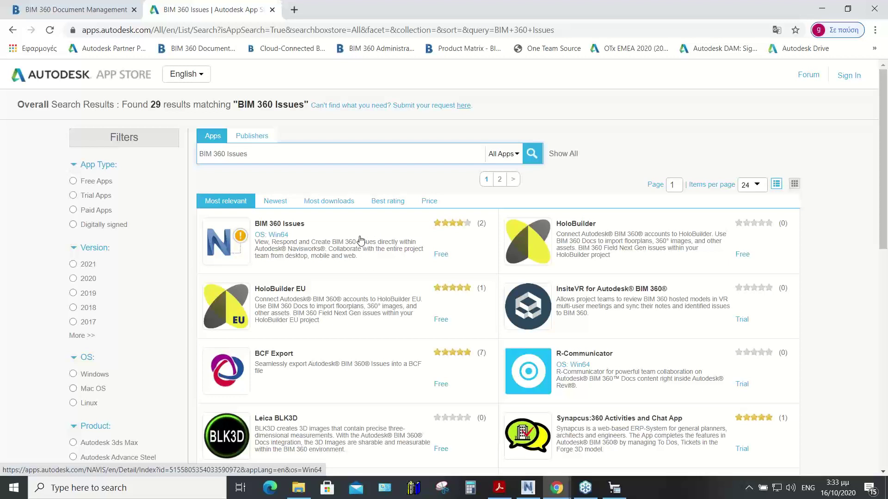
left_click(272, 9)
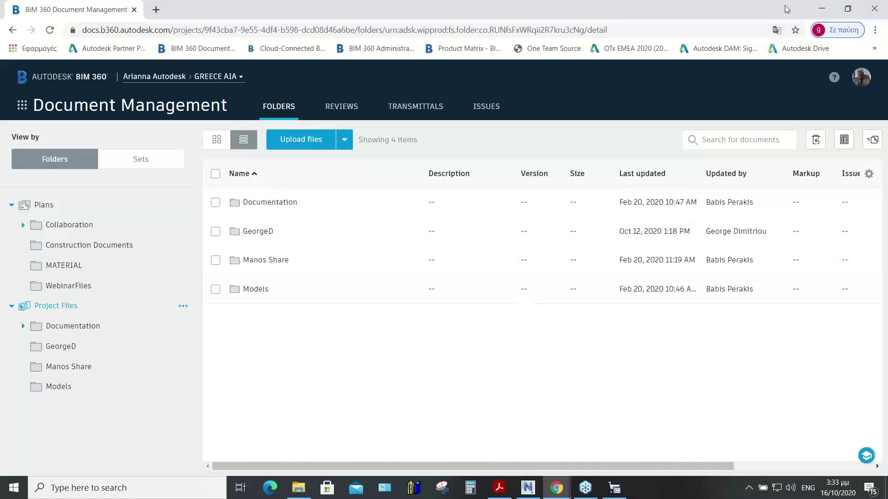
- Switch to Navisworks, start opening coordination models, and select the Arianna Autodesk account and its GREECE AIA project
left_click(528, 488)
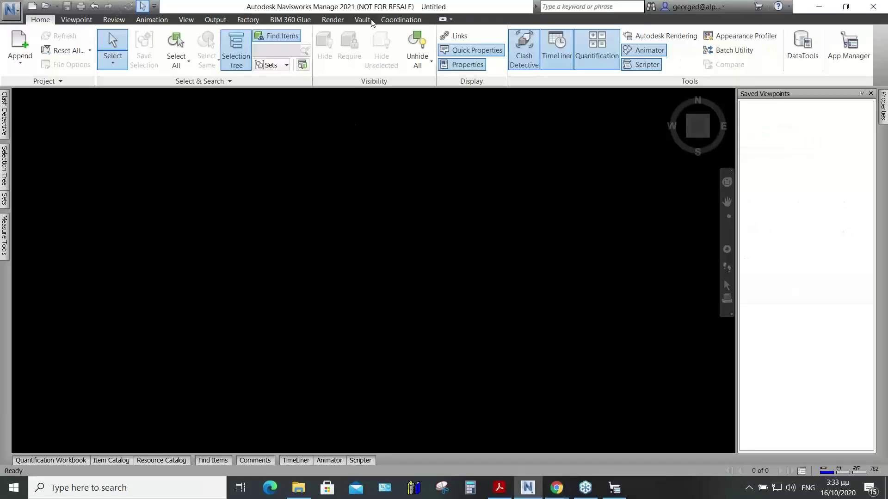
left_click(401, 20)
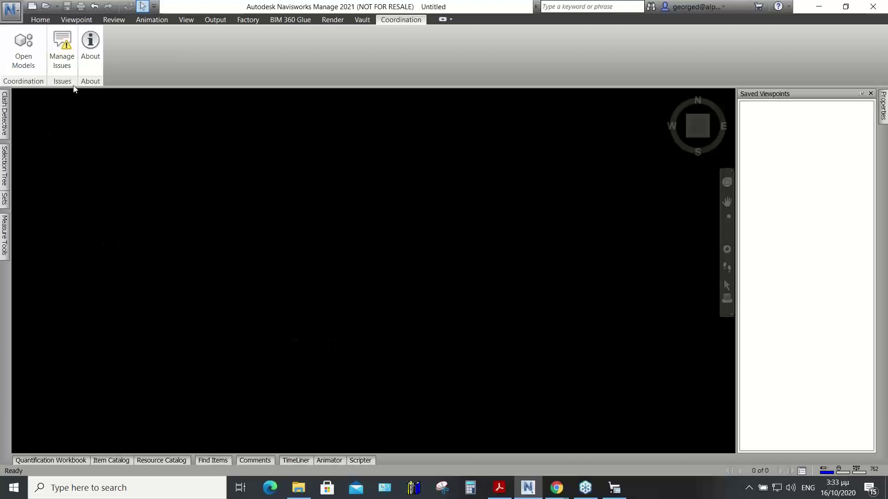
left_click(24, 51)
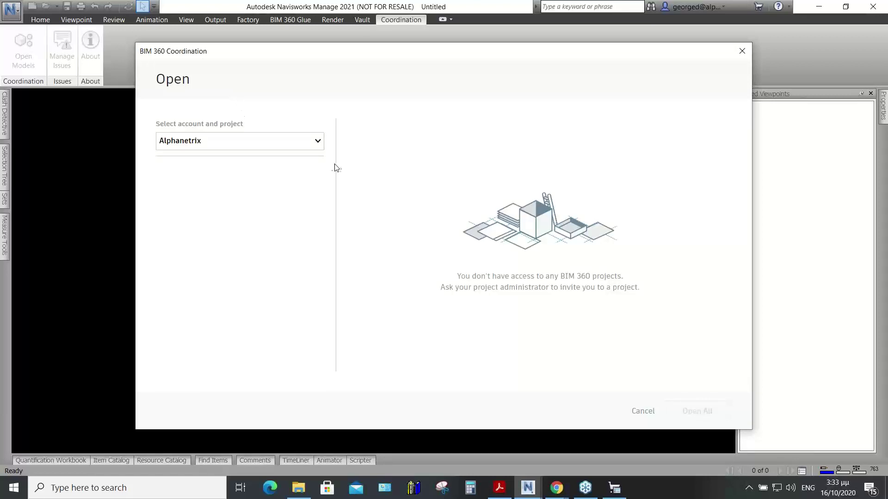
left_click(195, 145)
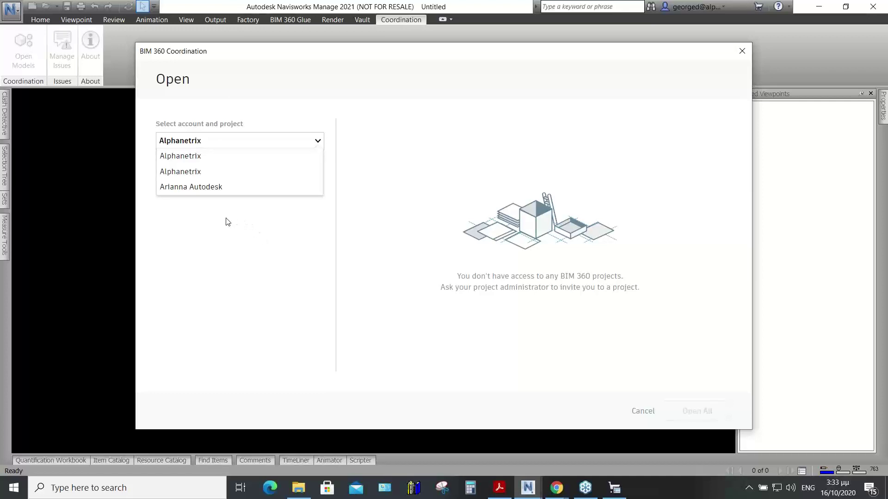
left_click(193, 188)
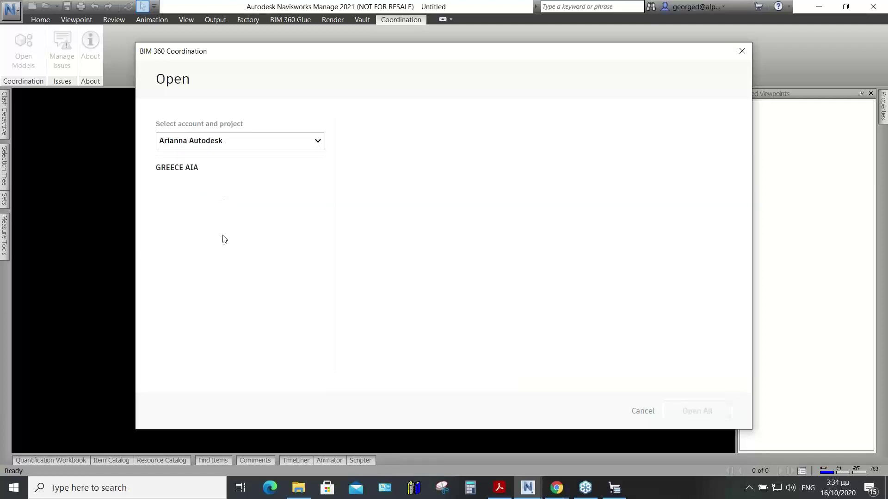
left_click(178, 170)
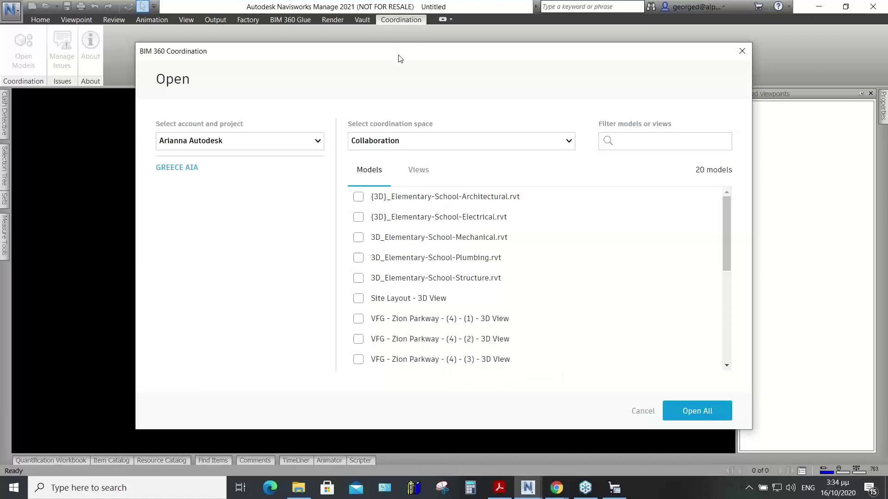
left_click_drag(396, 58, 403, 58)
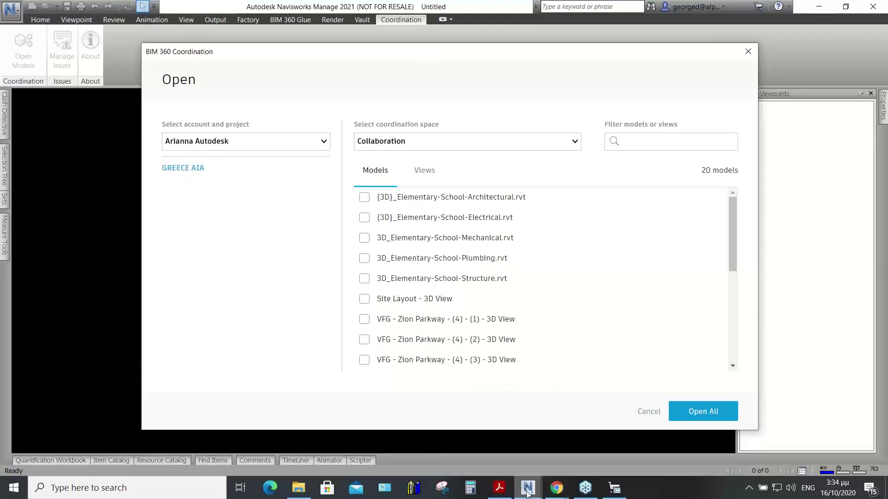
- Switch to BIM 360 in Chrome, open the project's Model Coordination module, and compare its models with the Navisworks Open dialog
left_click(556, 488)
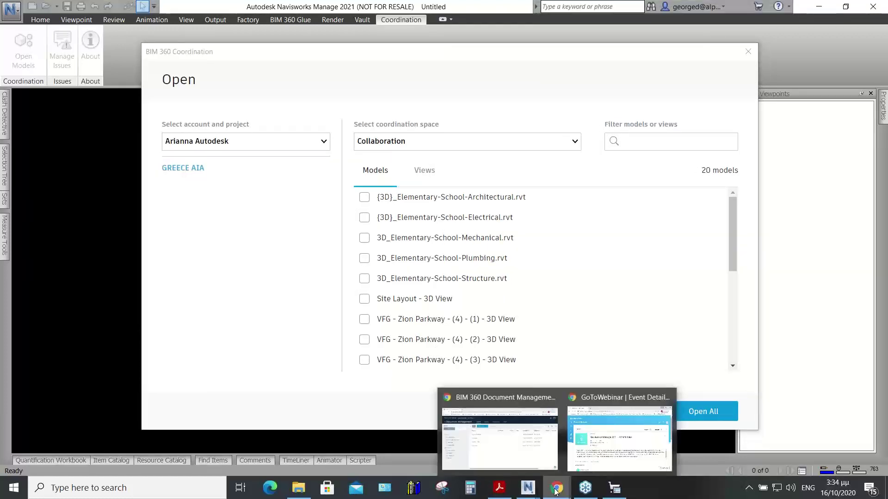
left_click(499, 439)
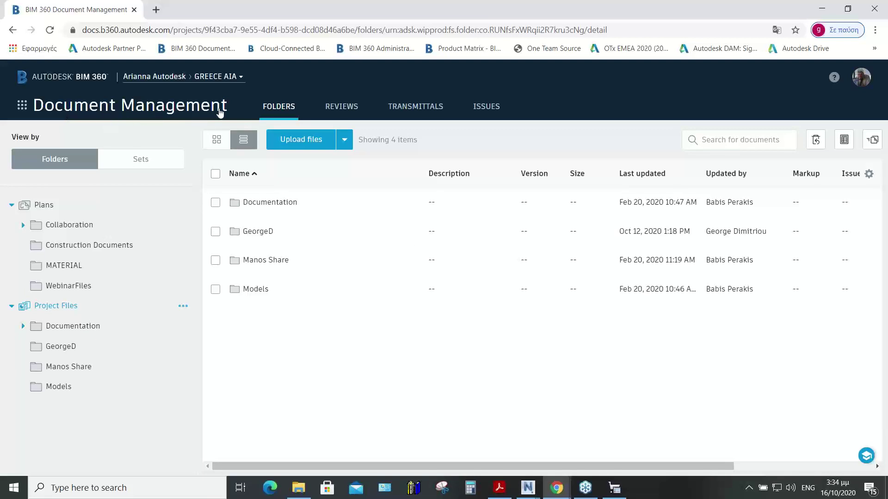
left_click(22, 106)
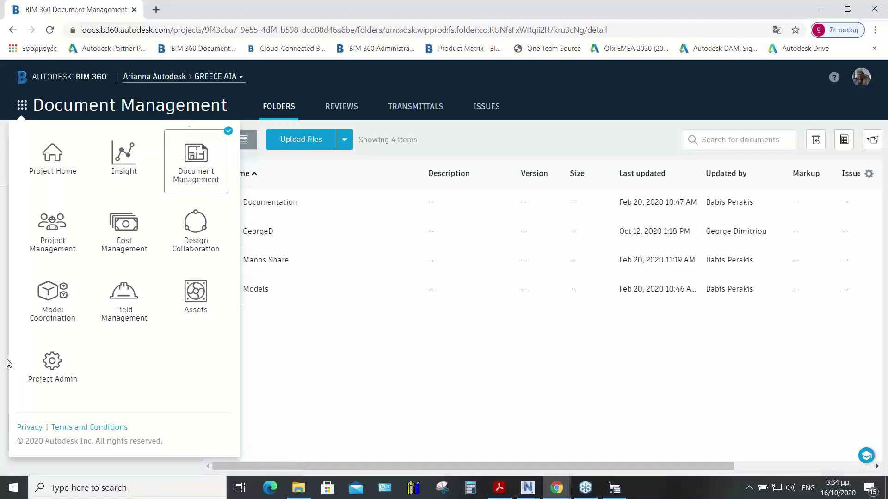
left_click(54, 313)
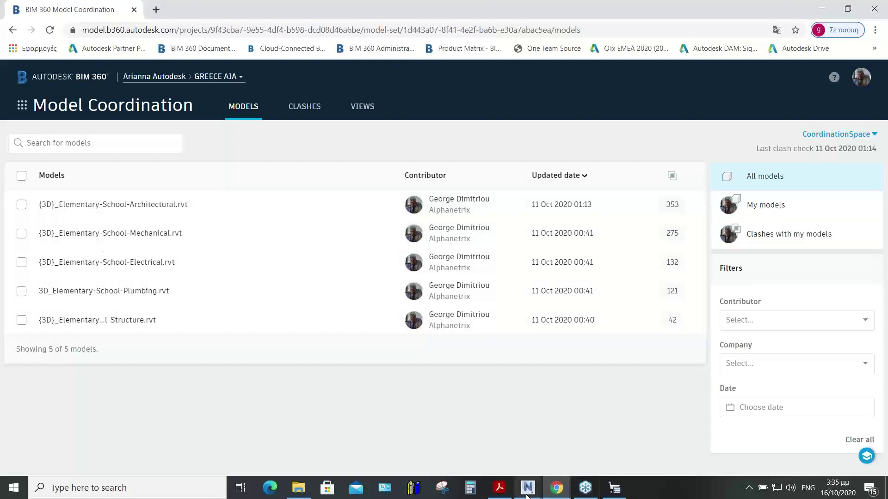
mouse_move(525, 497)
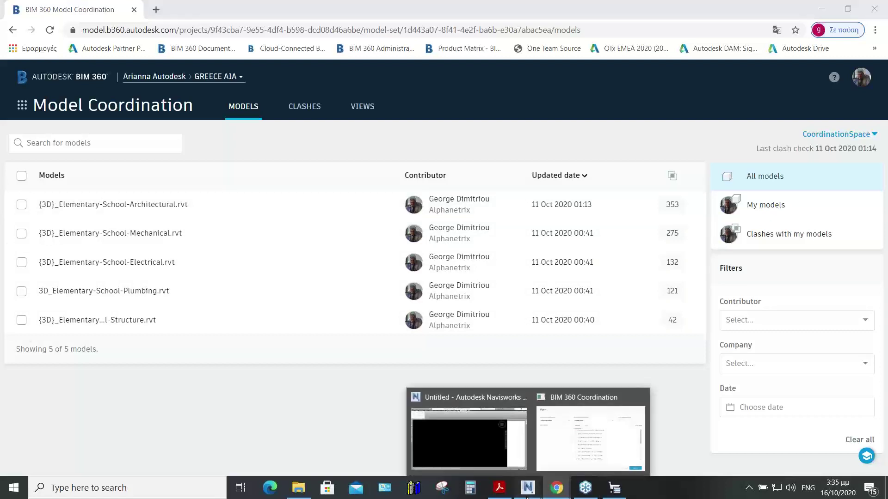
left_click(476, 451)
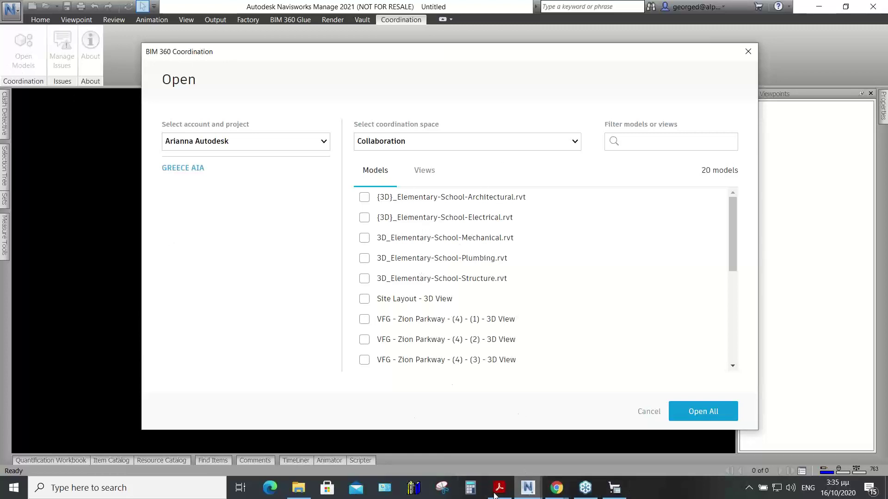
mouse_move(559, 489)
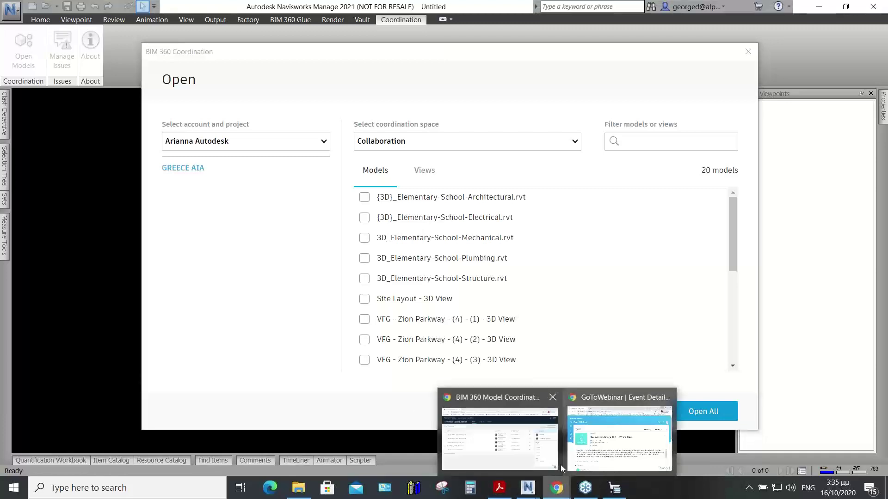
left_click(516, 461)
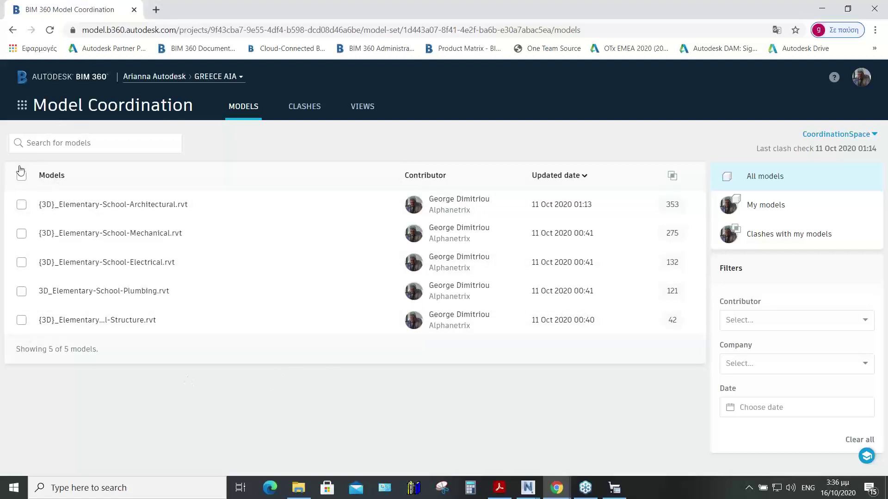
- Open Project Admin in BIM 360 and compare its Model Coordination spaces with the space selected in the Navisworks Open dialog
left_click(22, 106)
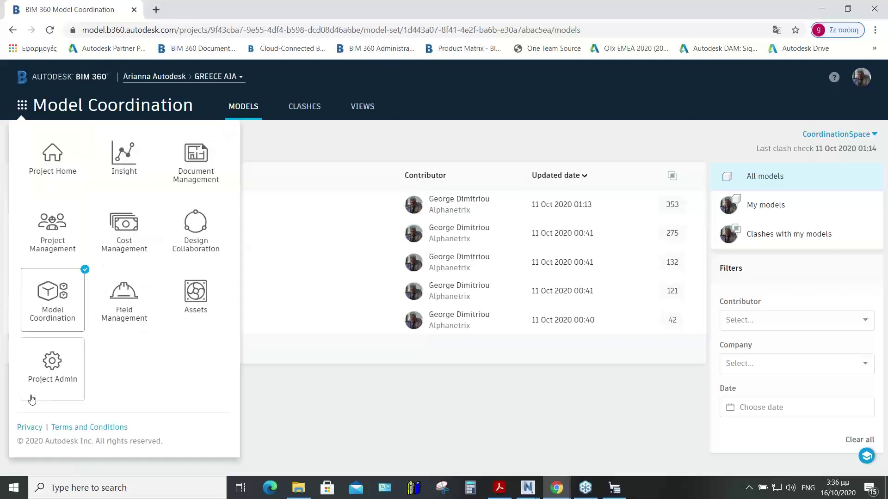
left_click(53, 371)
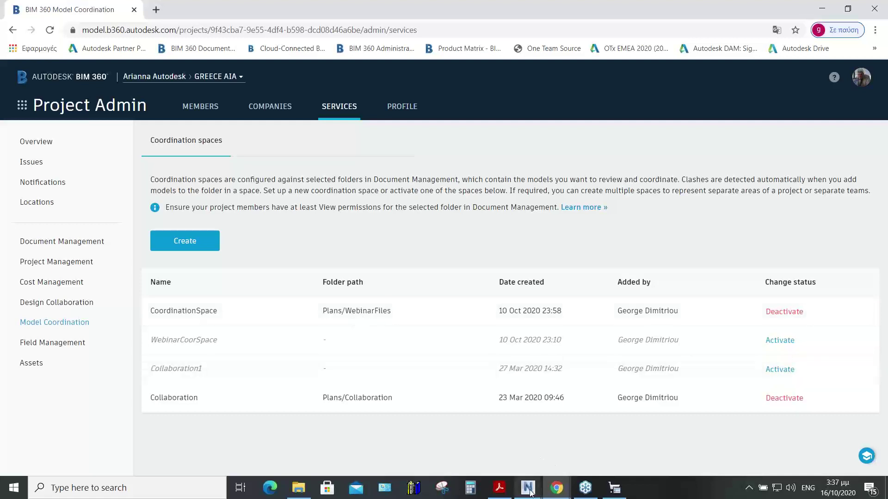
mouse_move(529, 491)
left_click(580, 456)
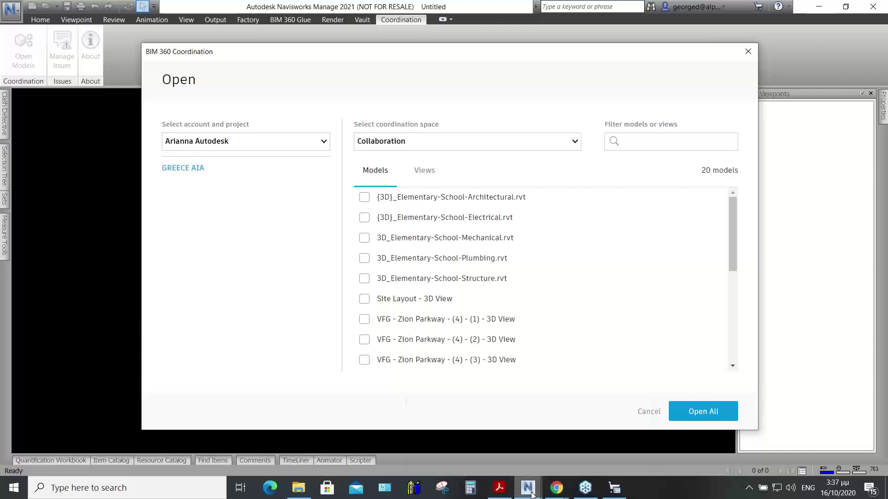
mouse_move(556, 489)
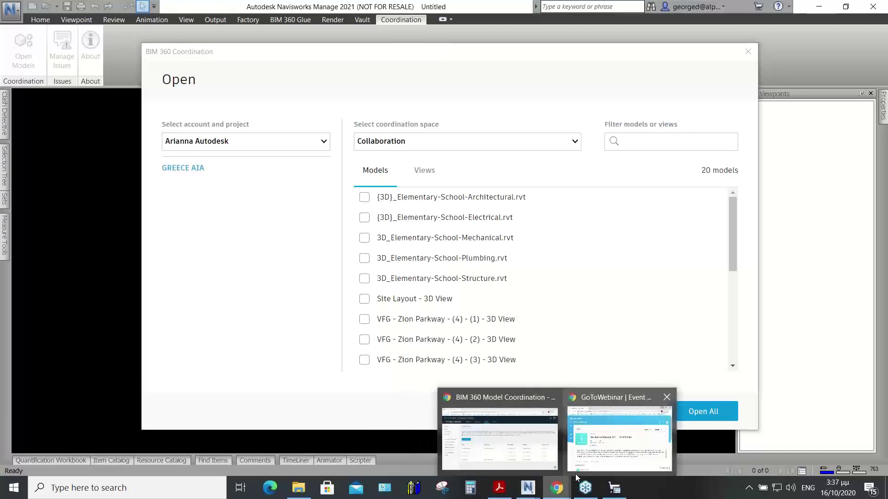
left_click(523, 465)
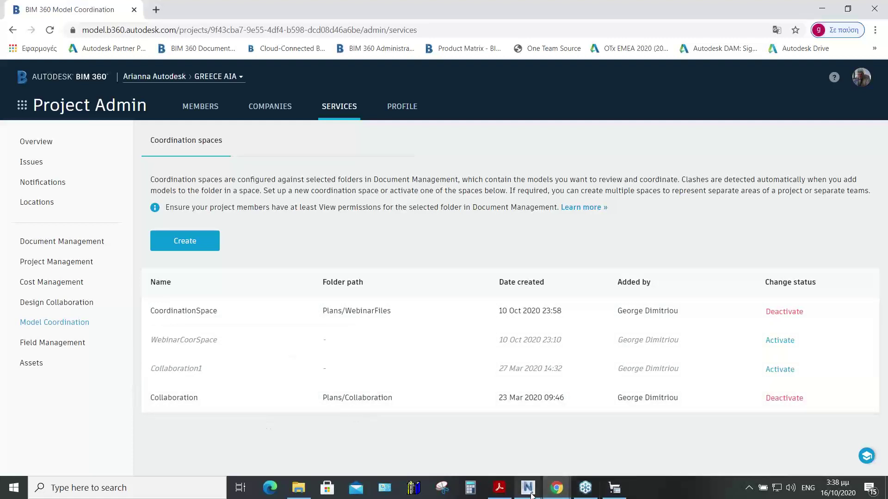
- Return to the Navisworks BIM 360 Coordination dialog and select CoordinationSpace as the coordination space
mouse_move(532, 495)
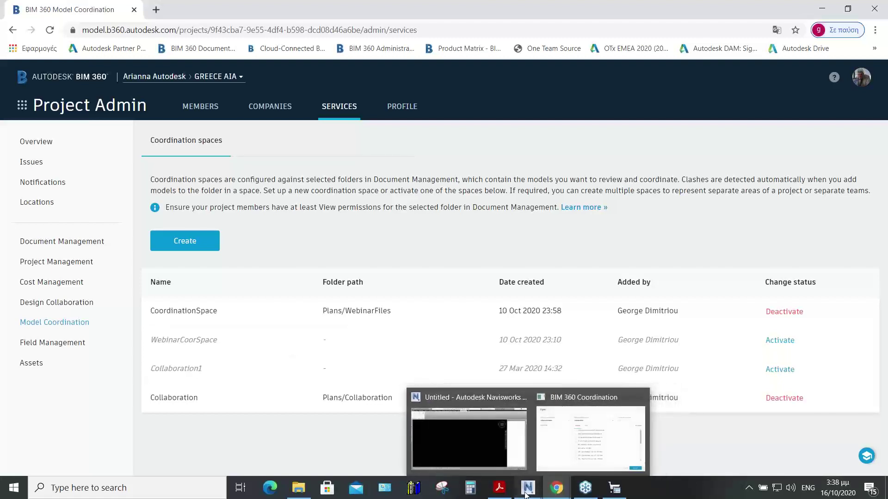
left_click(488, 455)
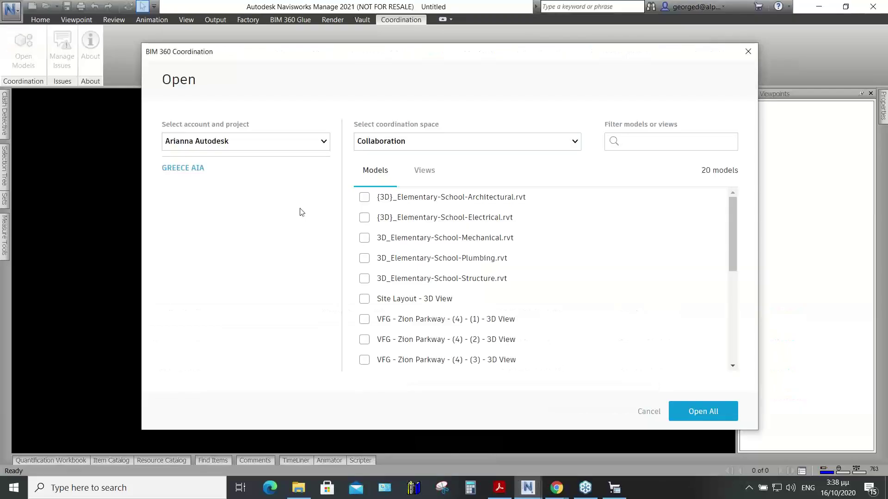
left_click(575, 143)
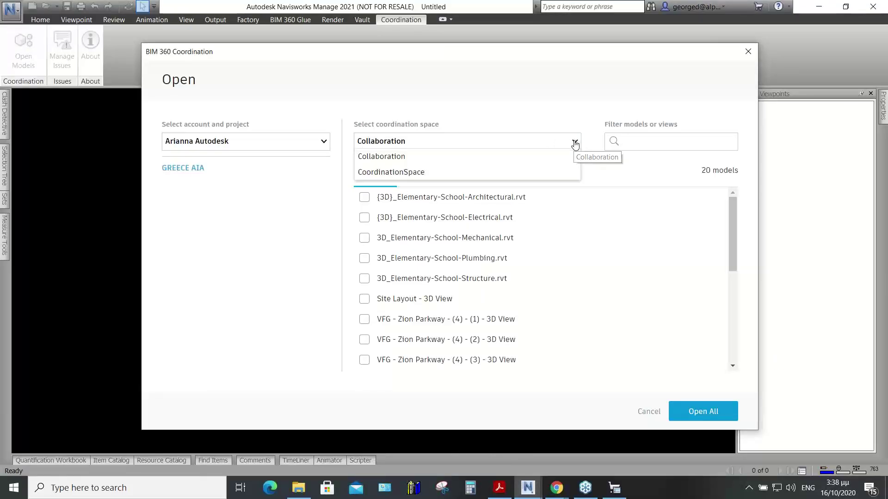
left_click(391, 172)
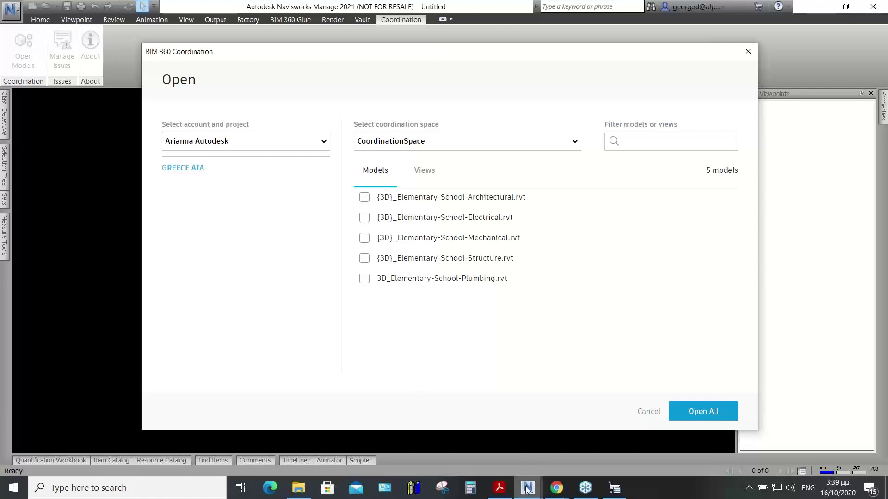
- Switch to BIM 360 in Chrome and review the models listed in the Model Coordination module for CoordinationSpace
left_click(554, 493)
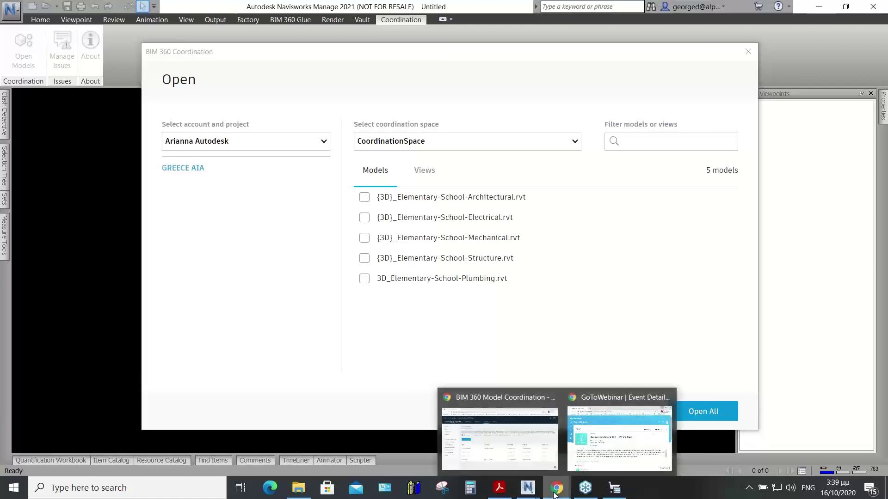
left_click(525, 464)
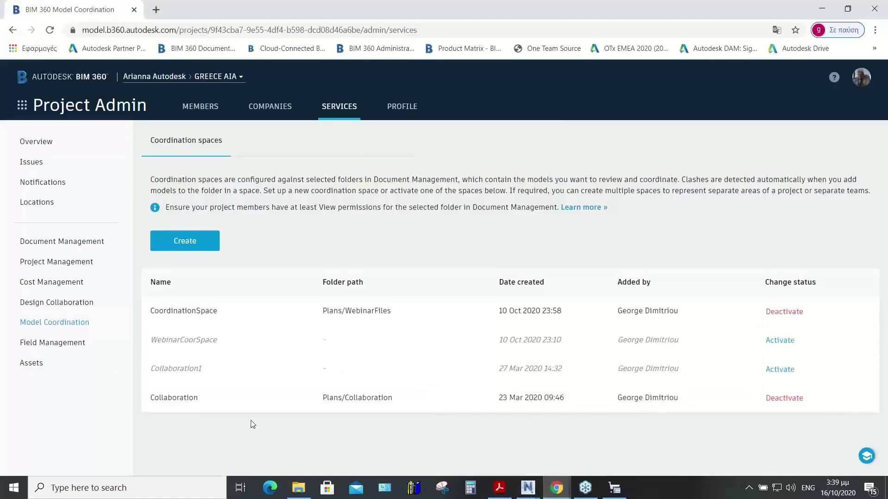
left_click(22, 105)
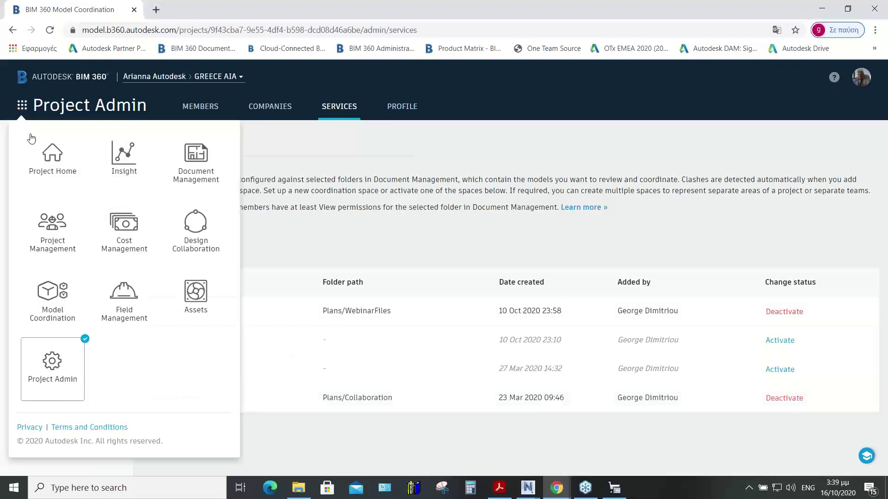
left_click(52, 300)
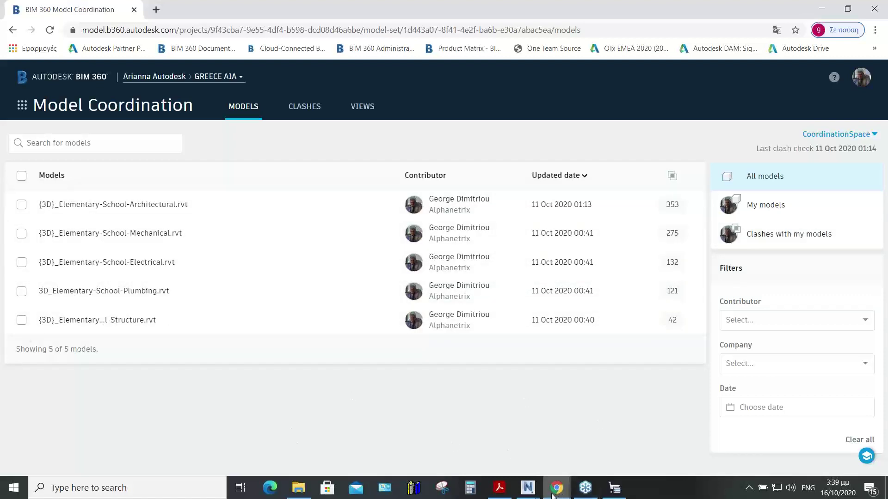
- Switch back to Navisworks, open all models from CoordinationSpace, and inspect the school building from a closer, lower angle
mouse_move(532, 494)
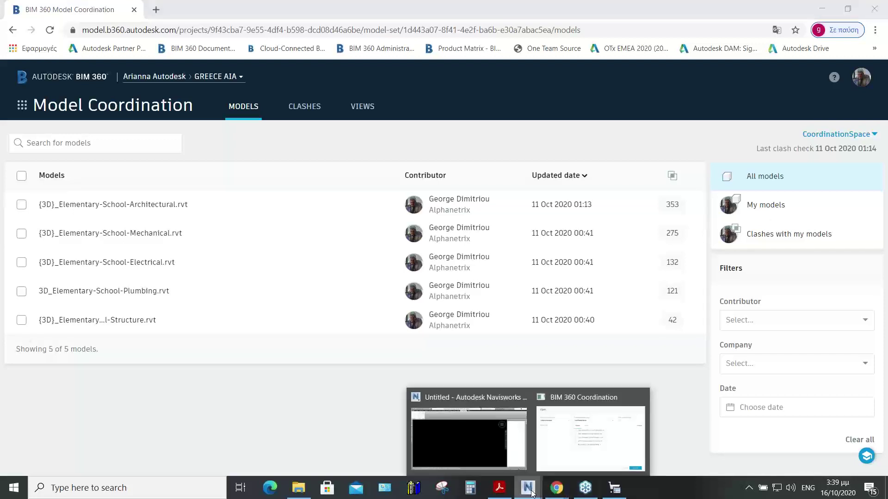
left_click(575, 465)
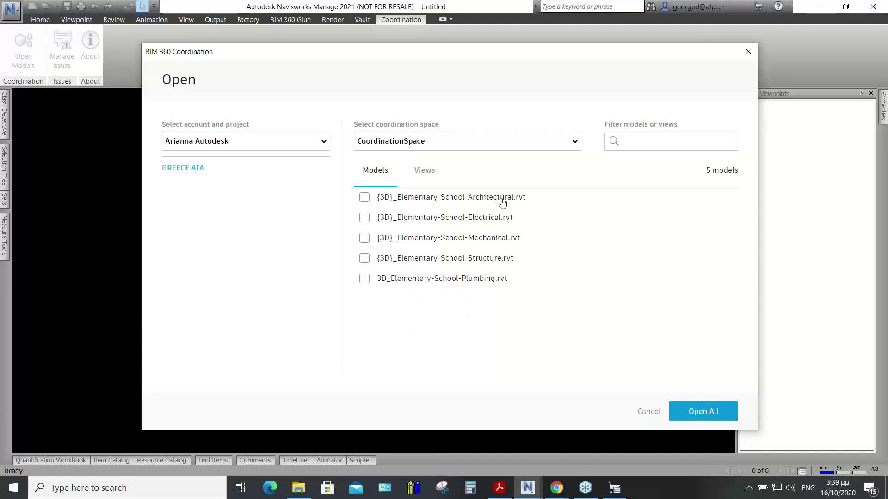
left_click(699, 416)
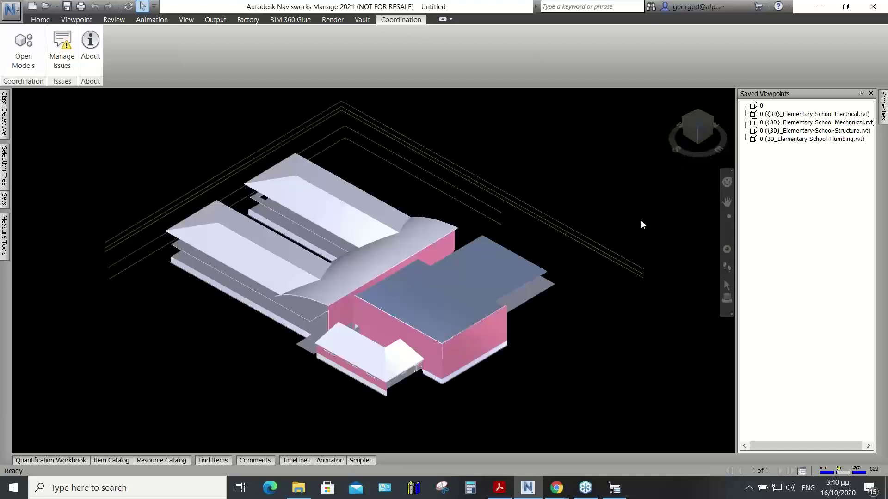
mouse_move(380, 342)
middle_mouse_down("shift")
mouse_move(403, 351)
mouse_move(536, 355)
mouse_move(392, 314)
mouse_move(384, 296)
middle_mouse_up("shift")
scroll(392, 313, "up", 2)
scroll(393, 312, "up", 5)
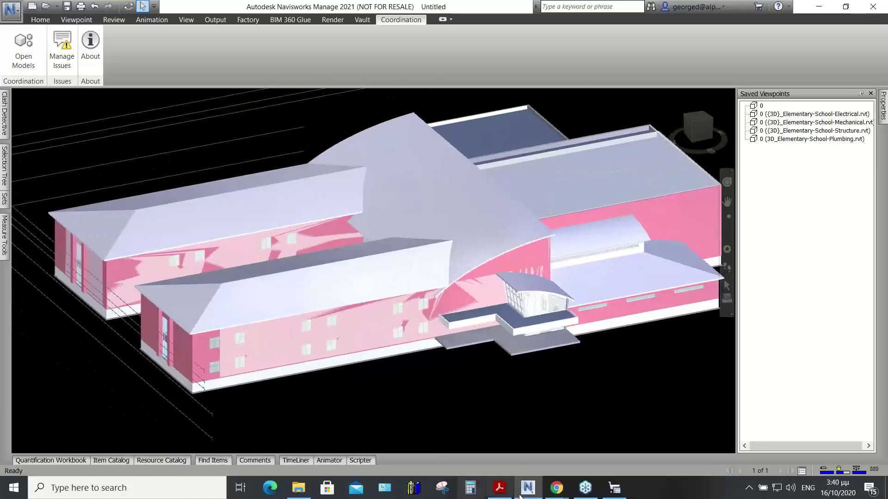
- Switch to BIM 360 Model Coordination in Chrome and examine the active clashes matrix for CoordinationSpace
left_click(557, 489)
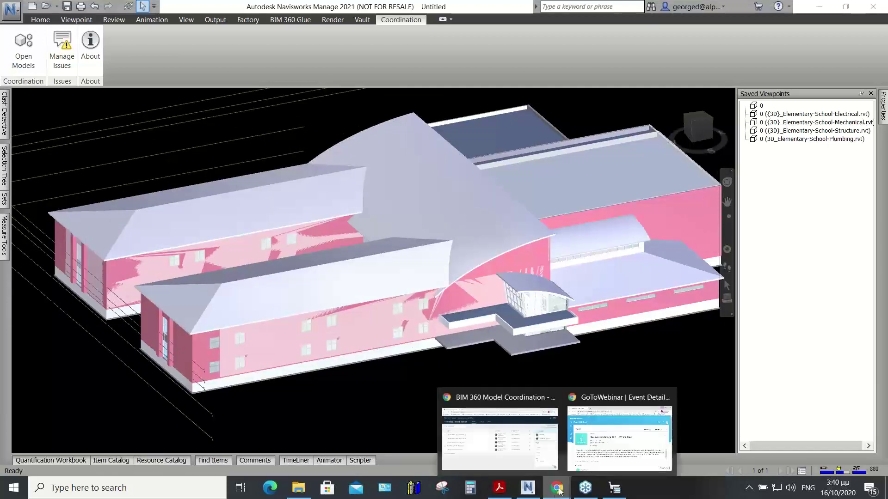
left_click(520, 456)
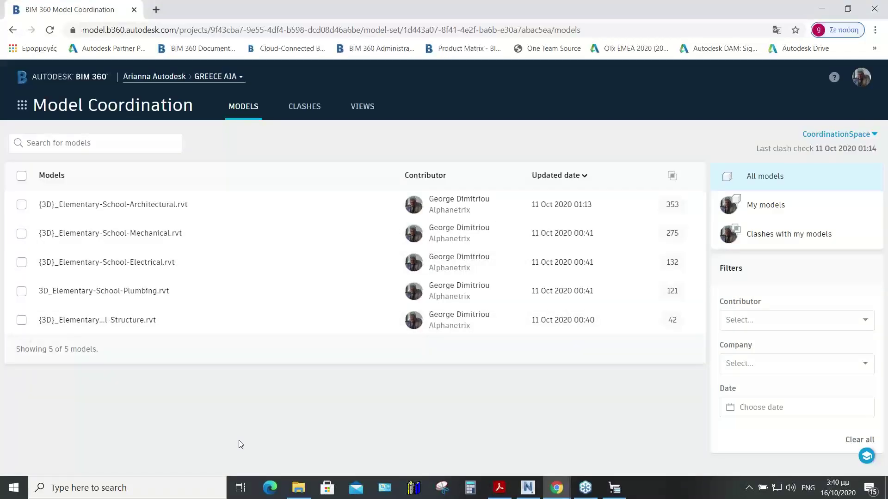
left_click(302, 108)
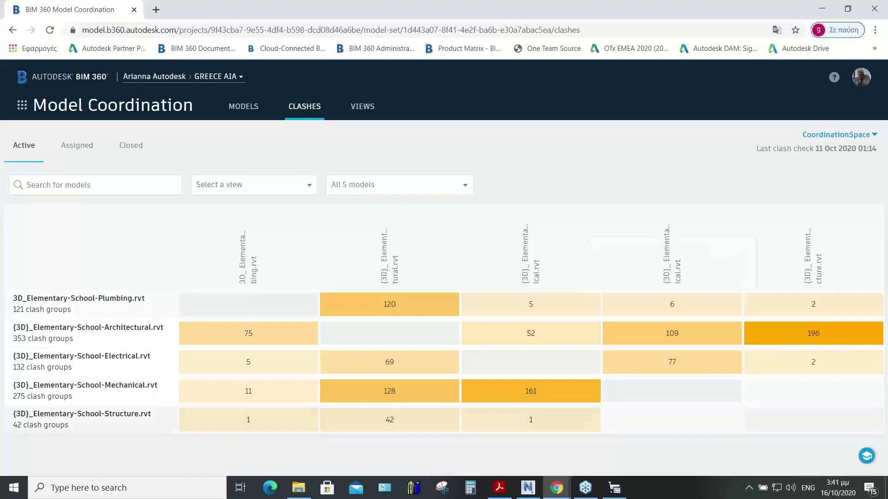
- Switch to the training PDF in Acrobat Reader, maximize it, and skim the BIM 360 Issues and add-on slides through page 16
key("alt+Tab")
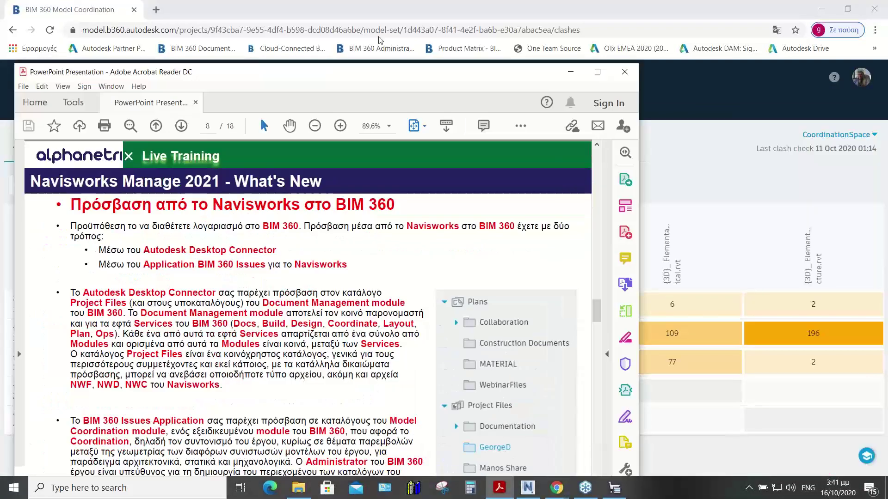
double_click(337, 71)
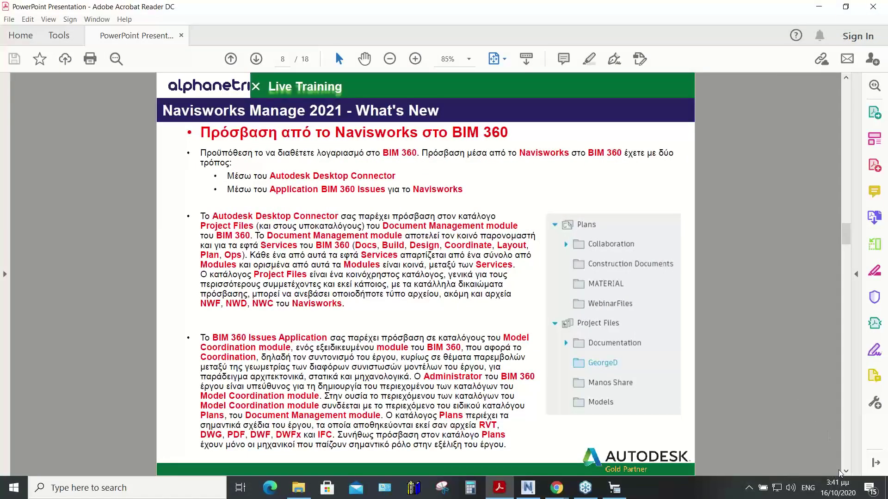
left_click(846, 473)
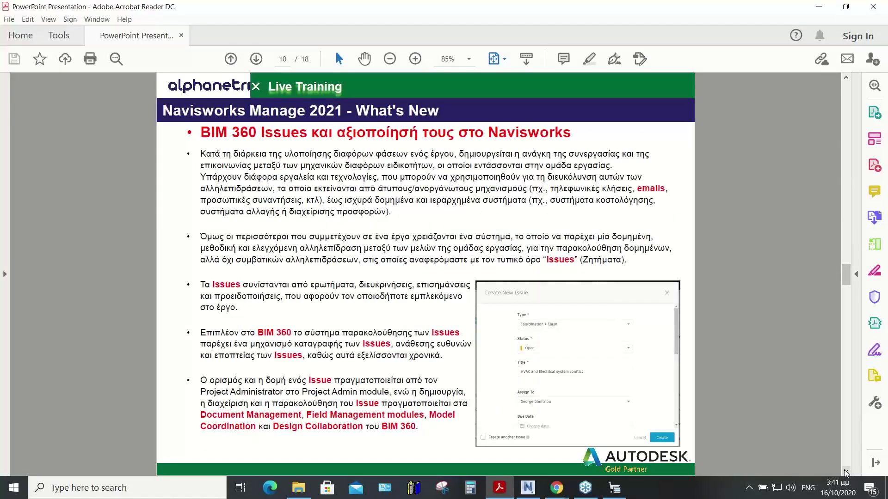
left_click(846, 472)
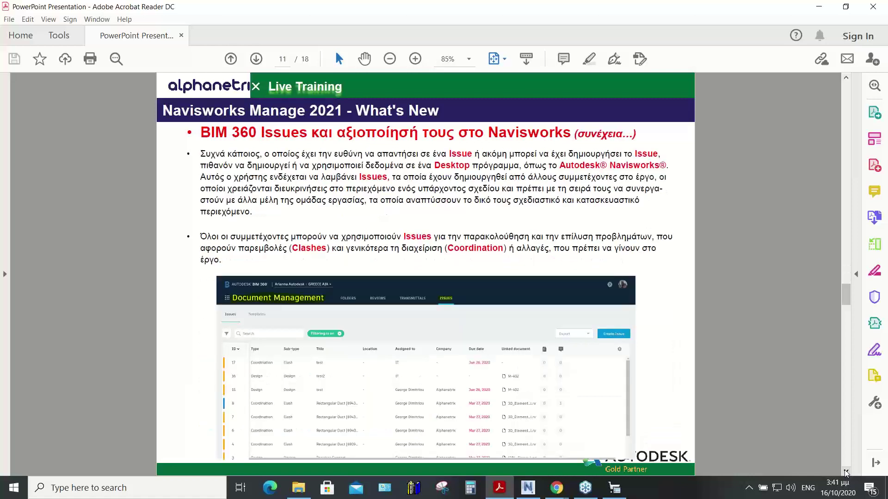
left_click(846, 472)
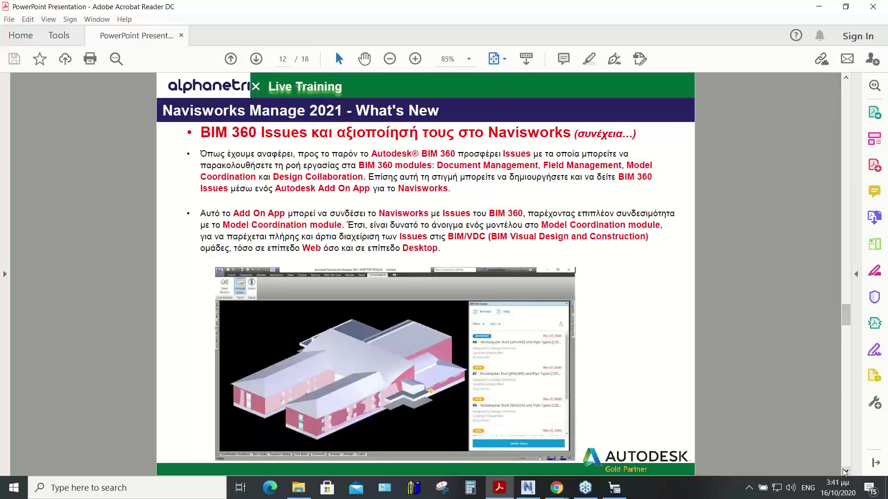
left_click(845, 472)
left_click(845, 472)
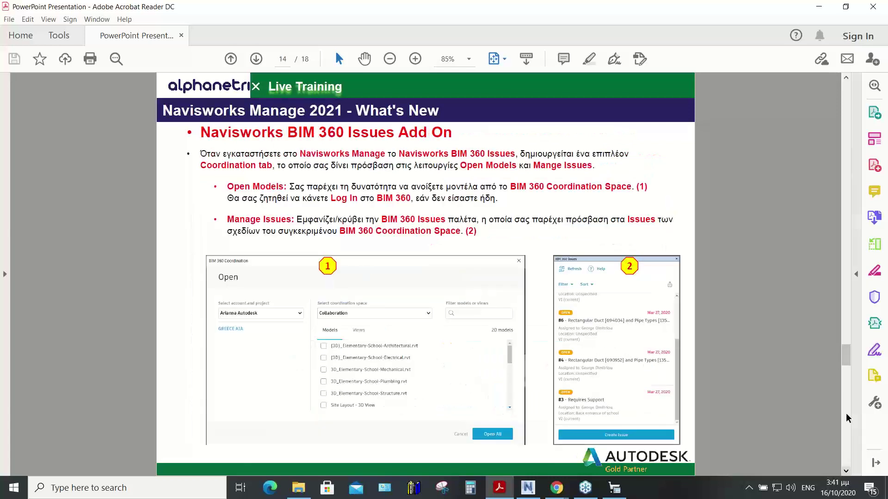
left_click(846, 78)
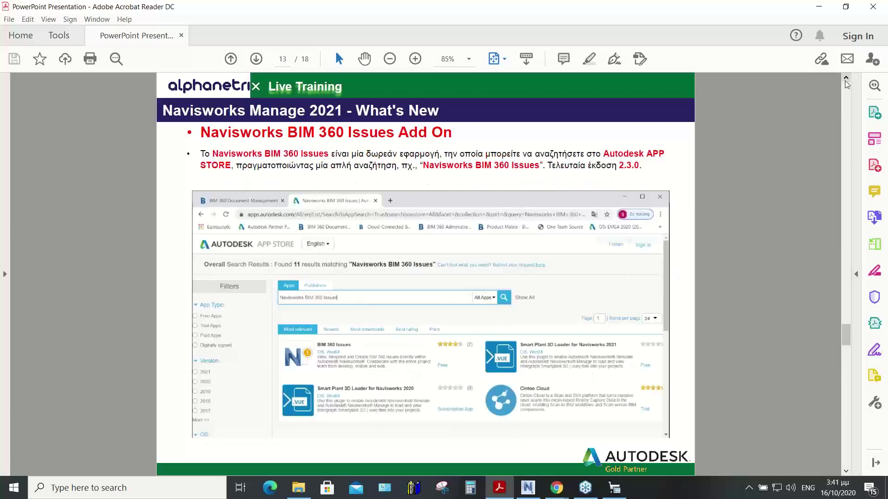
left_click(846, 471)
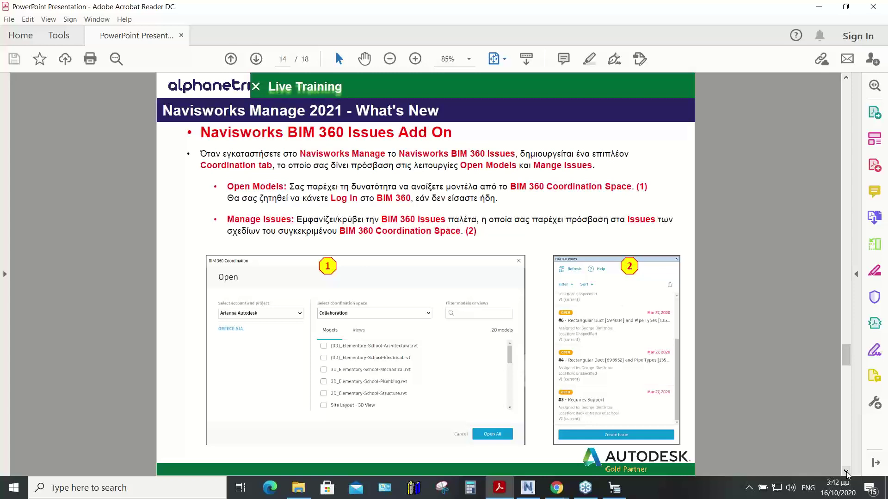
left_click(846, 471)
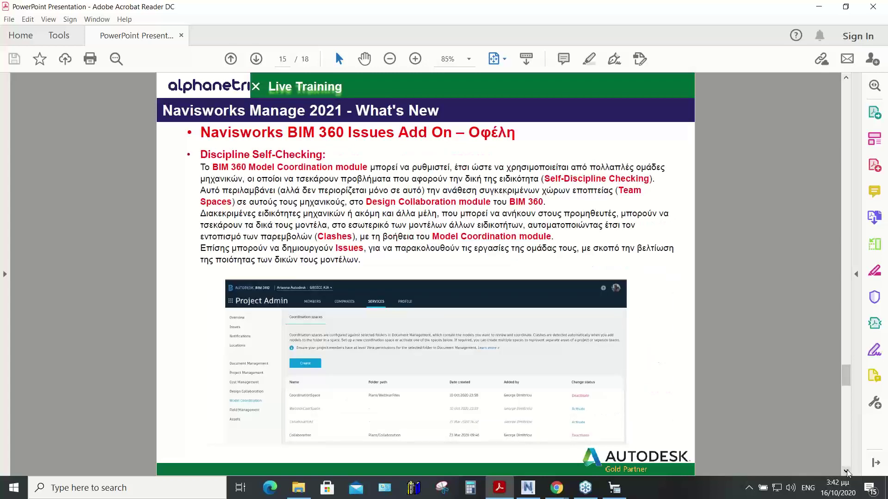
left_click(847, 471)
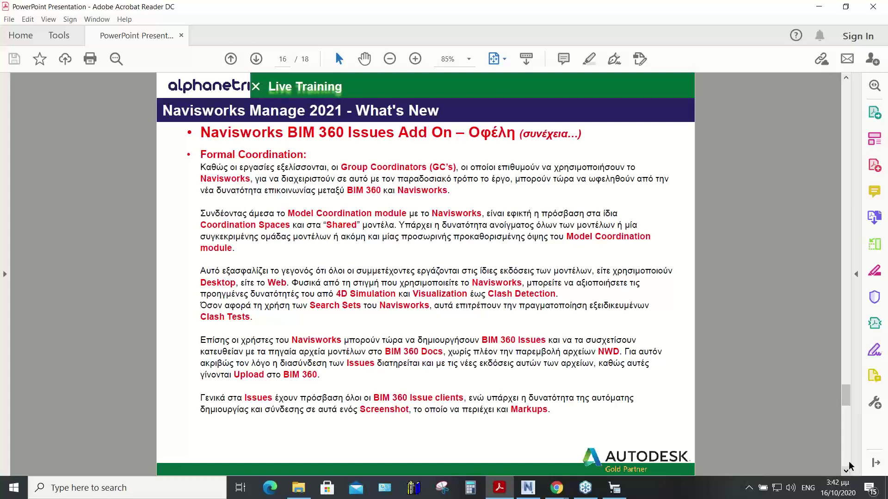
- Go back through the add-on slides to page 10 and read the introduction to BIM 360 Issues in Navisworks
left_click(846, 79)
left_click(846, 79)
left_click(846, 80)
left_click(846, 79)
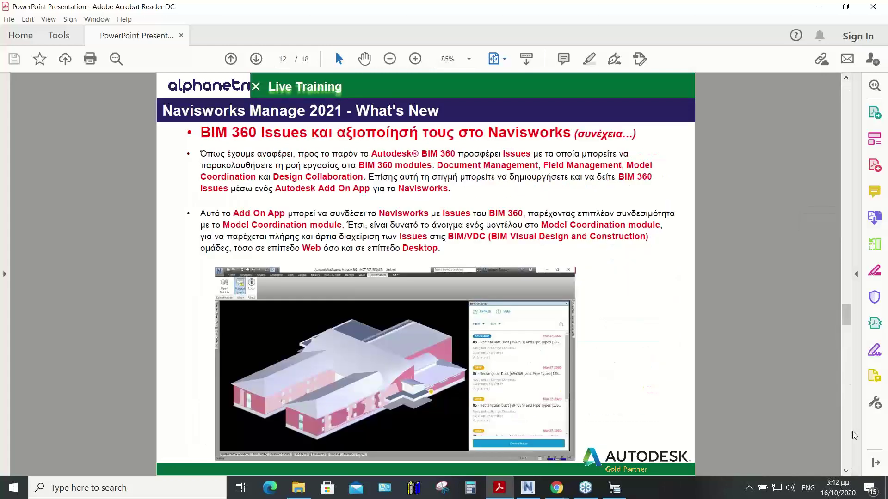
left_click(846, 471)
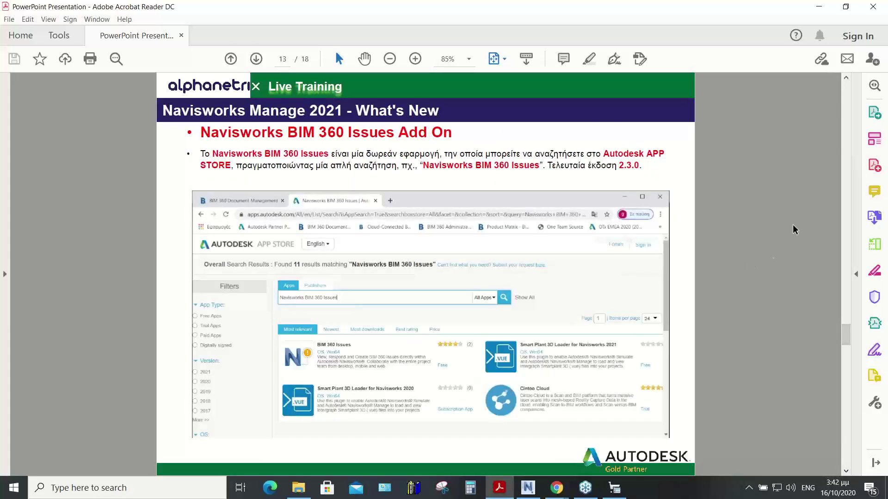
left_click(845, 80)
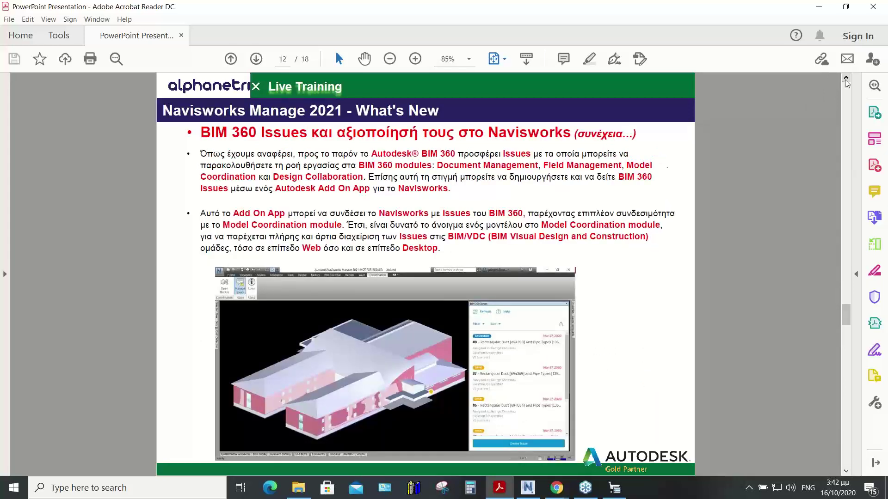
left_click(846, 80)
left_click(846, 80)
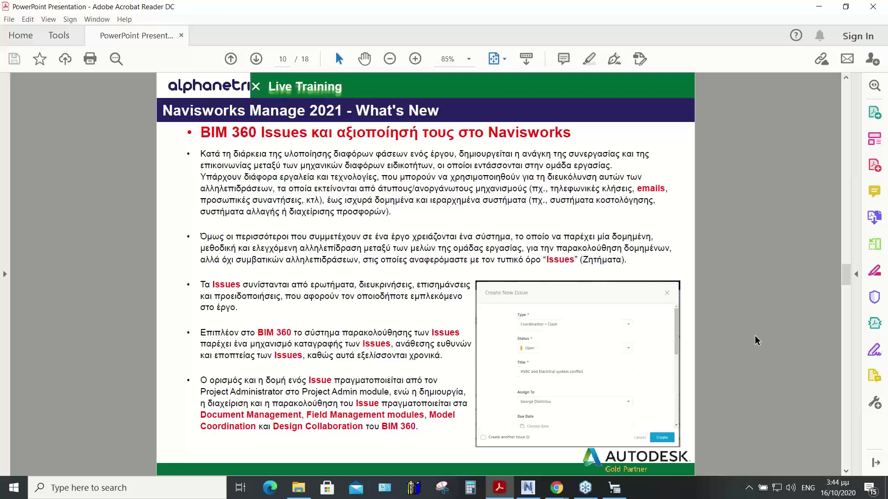
- Switch to Navisworks, show the BIM 360 issues, and review the details of issue #21 down to its linked references
left_click(527, 490)
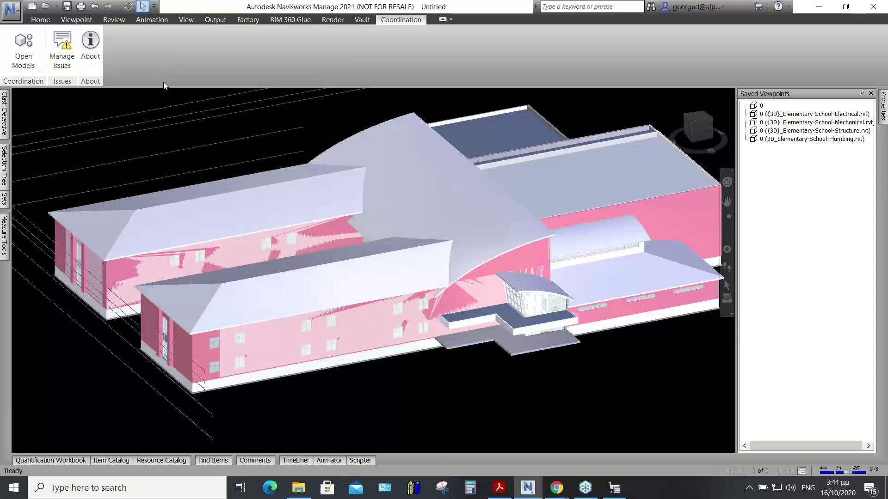
left_click(66, 64)
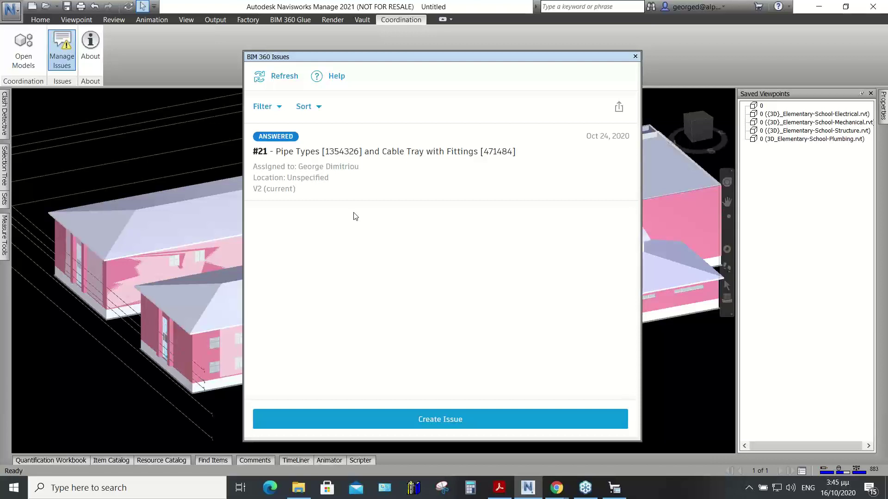
left_click(277, 152)
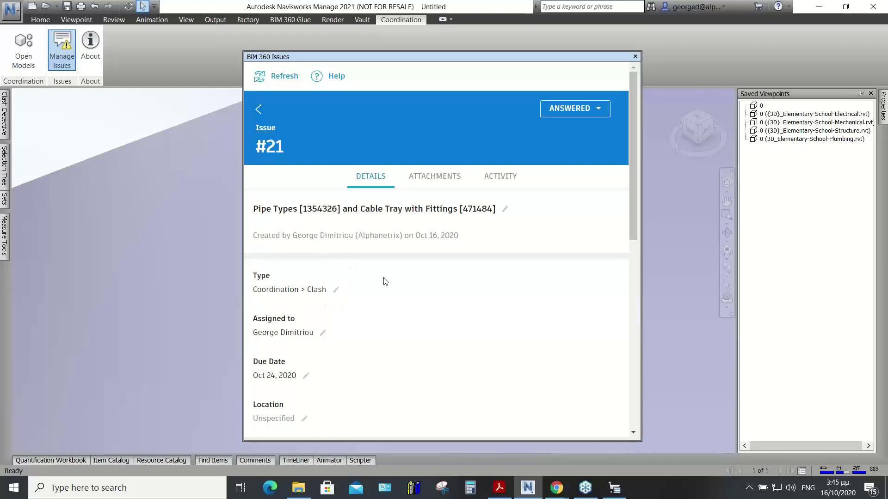
scroll(343, 305, "down", 1)
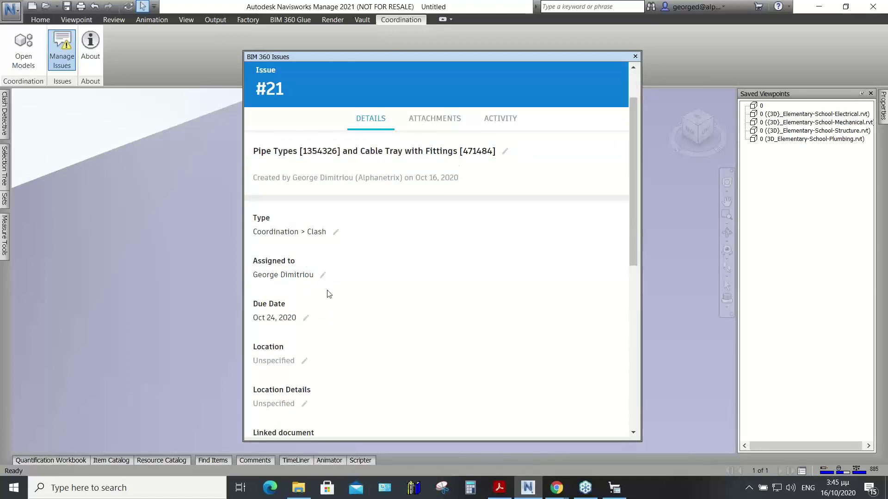
scroll(344, 279, "down", 1)
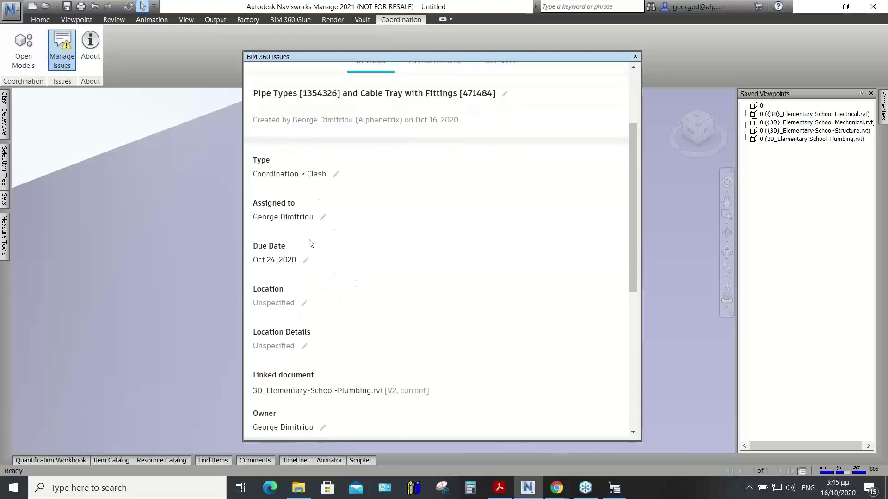
scroll(349, 299, "down", 4)
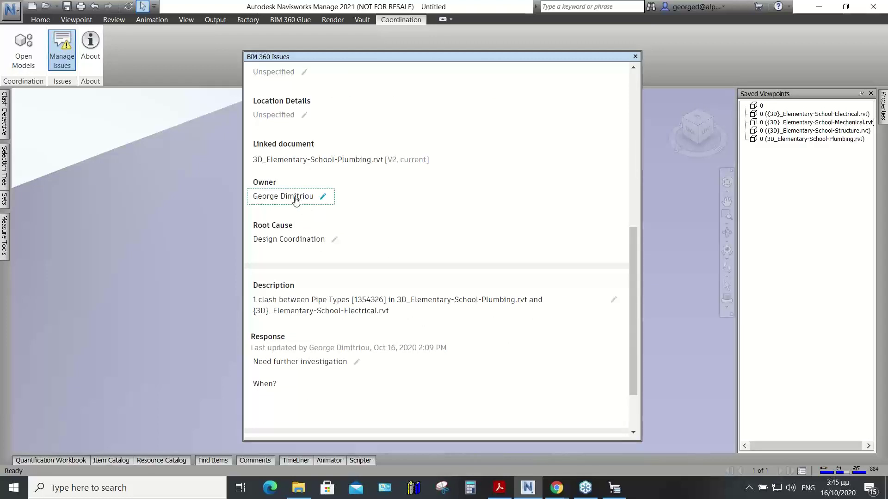
scroll(376, 244, "down", 1)
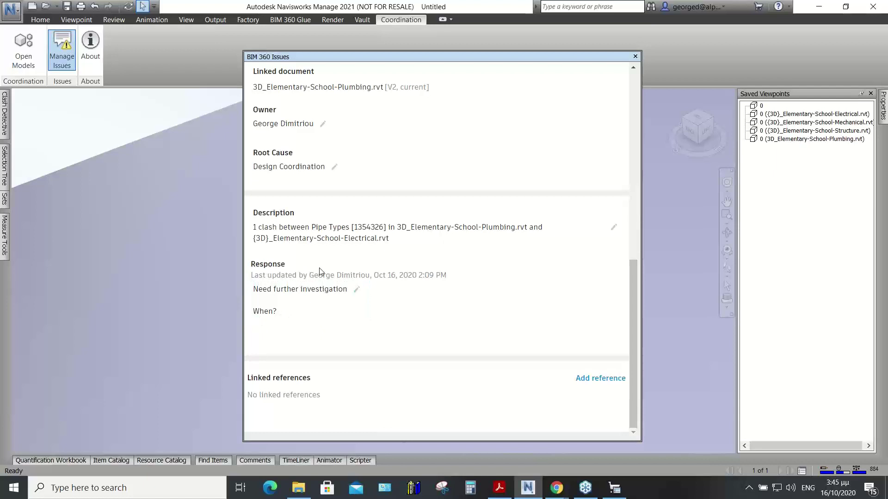
- Add the line "Why?" below "When?" in the response of issue #21 and save it
left_click(357, 290)
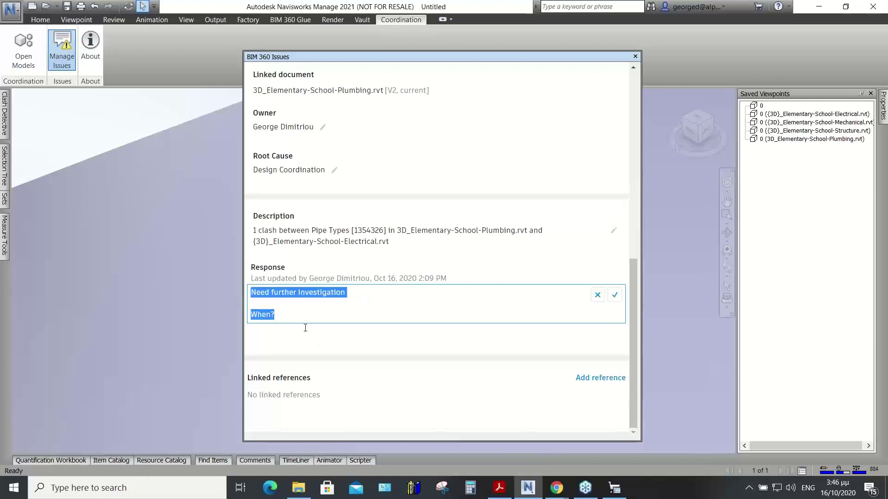
left_click(296, 318)
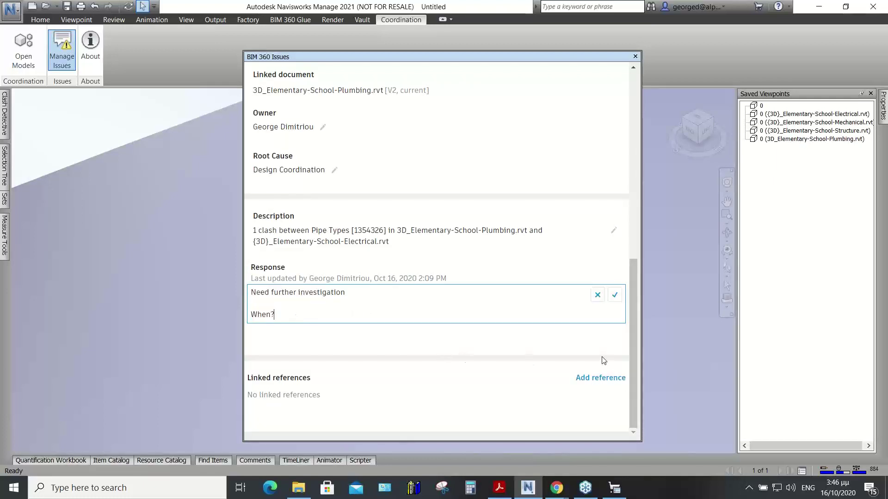
key("Return")
key("Return")
key("Return")
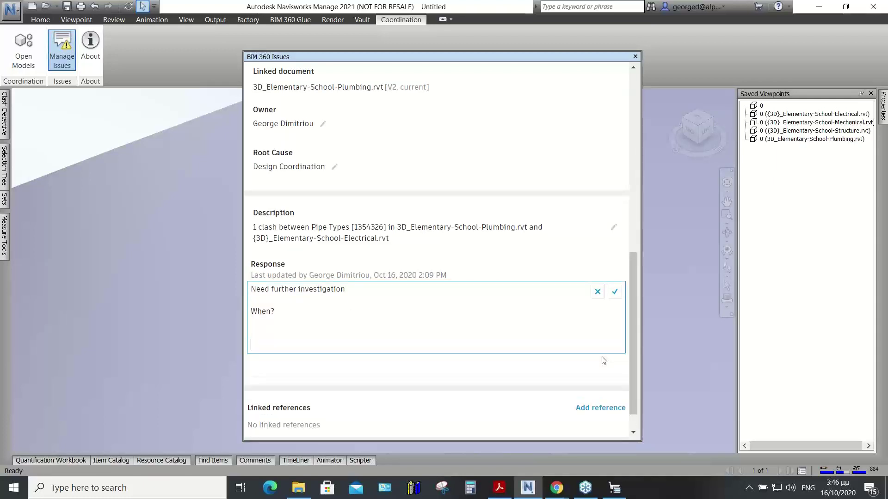
key("BackSpace")
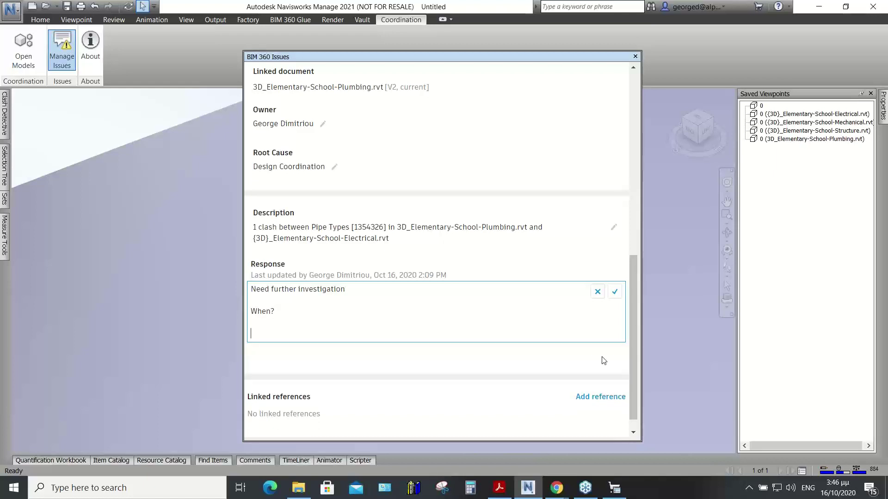
type("Wh")
left_click(603, 361)
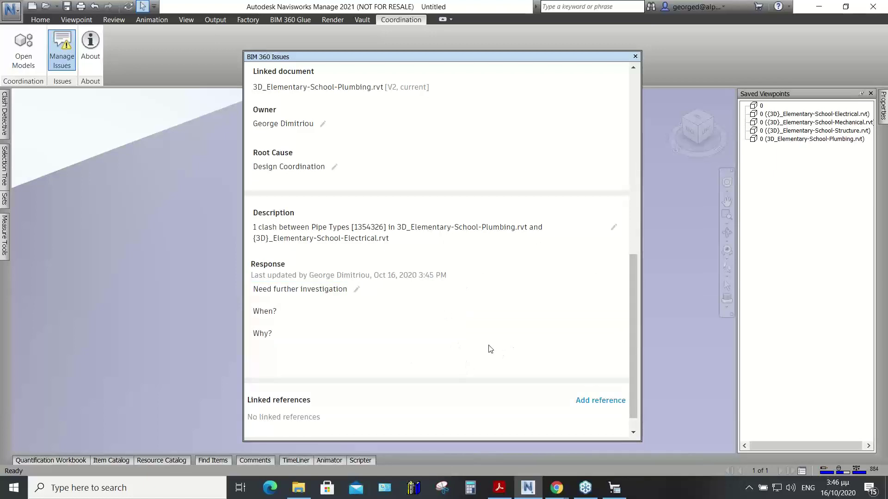
- Examine the status options available for issue #21 without changing its status, and return to the refreshed issues list
scroll(490, 346, "up", 2)
scroll(492, 347, "up", 10)
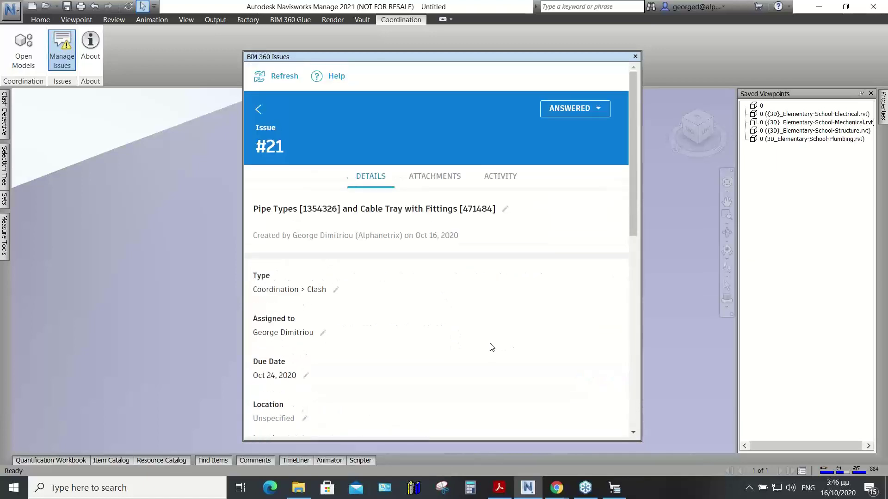
left_click(600, 108)
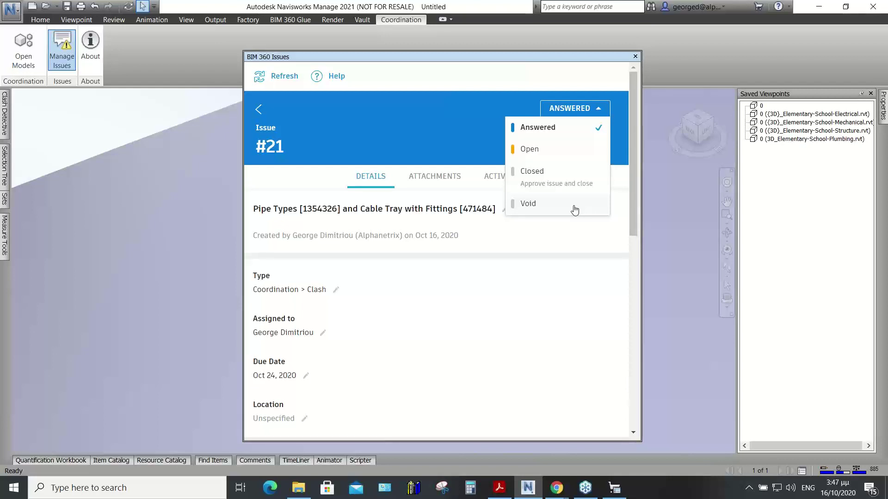
left_click(531, 67)
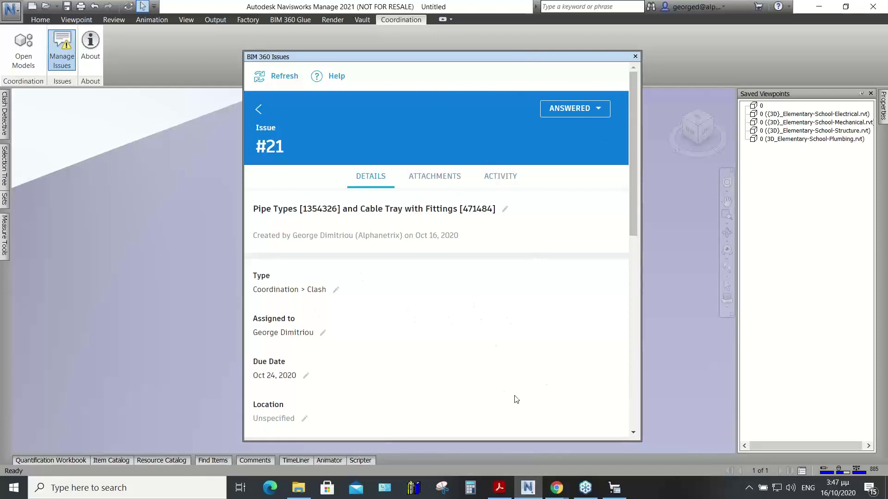
left_click(262, 77)
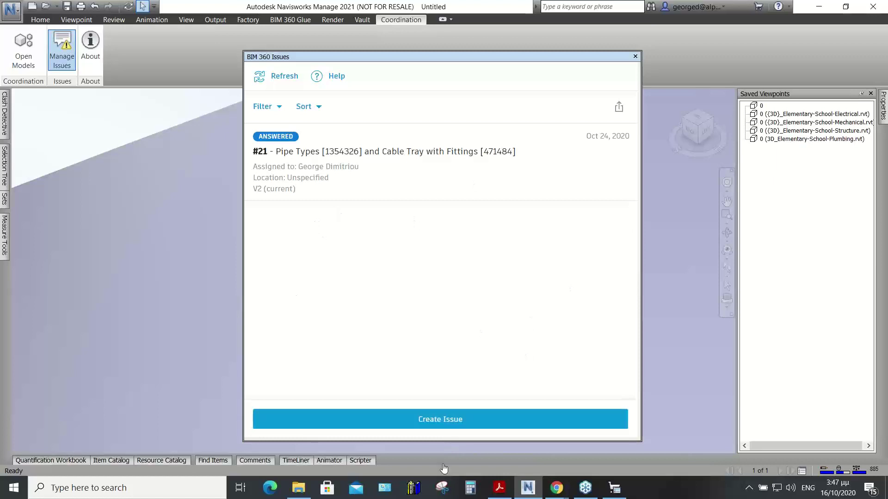
- Close BIM 360 Issues, switch to Model Coordination in Chrome, and open assigned clash issue 21 to check its response
left_click(635, 58)
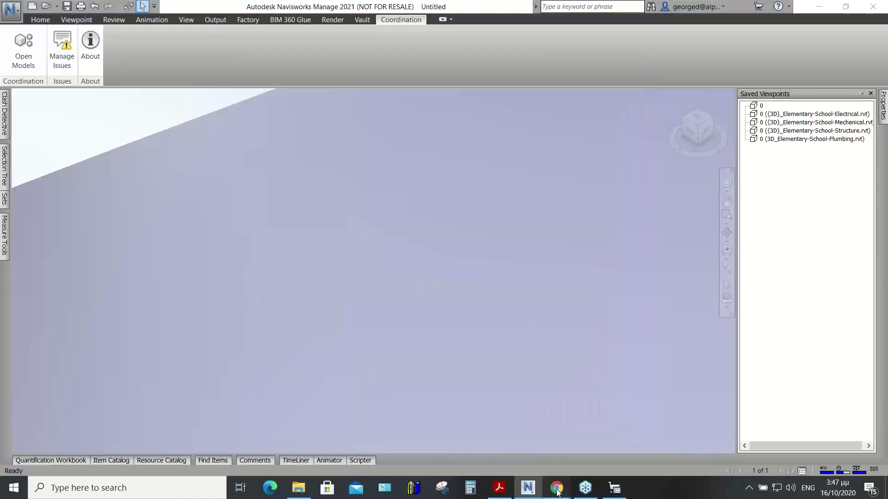
mouse_move(558, 491)
left_click(530, 462)
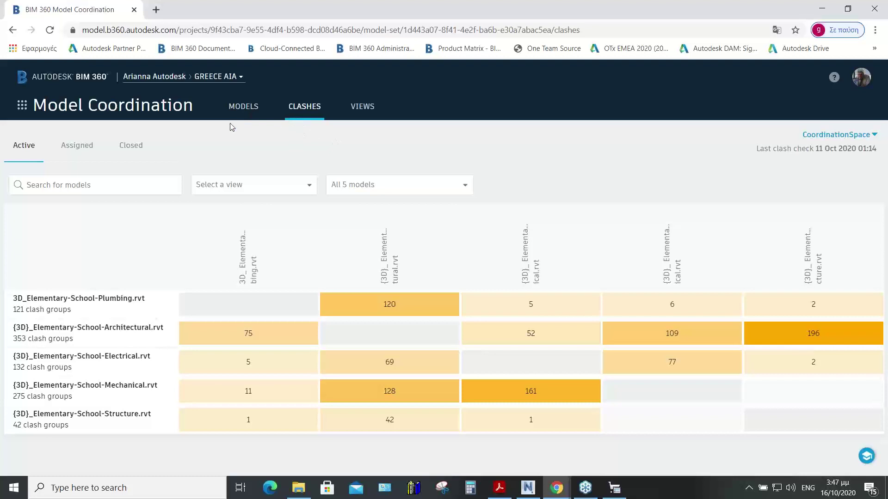
left_click(80, 147)
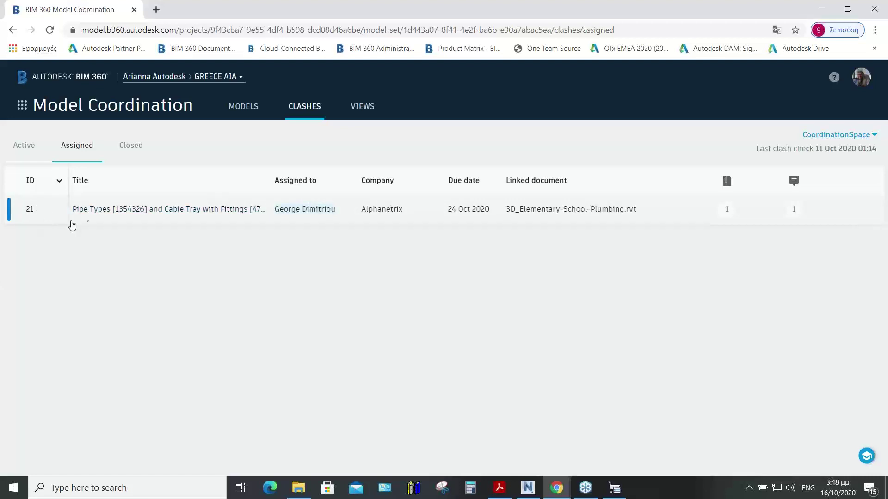
left_click(180, 217)
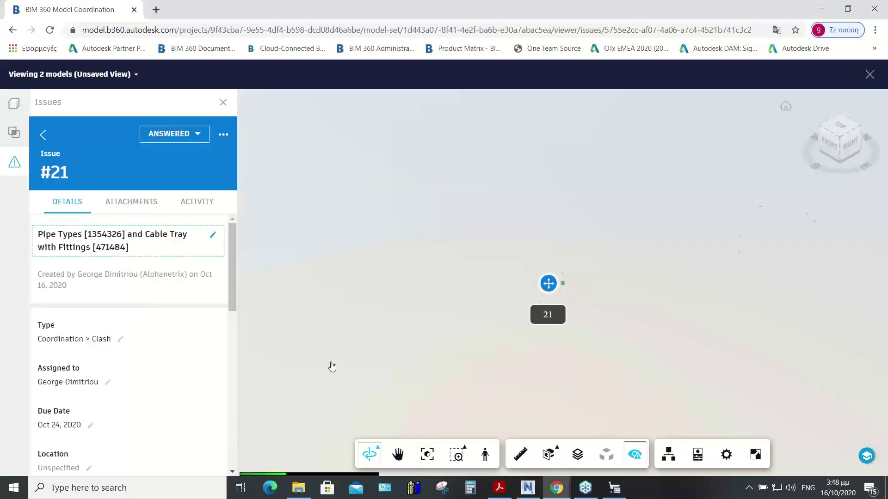
scroll(109, 345, "down", 10)
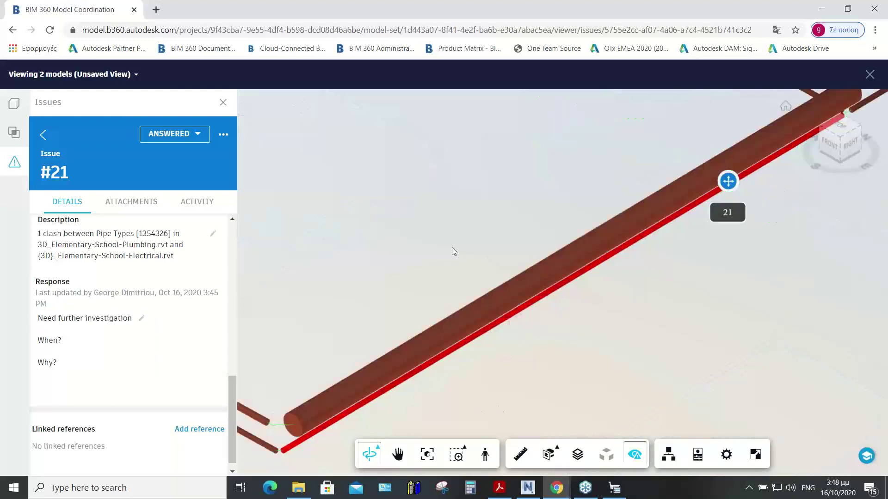
- Close the model view of clash issue 21, switch back to Navisworks and bring the whole school building into view
left_click(521, 254)
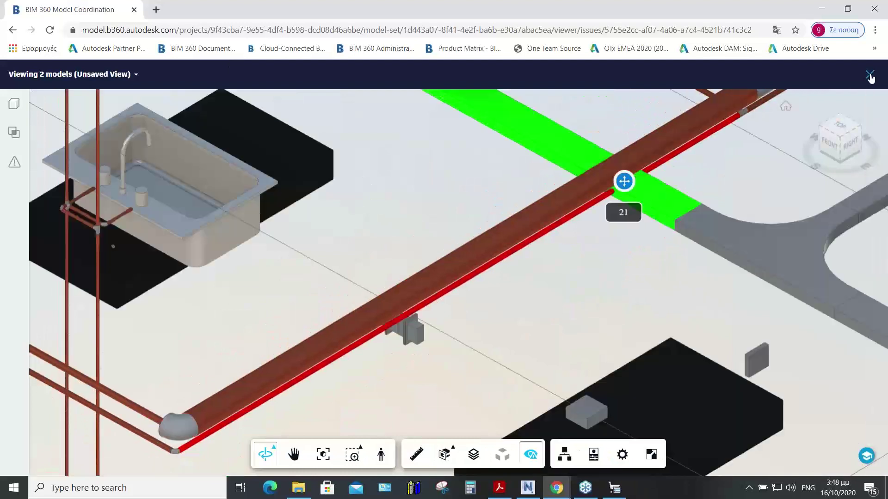
left_click(869, 76)
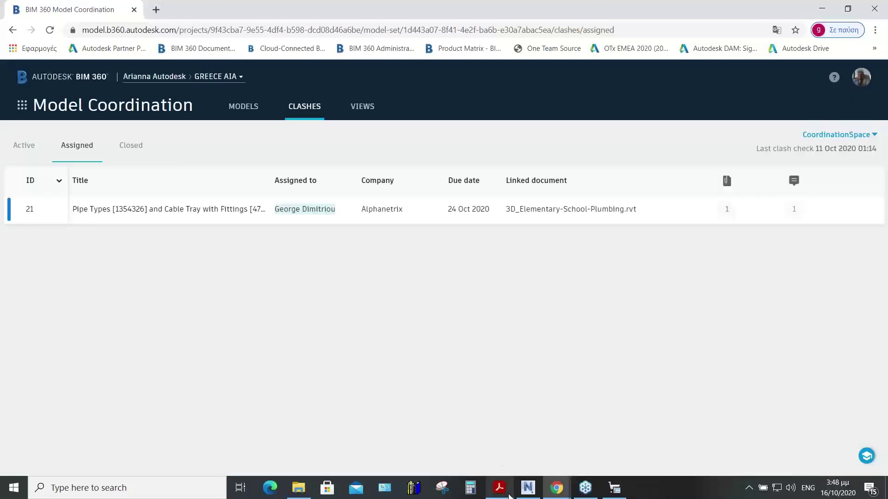
left_click(527, 488)
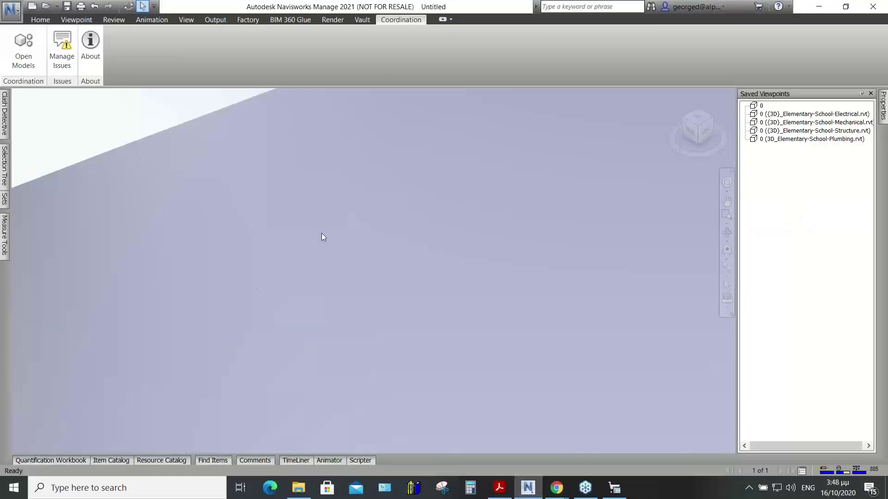
scroll(387, 265, "down", 5)
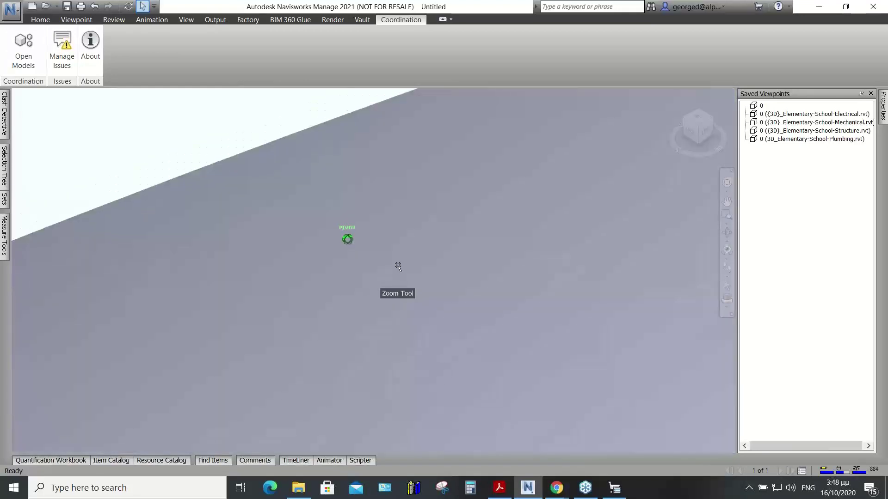
scroll(406, 269, "down", 3)
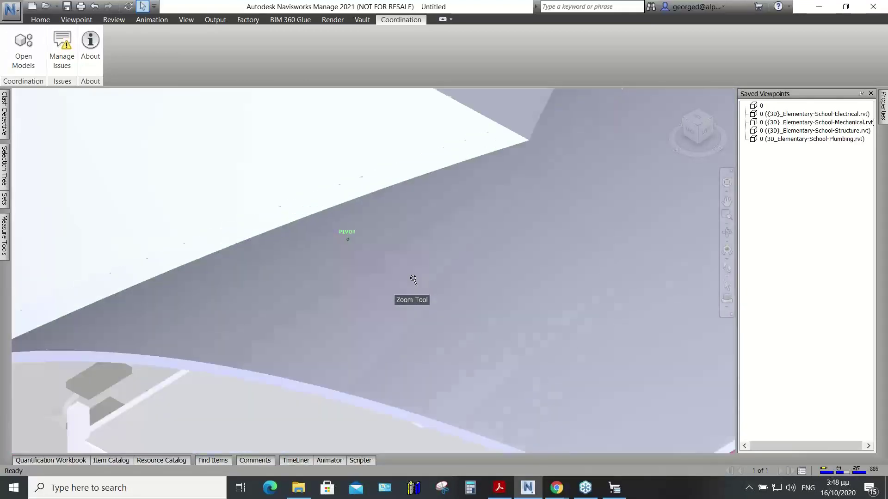
scroll(418, 280, "down", 6)
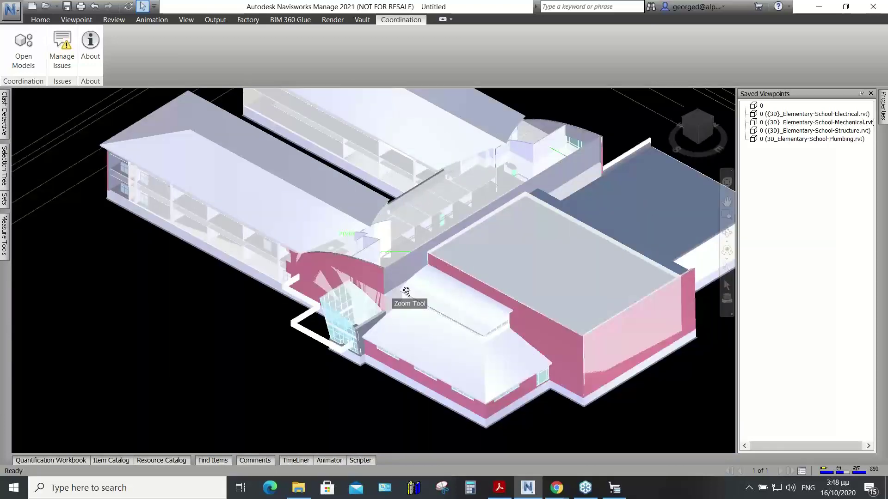
scroll(406, 291, "down", 3)
middle_click_drag(406, 292, 472, 342, "shift")
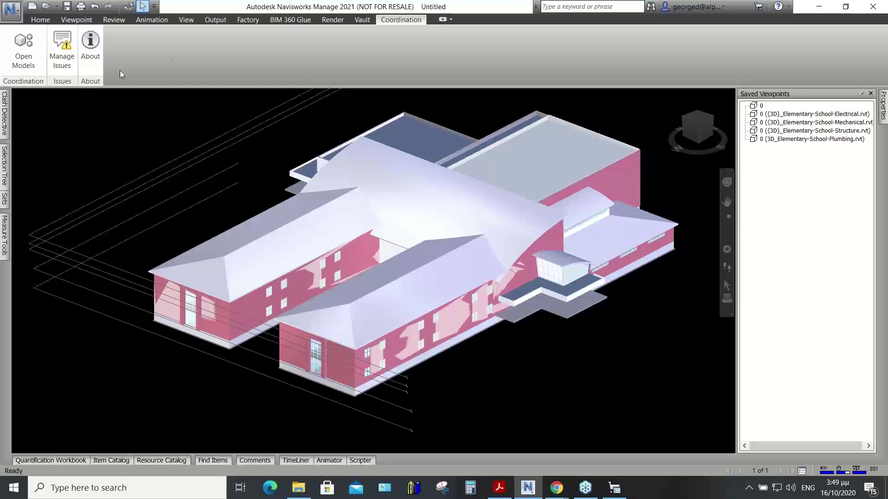
- Open Clash Detective, expand its test list and add a new clash test
left_click(40, 19)
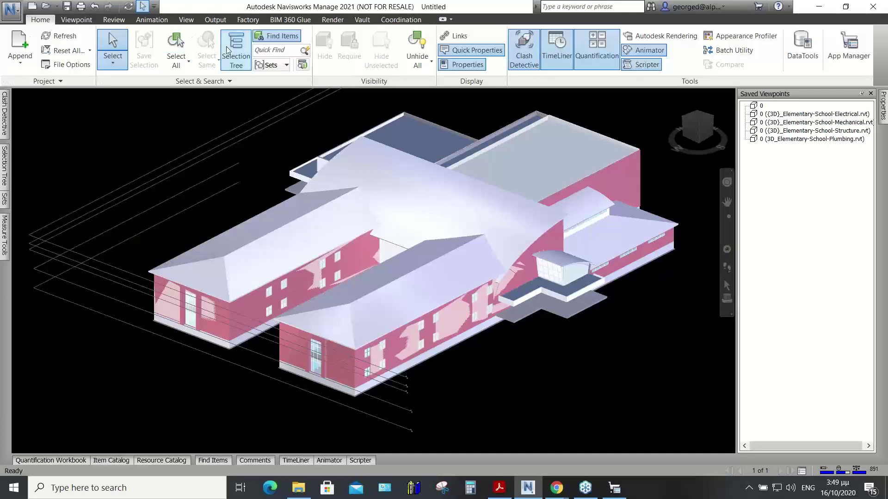
left_click(523, 58)
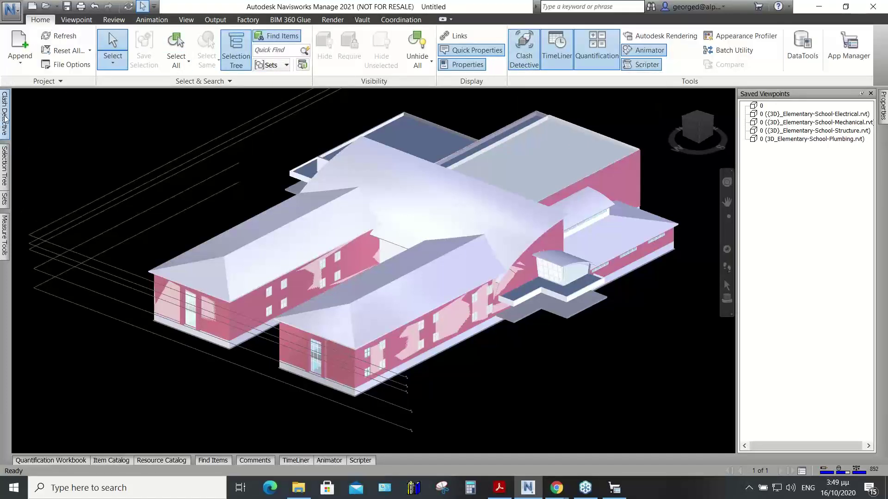
mouse_move(6, 119)
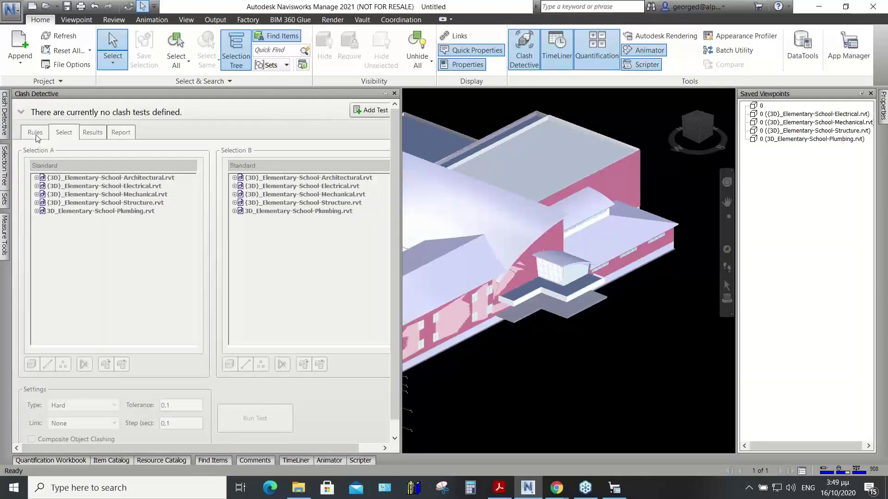
left_click(21, 112)
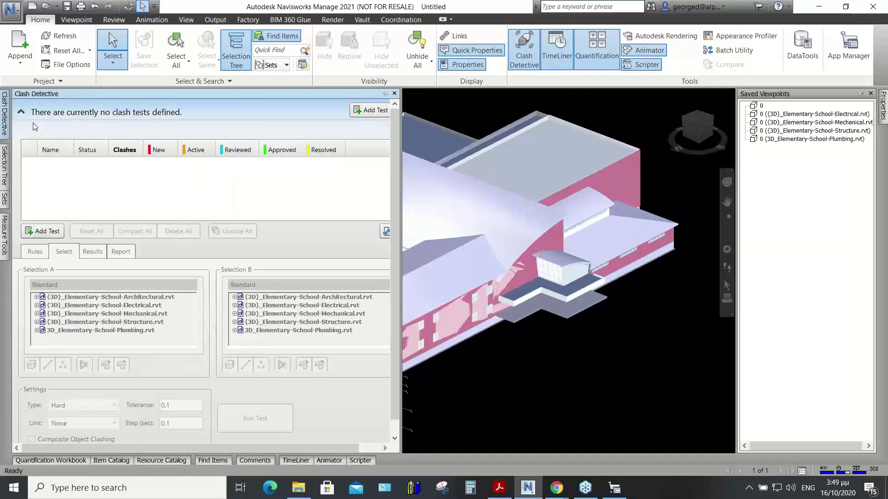
left_click(42, 231)
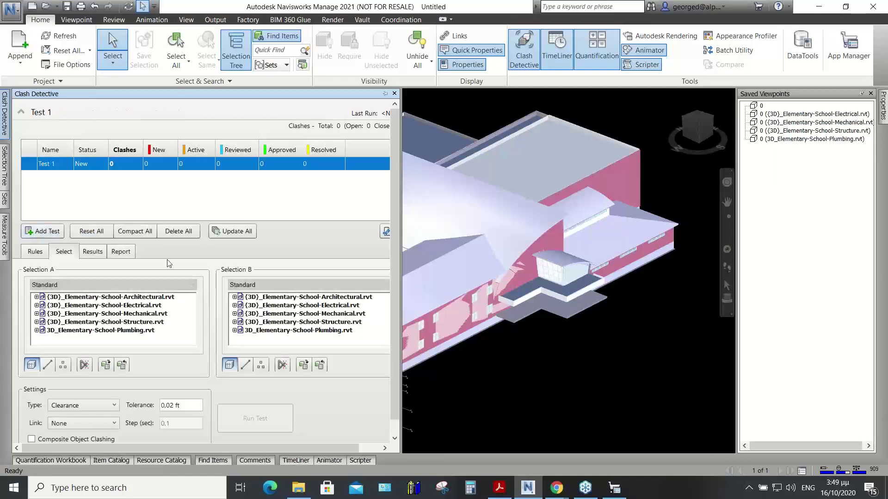
- Run the test with the Plumbing model as Selection A and the Electrical model as Selection B, and bring Clash2 into view
left_click(106, 330)
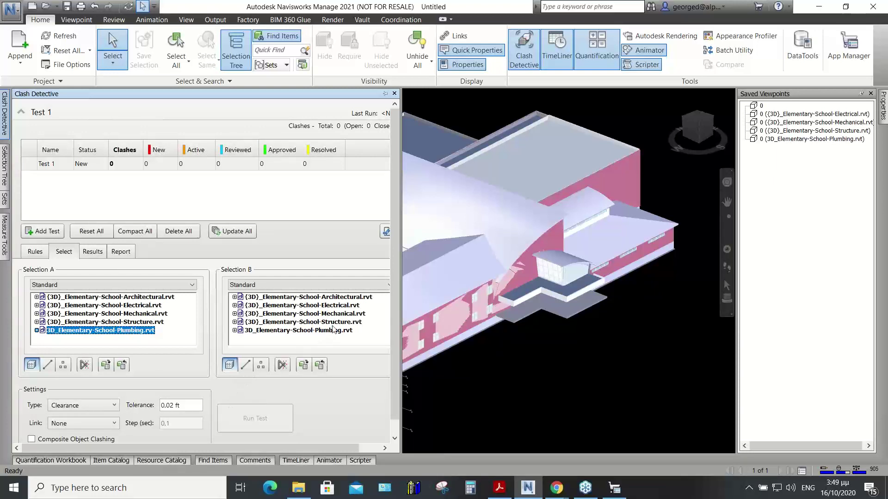
left_click(322, 306)
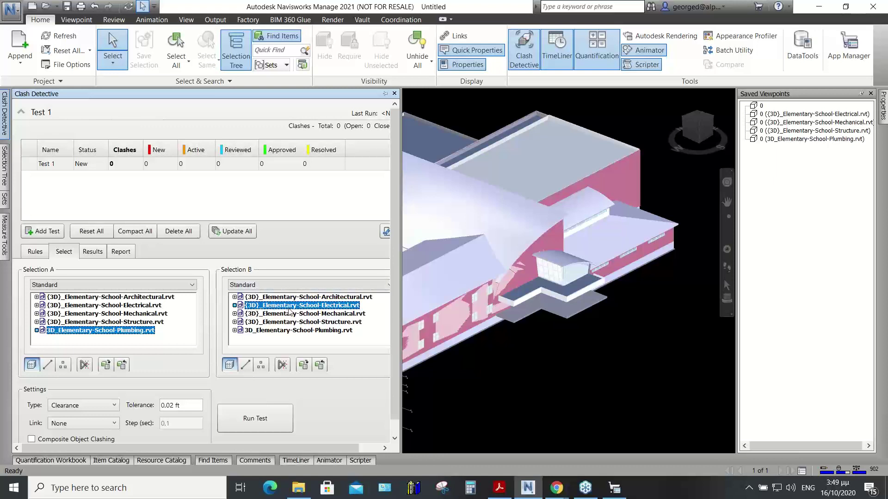
left_click(254, 420)
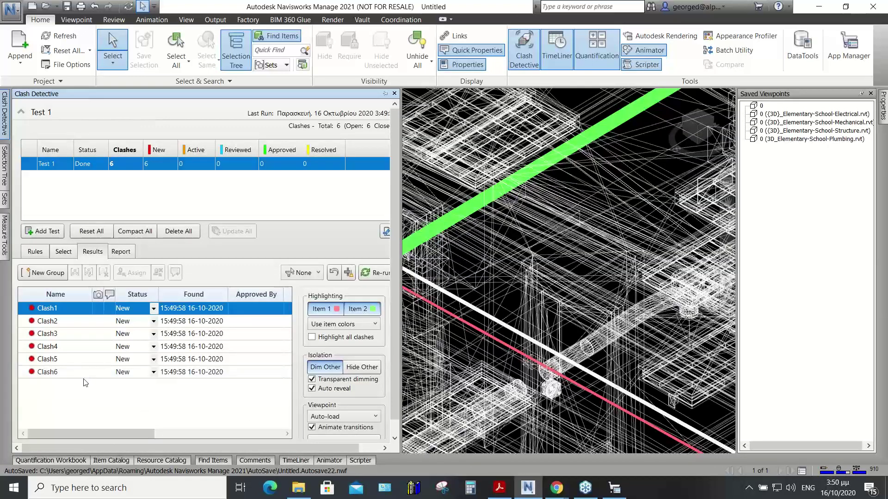
left_click(48, 320)
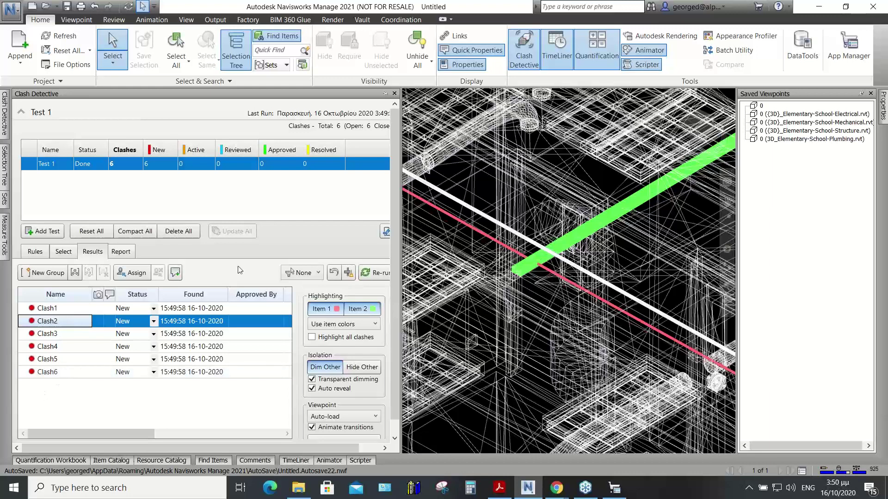
- Start a new BIM 360 issue and place its push pin where the green cable tray crosses the highlighted pipe
left_click(400, 20)
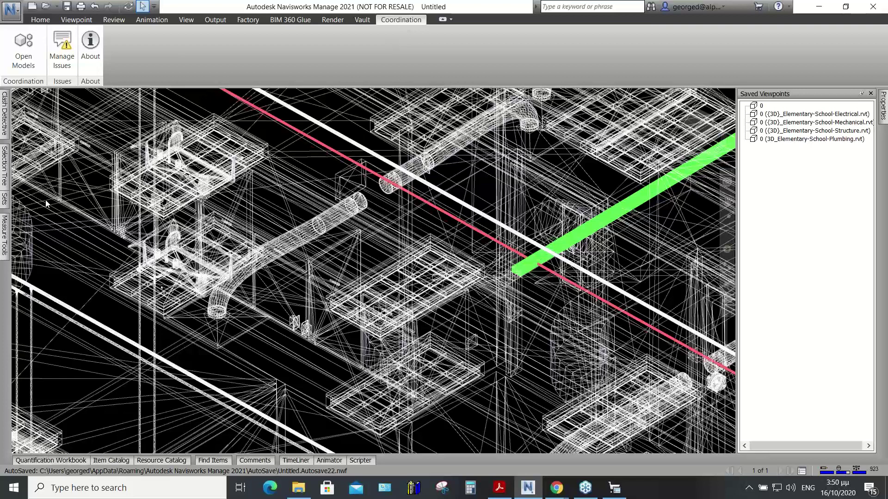
left_click(64, 68)
left_click_drag(370, 65, 190, 65)
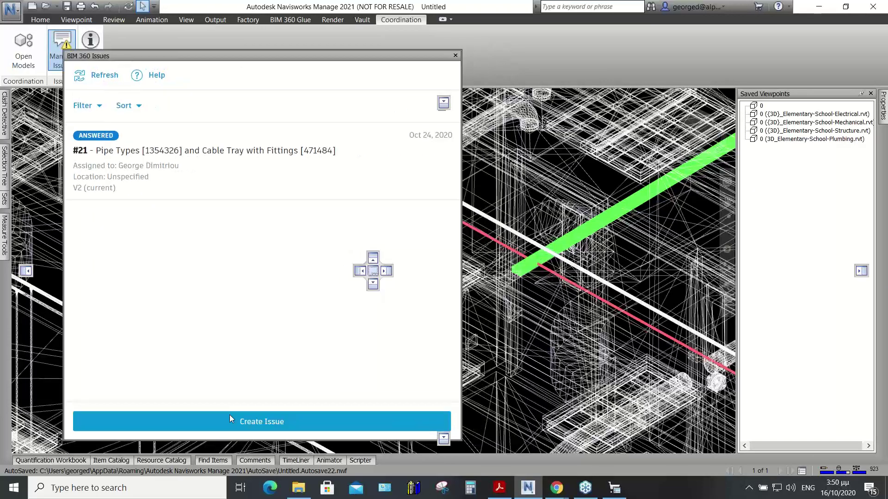
left_click(263, 423)
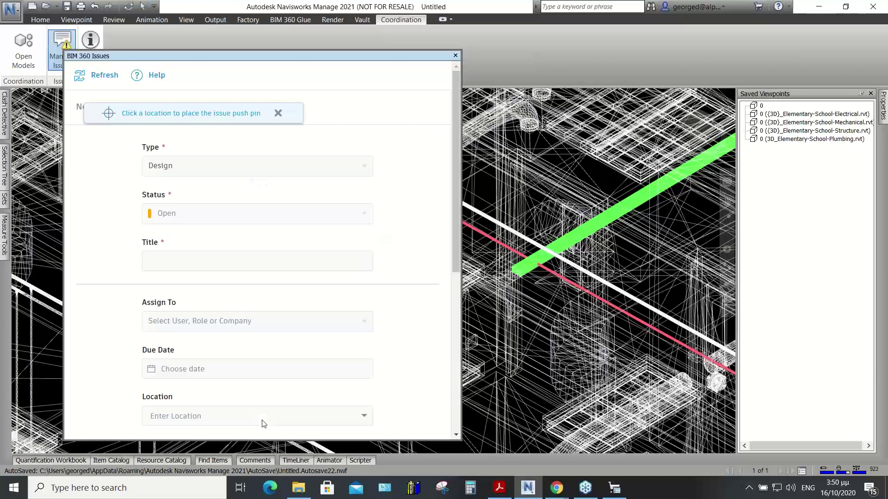
left_click(533, 263)
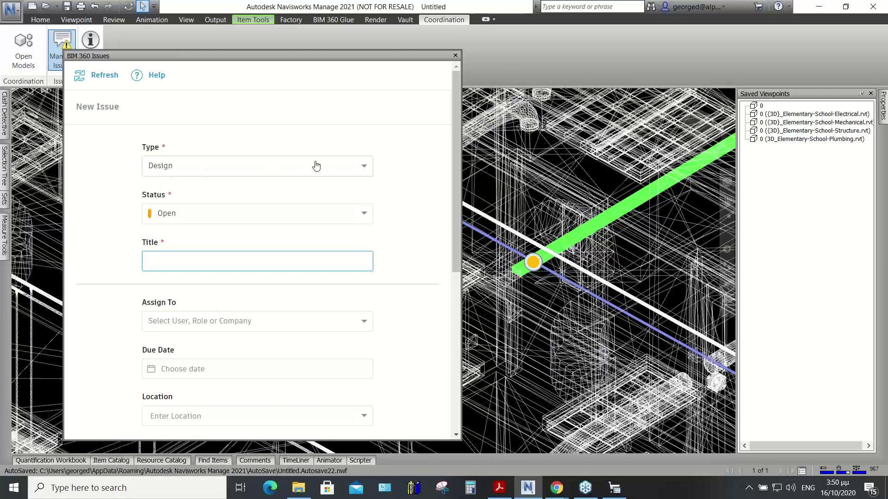
- Set the new issue's type to Coordination > Clash and its title to "Clash between Electrical and Plumbing"
left_click(363, 167)
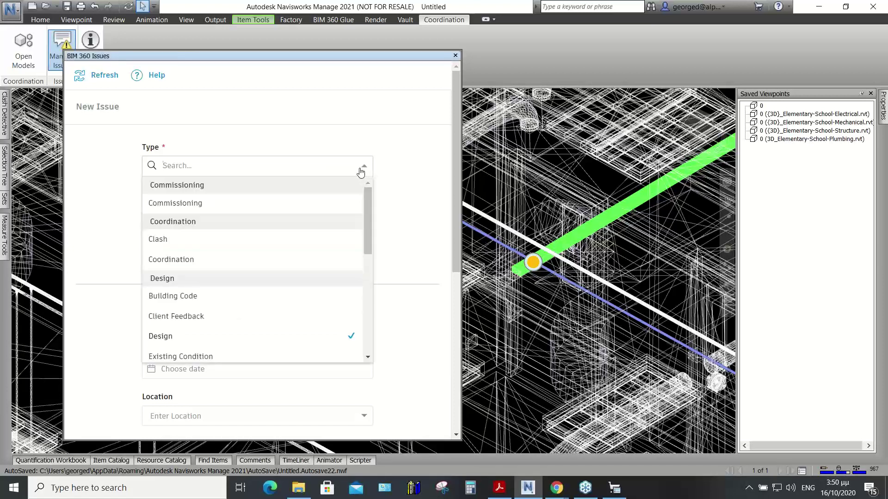
left_click(160, 241)
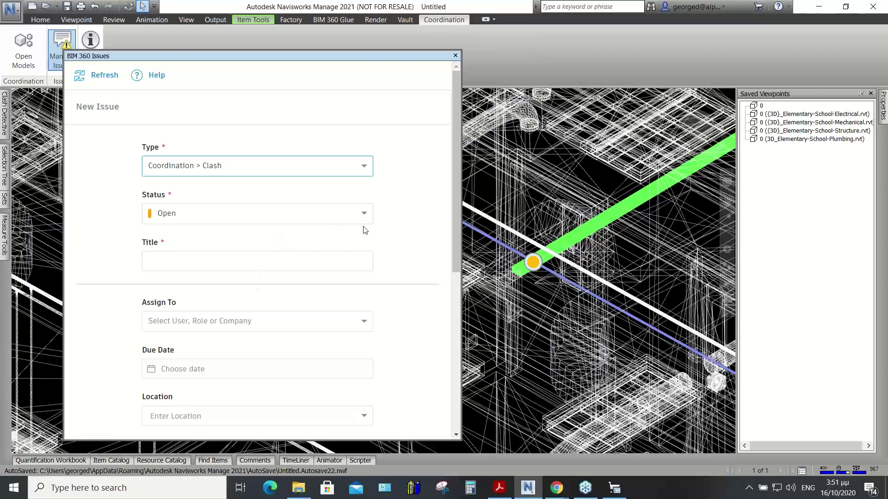
left_click(170, 262)
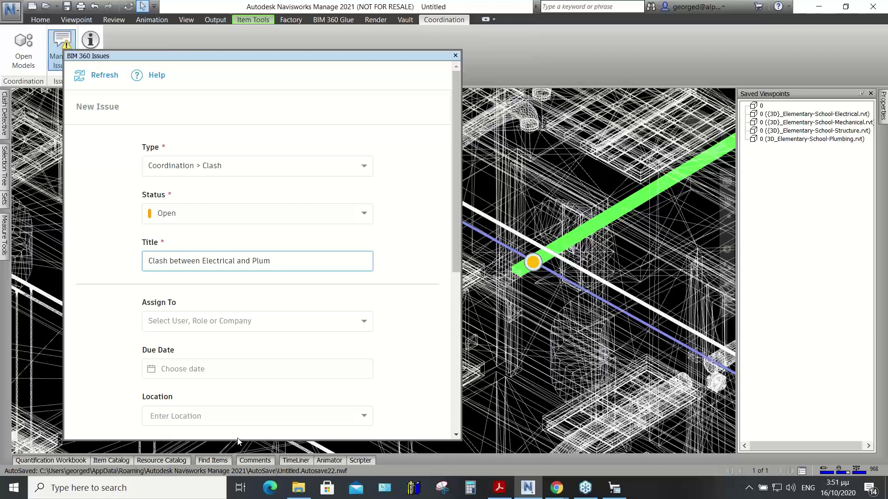
type("ng")
- Assign the issue to the same Alphanetrix user who owns it and set the due date to October 24, 2020
left_click(280, 323)
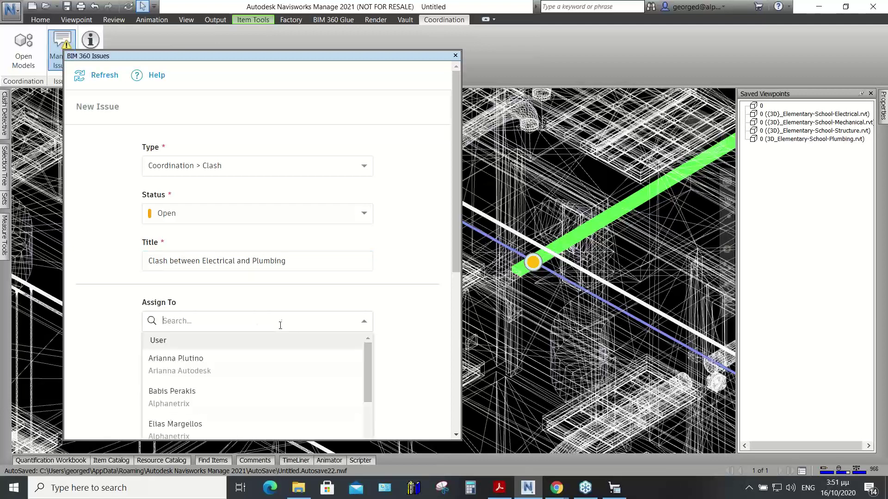
left_click_drag(456, 254, 454, 334)
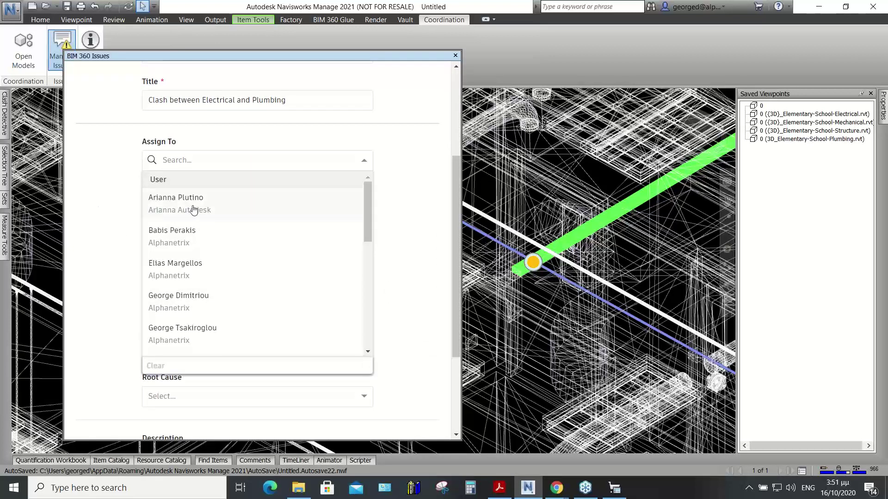
scroll(366, 219, "down", 1)
mouse_move(366, 219)
left_mouse_down()
mouse_move(363, 277)
mouse_move(361, 215)
left_mouse_up()
left_click(179, 305)
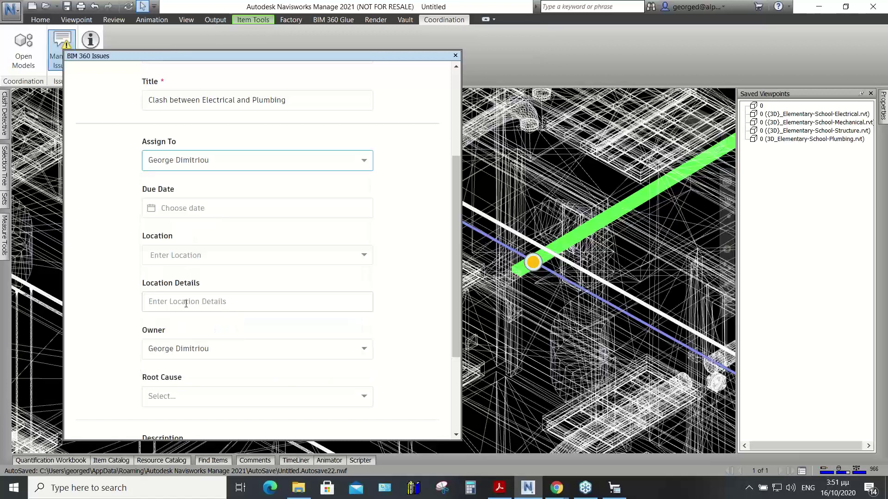
left_click(225, 175)
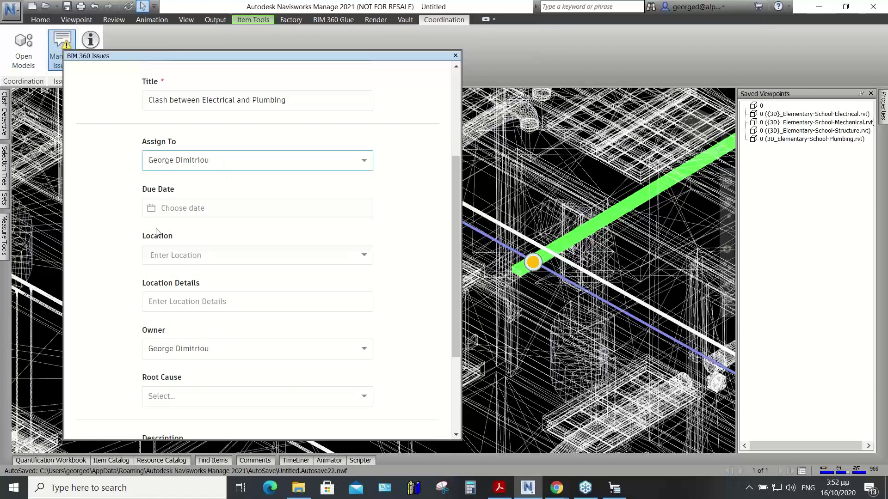
left_click(299, 211)
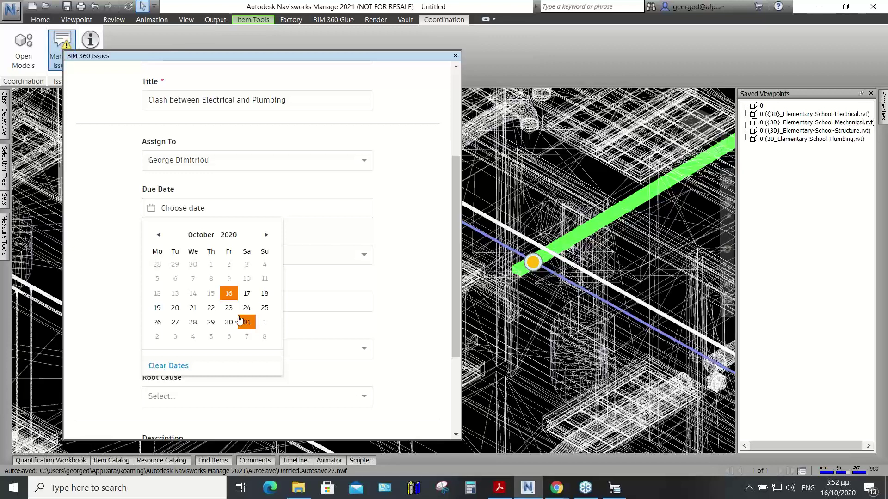
left_click(247, 310)
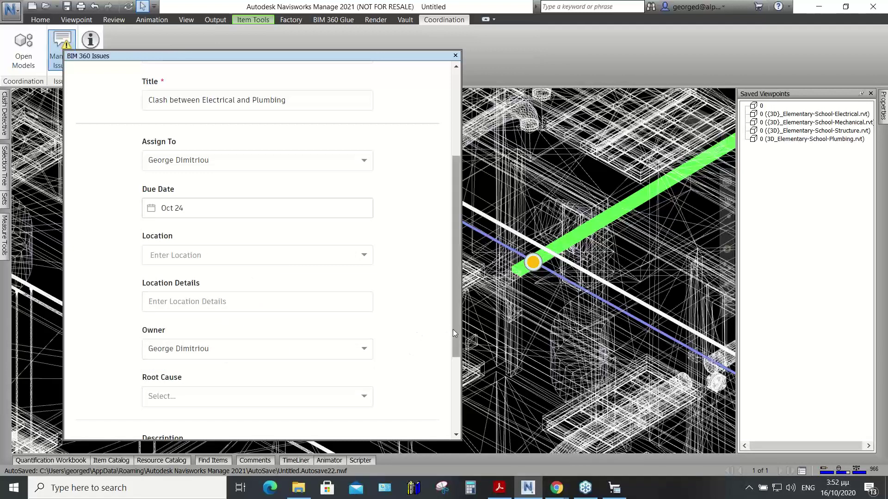
- Review the available root causes and set the issue's root cause to Coordination
left_click_drag(453, 332, 453, 388)
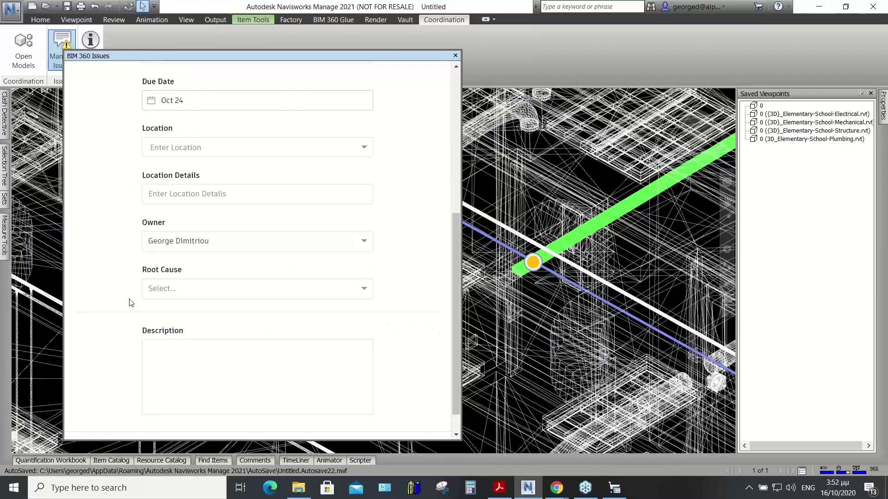
left_click(364, 291)
left_click_drag(447, 336, 448, 397)
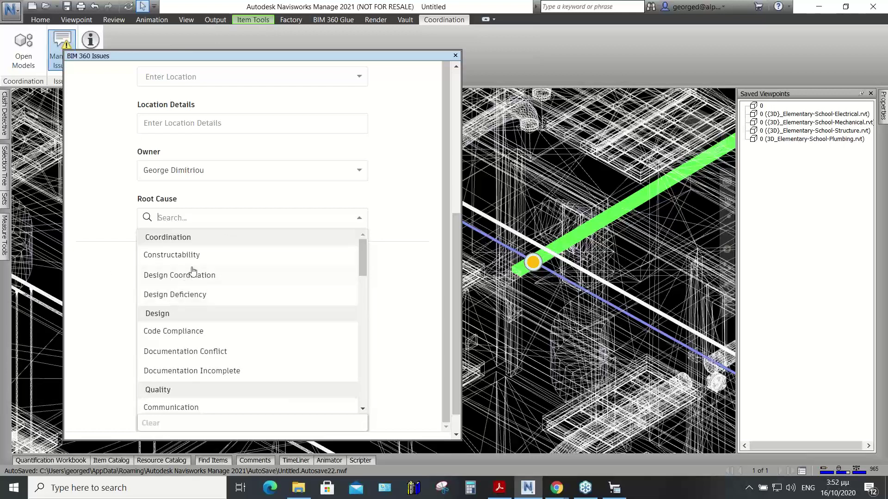
scroll(192, 334, "down", 1)
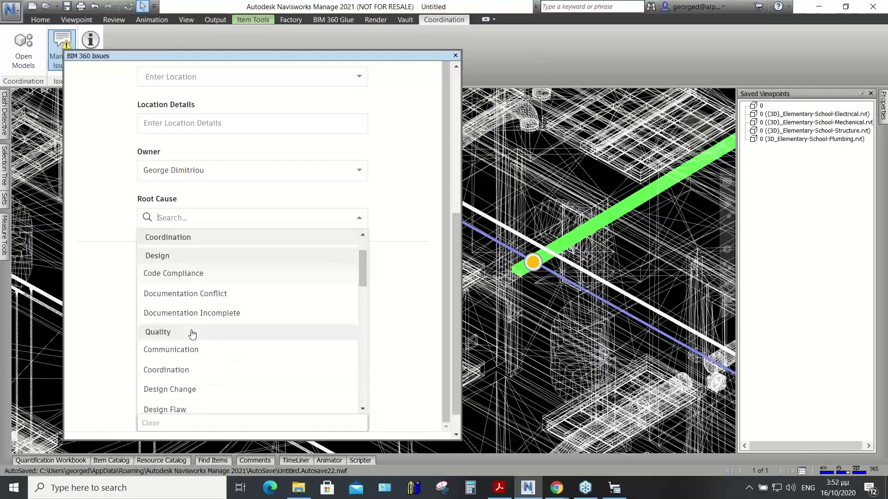
scroll(192, 333, "up", 1)
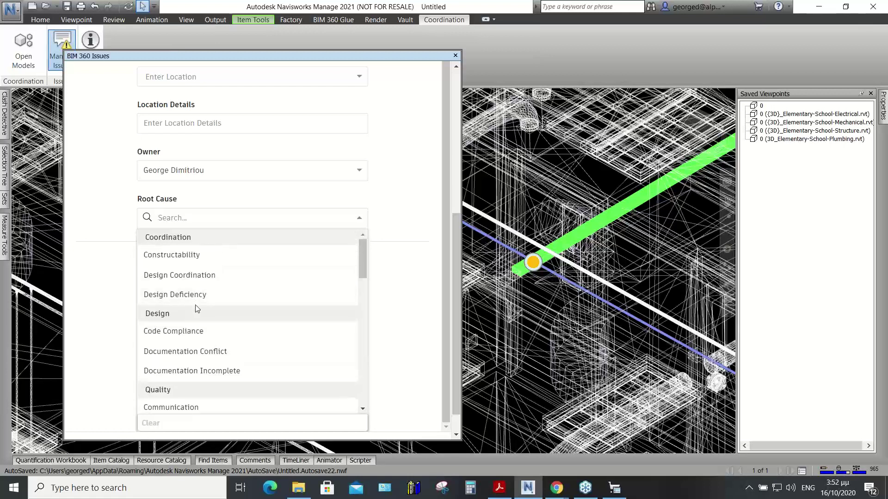
scroll(197, 308, "down", 3)
scroll(197, 309, "up", 1)
left_click(176, 312)
- Enter the placeholder description "sd fsd sd fdh fg hdfhdf f" and create the issue
left_click(160, 327)
type("sd fsd sd fdh fg hdfhdf f")
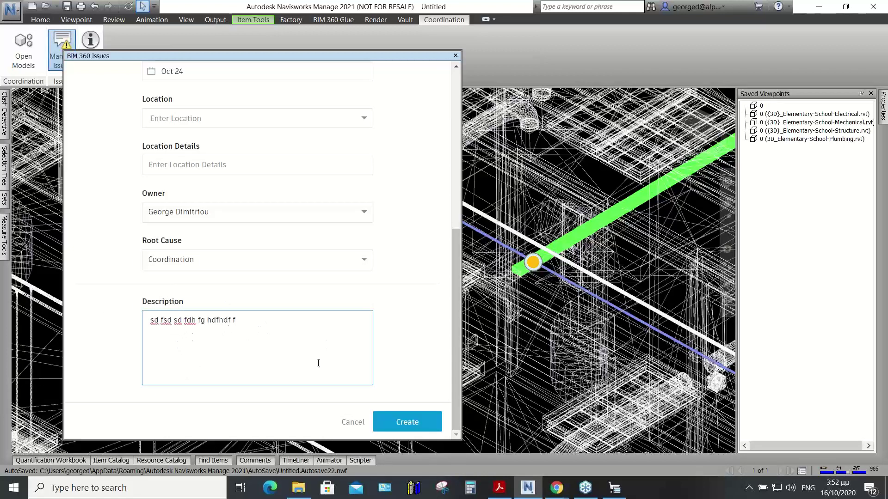
left_click(390, 425)
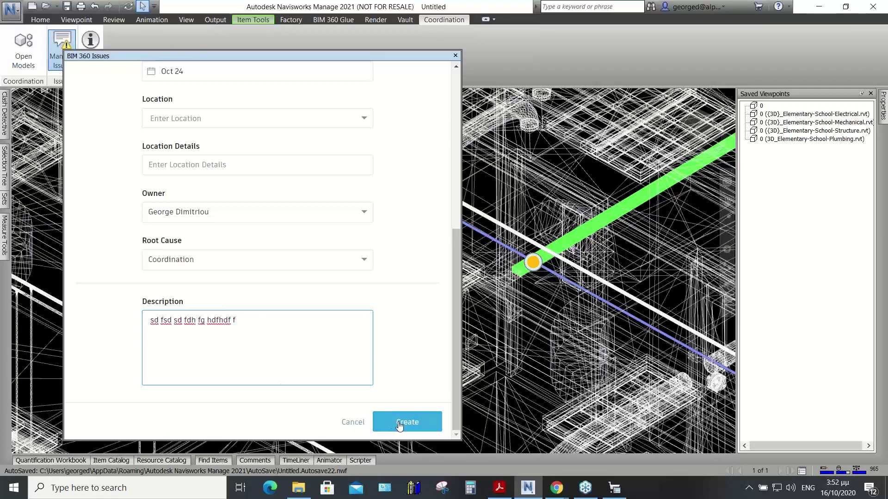
- Create the clash issue and refresh the BIM 360 issues list
left_click(398, 428)
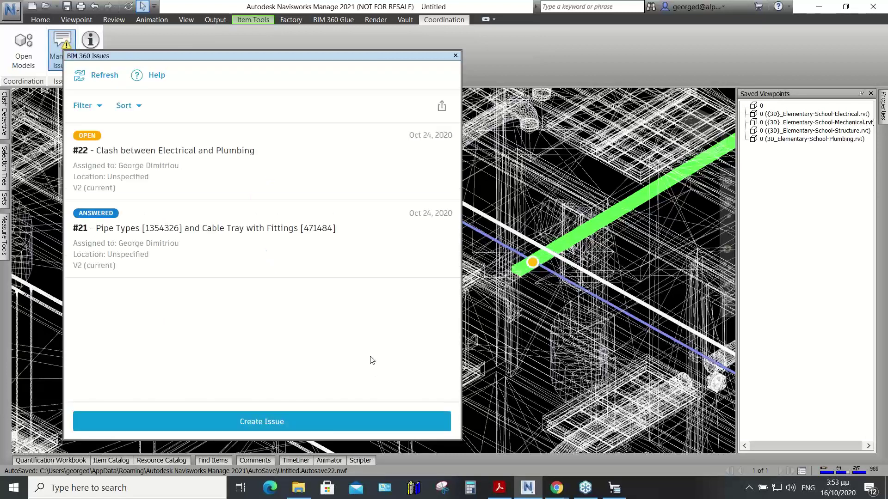
left_click(83, 158)
left_click(85, 77)
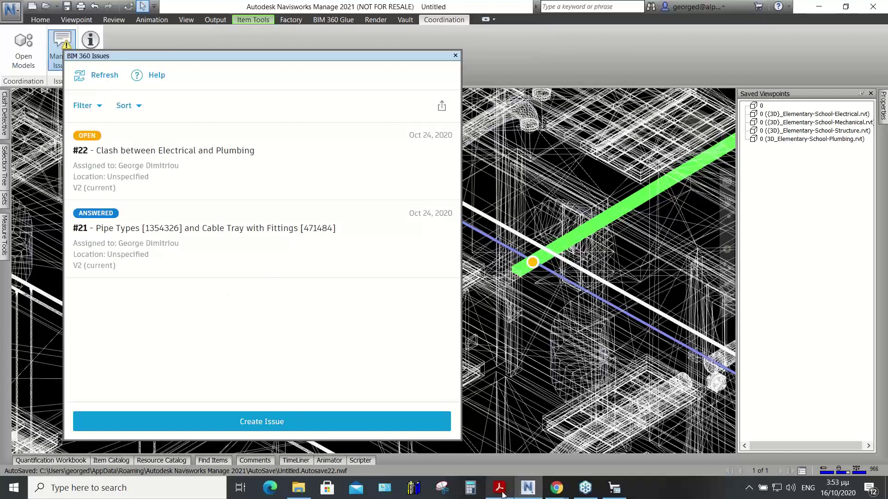
- Switch to BIM 360 Model Coordination in Chrome and review the assigned clashes, the models list and the active clash matrix
mouse_move(534, 496)
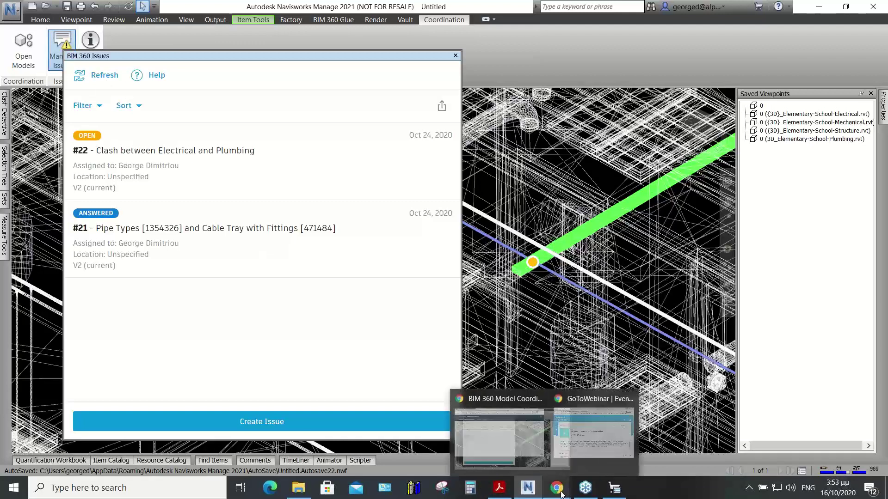
left_click(517, 460)
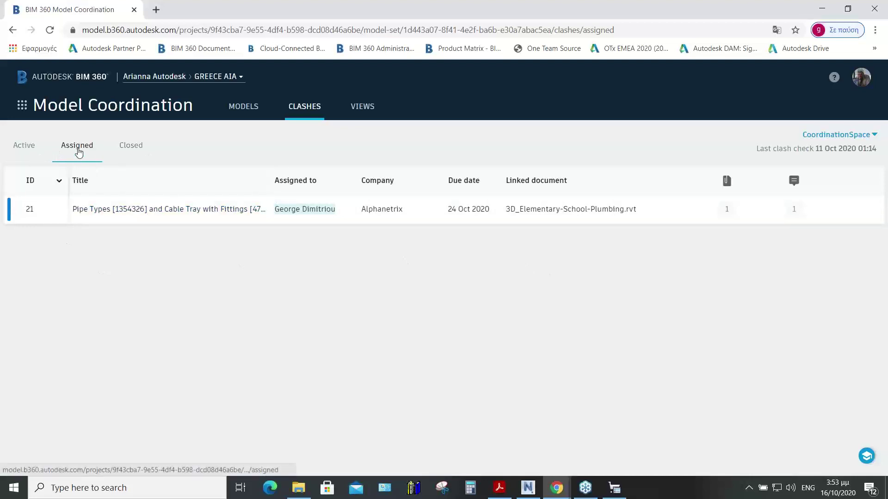
left_click(25, 148)
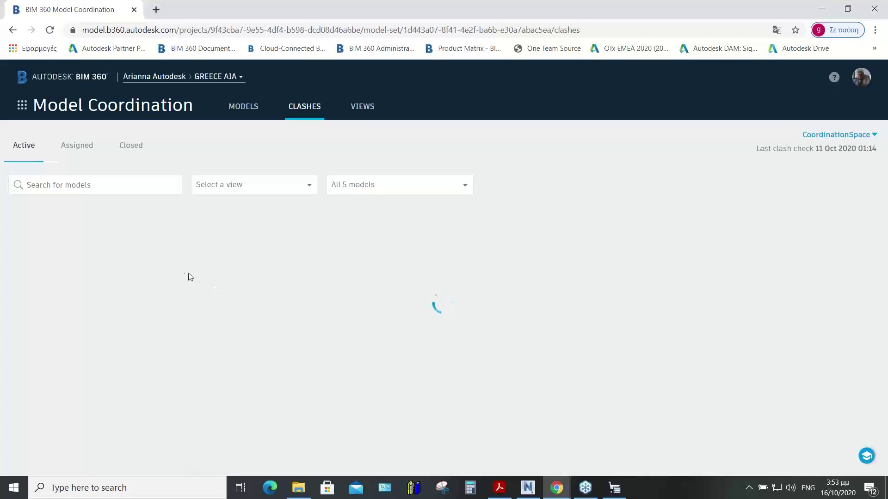
left_click(77, 146)
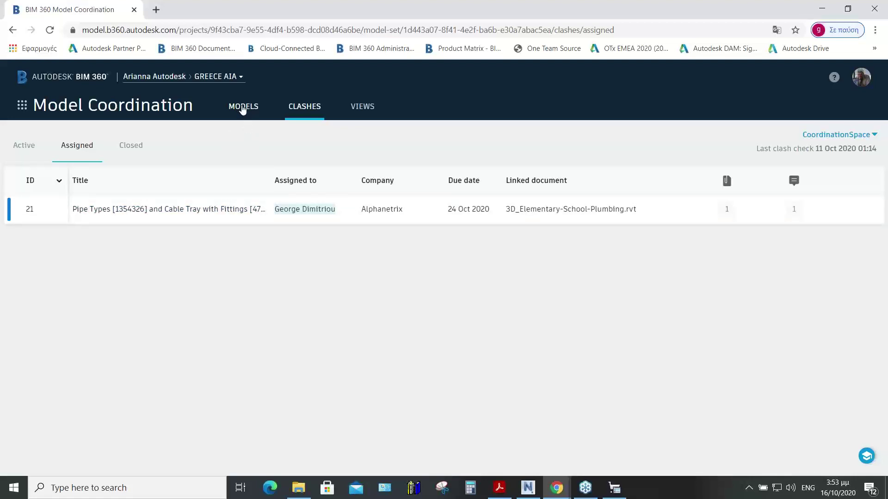
left_click(260, 184)
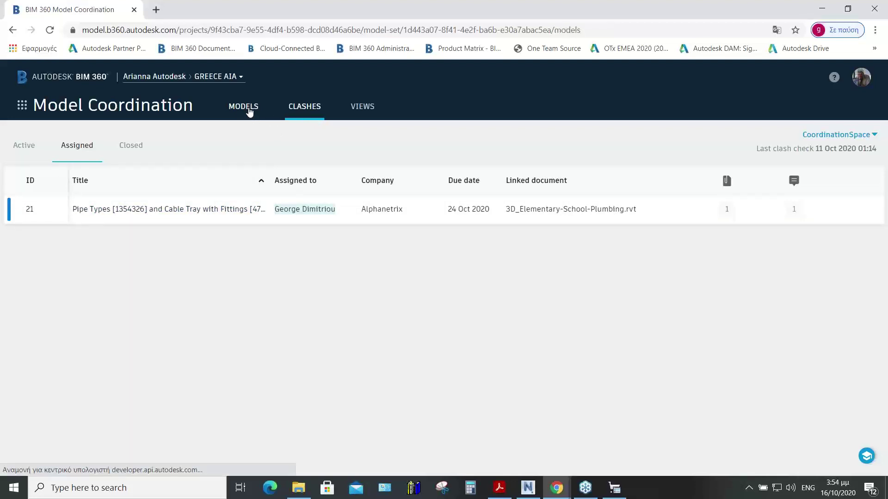
left_click(248, 111)
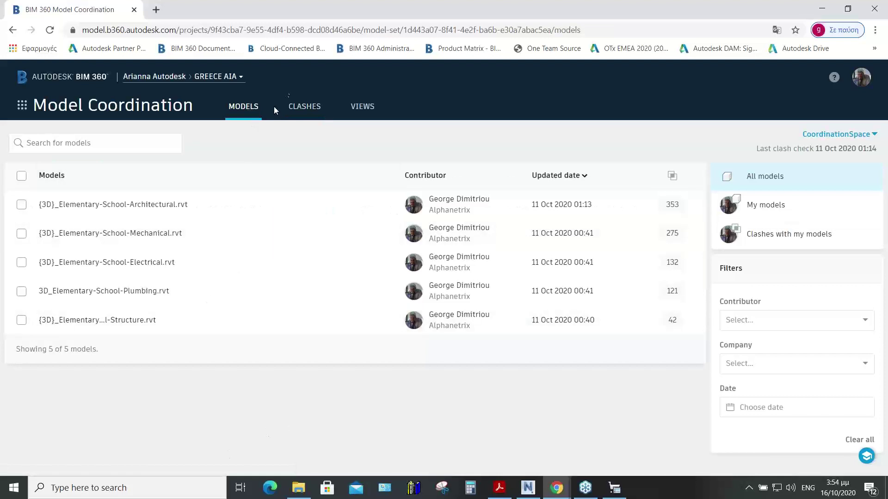
left_click(307, 108)
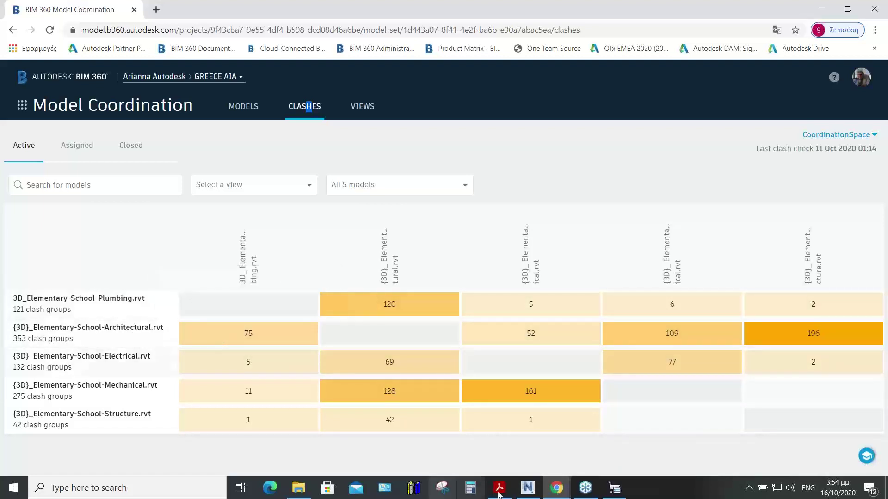
- Switch back to Navisworks, close the BIM 360 Issues window and check the model selections of Test 1 in Clash Detective
left_click(528, 488)
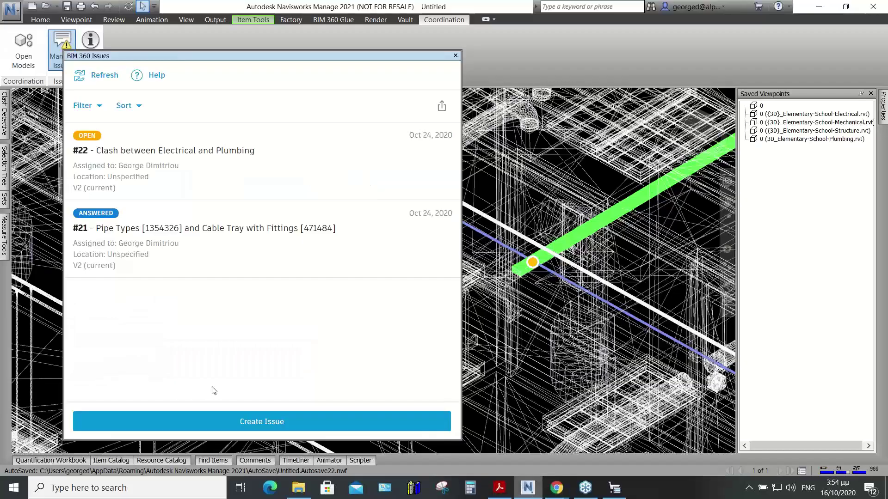
left_click_drag(448, 61, 285, 137)
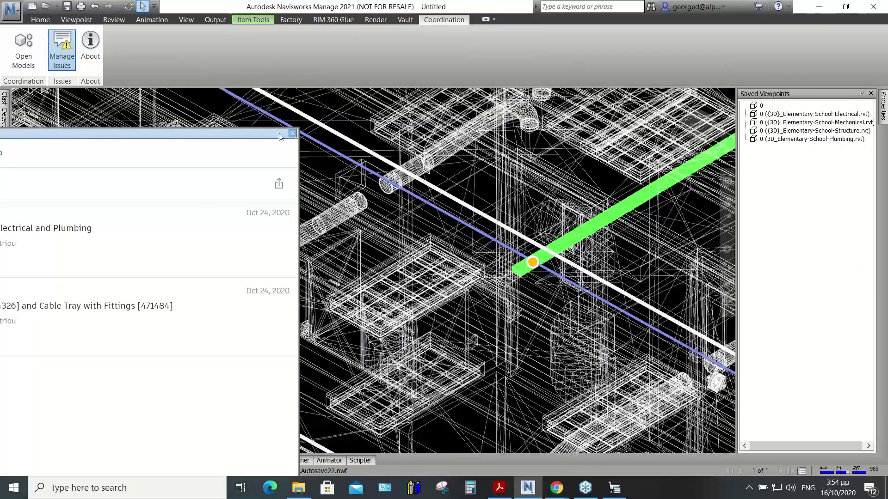
left_click(293, 133)
left_click(6, 129)
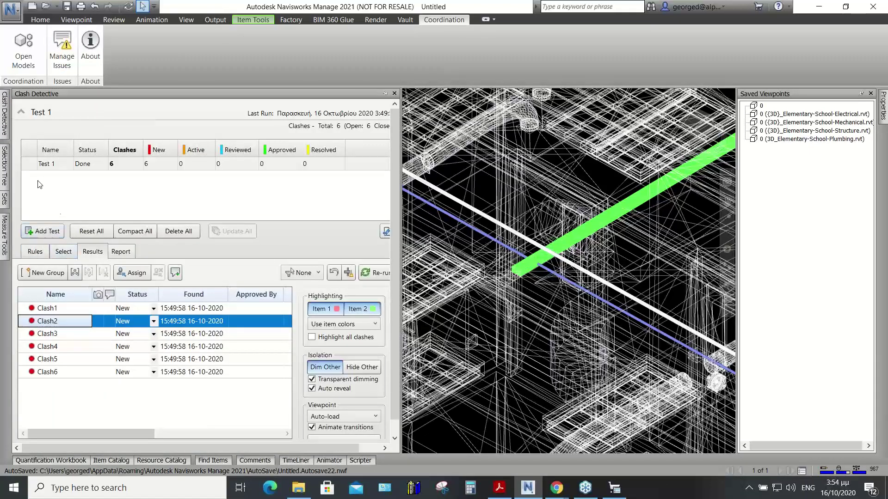
left_click(64, 255)
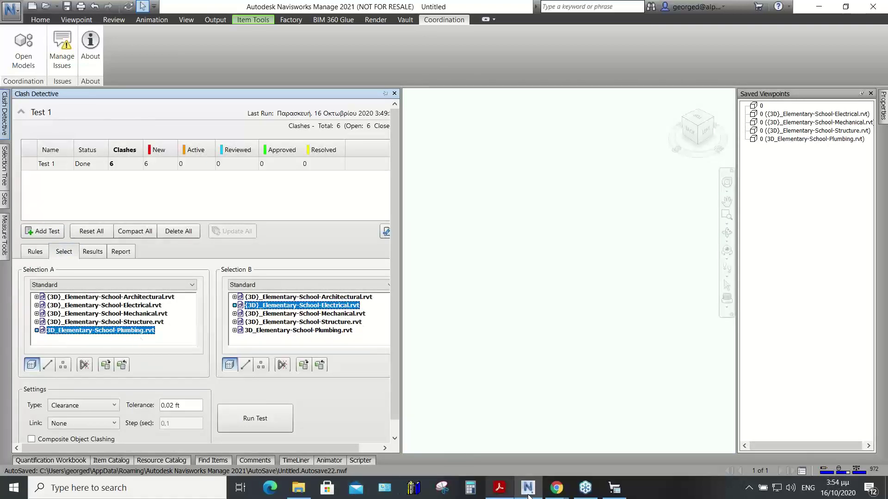
- Switch to Model Coordination in Chrome and open the clash groups between the Electrical and Plumbing models
mouse_move(556, 490)
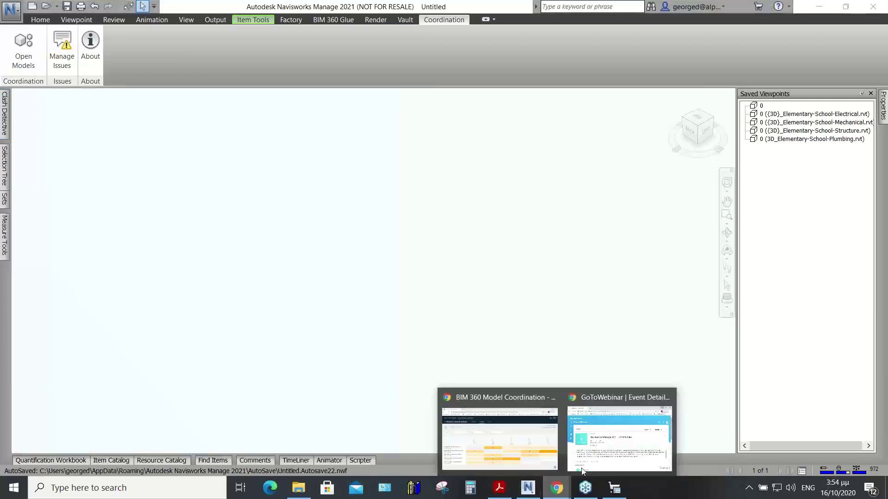
left_click(529, 464)
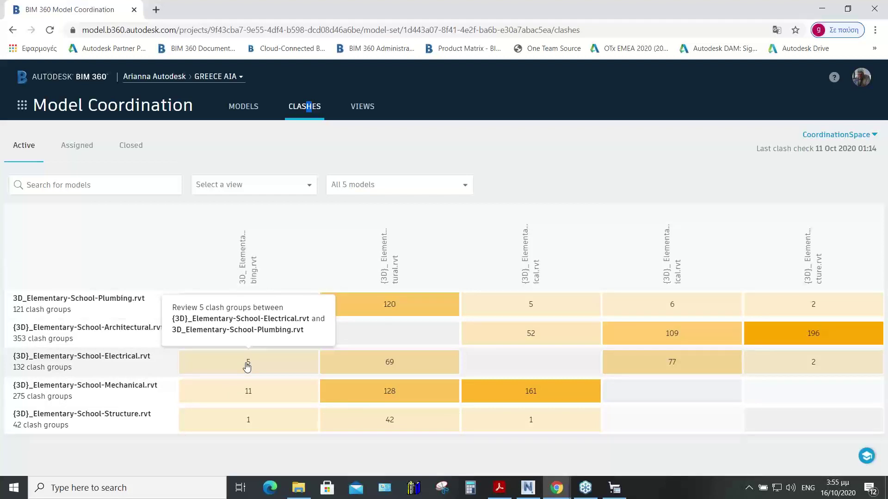
left_click(246, 368)
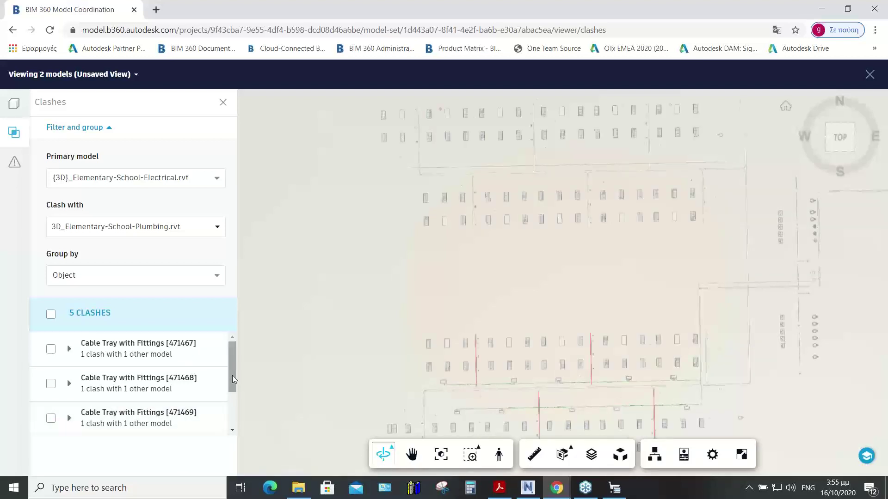
mouse_move(232, 375)
left_mouse_down()
mouse_move(236, 428)
mouse_move(243, 363)
left_mouse_up()
- Open the issue "Clash between Electrical and Plumbing" from the viewer's issues and review its details down to the response
left_click(14, 163)
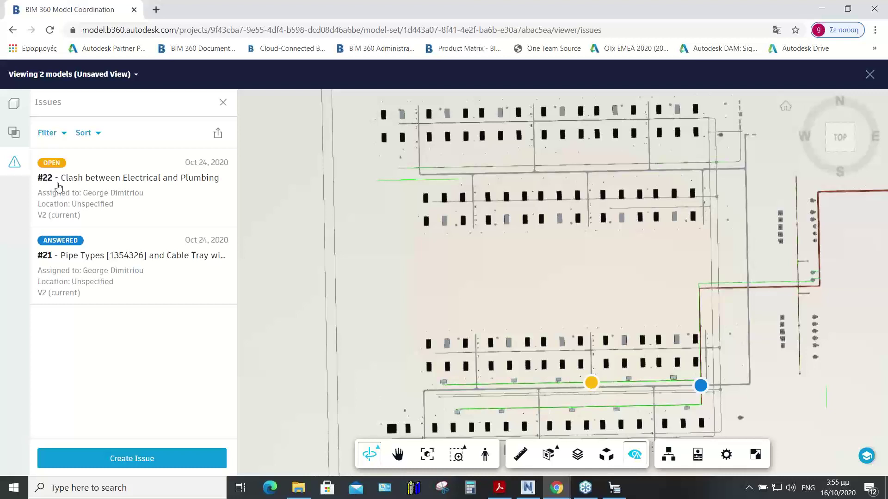
left_click(85, 181)
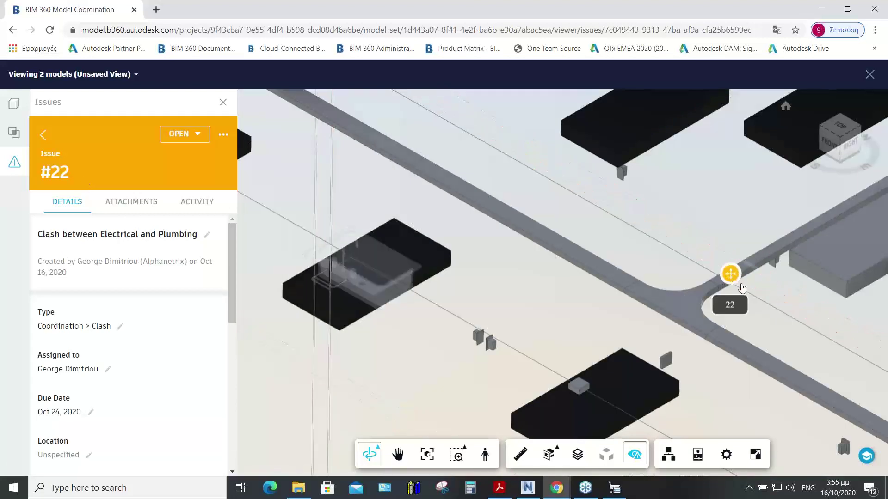
left_click_drag(229, 245, 229, 397)
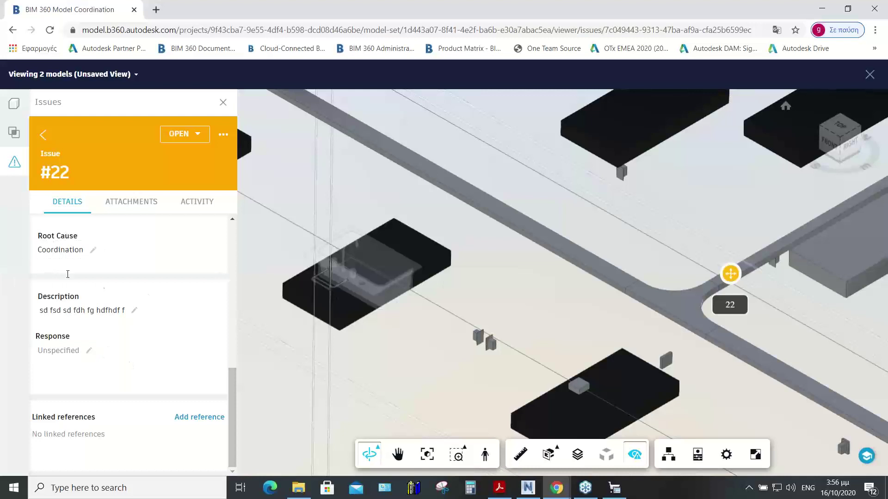
- Enter the response "Need more time" for the issue and set its status to Answered
left_click(65, 352)
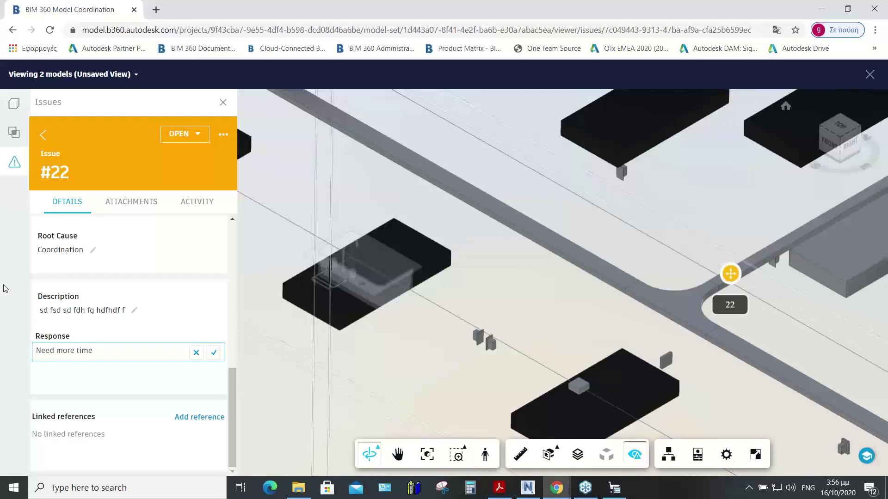
left_click(197, 136)
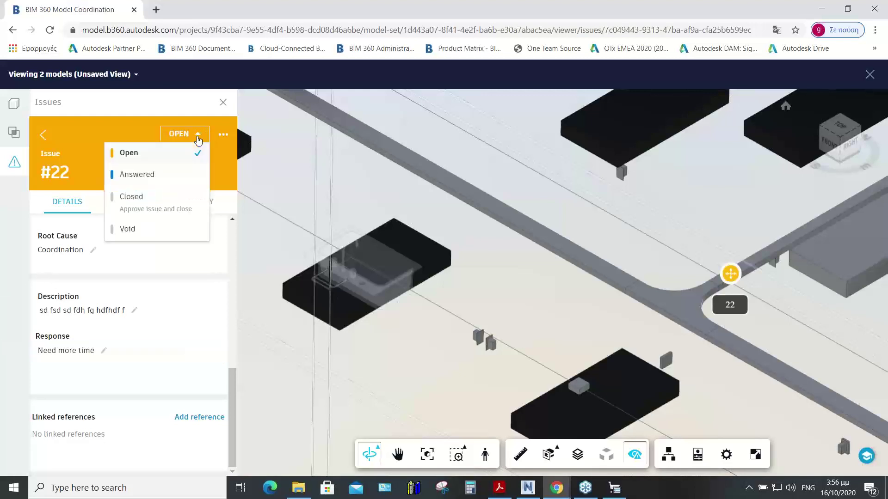
left_click(132, 175)
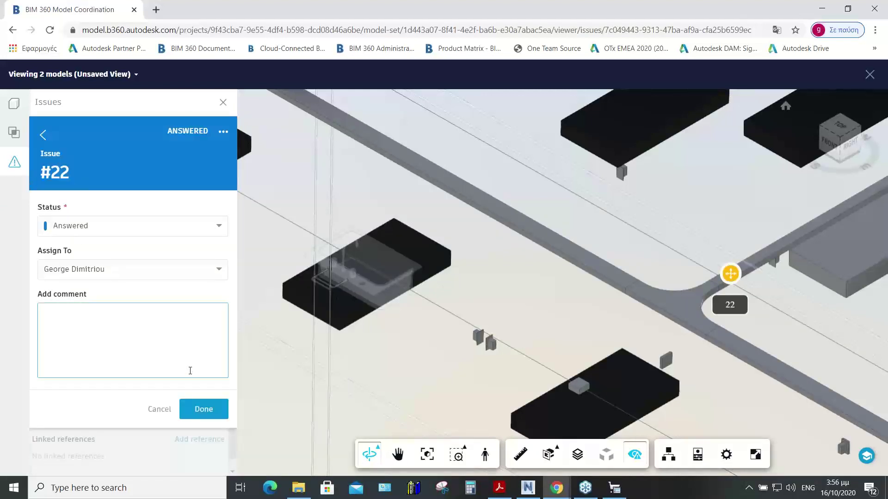
left_click(204, 413)
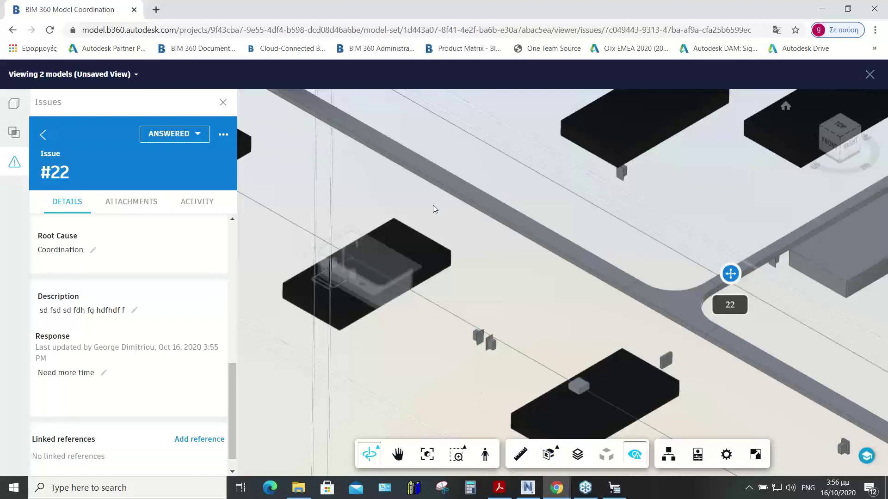
left_click(527, 488)
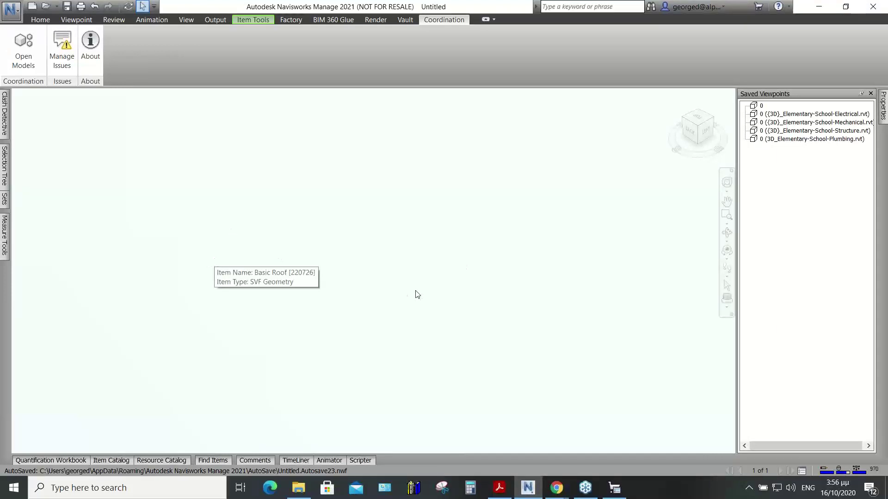
scroll(416, 293, "up", 2)
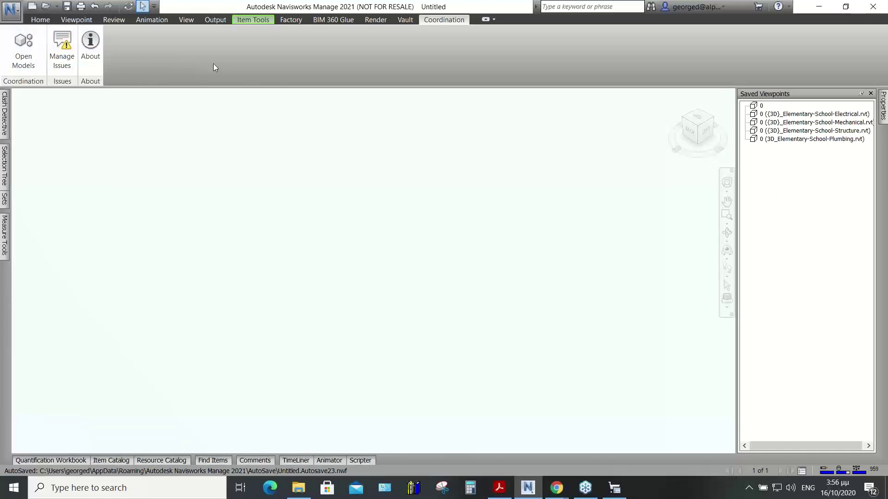
- Switch to the presentation in Adobe Acrobat Reader and browse to the Formal Coordination slide on the BIM 360 Issues add-on benefits
left_click(499, 488)
scroll(374, 276, "down", 10)
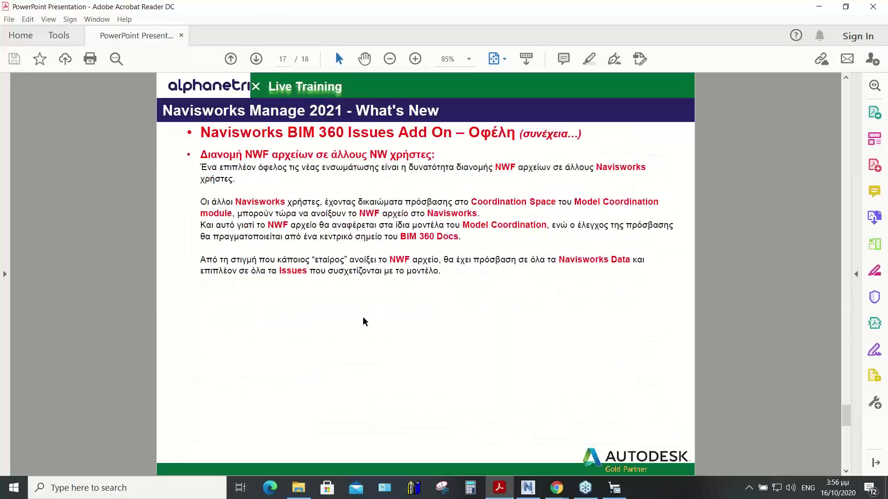
scroll(365, 323, "up", 2)
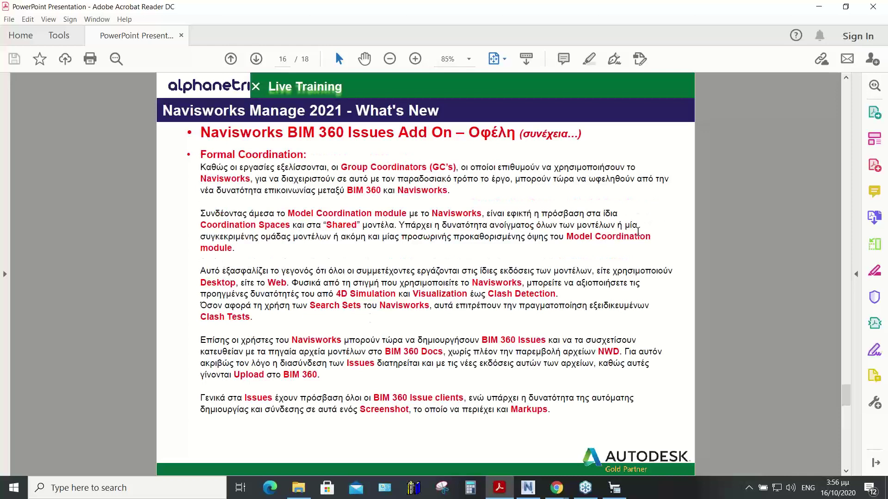